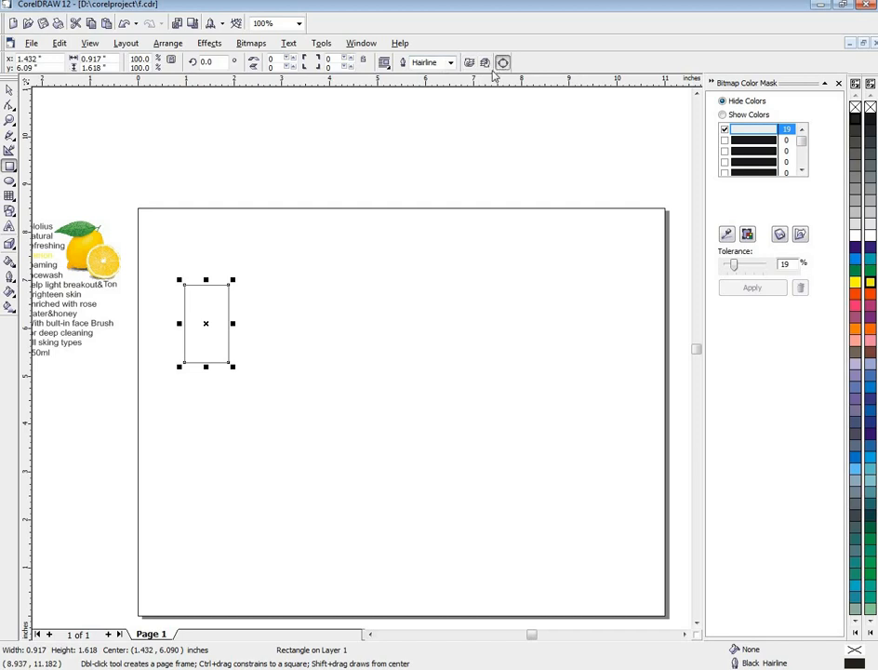
Convert the rectangle to curves, add a node high on its right edge, and move the upper-right corner inward to bevel it
{"action": "left_click", "coordinate": [503, 64]}
{"action": "left_click", "coordinate": [9, 106]}
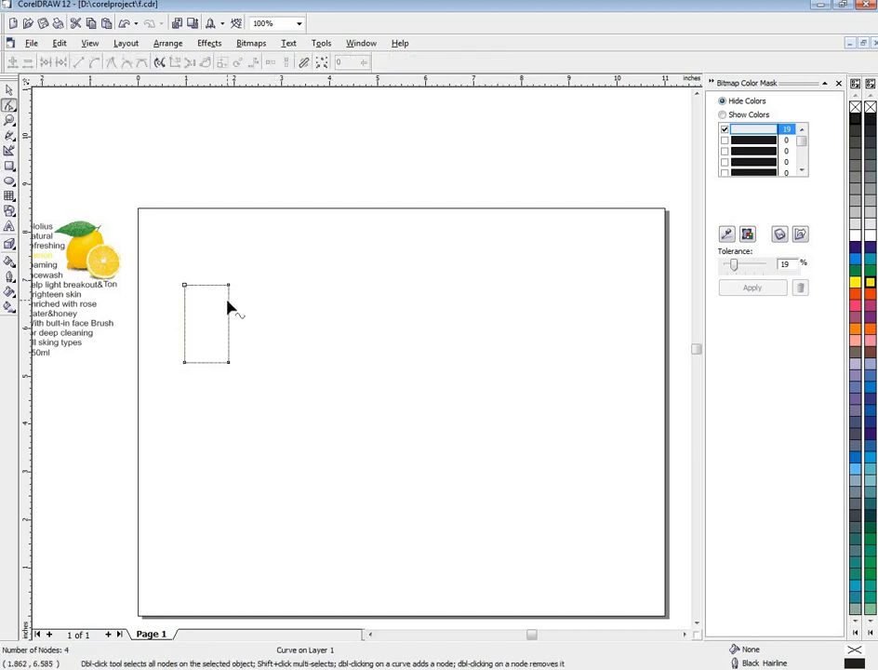
{"action": "double_click", "coordinate": [229, 313]}
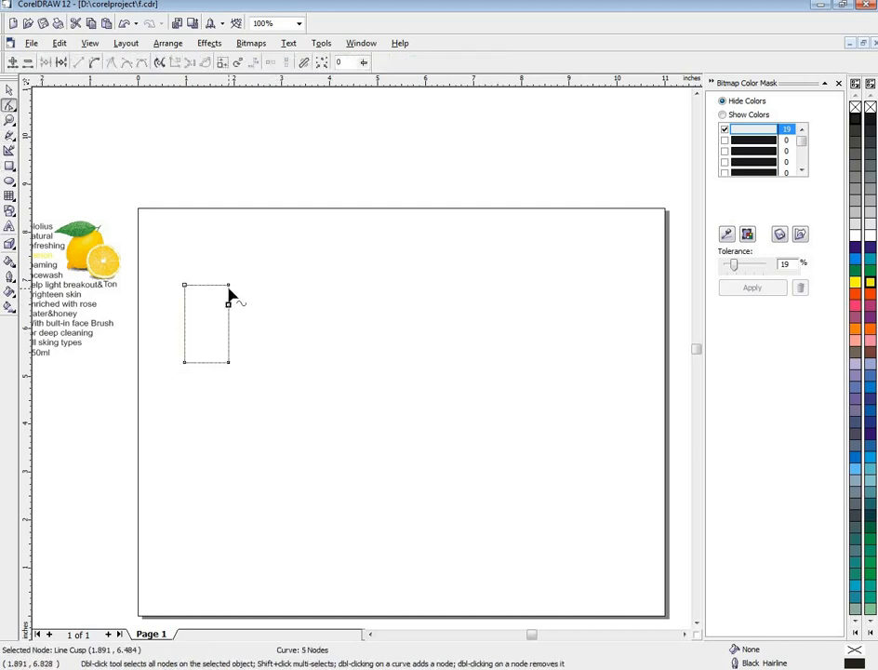
{"action": "left_click_drag", "start_coordinate": [229, 287], "coordinate": [219, 286]}
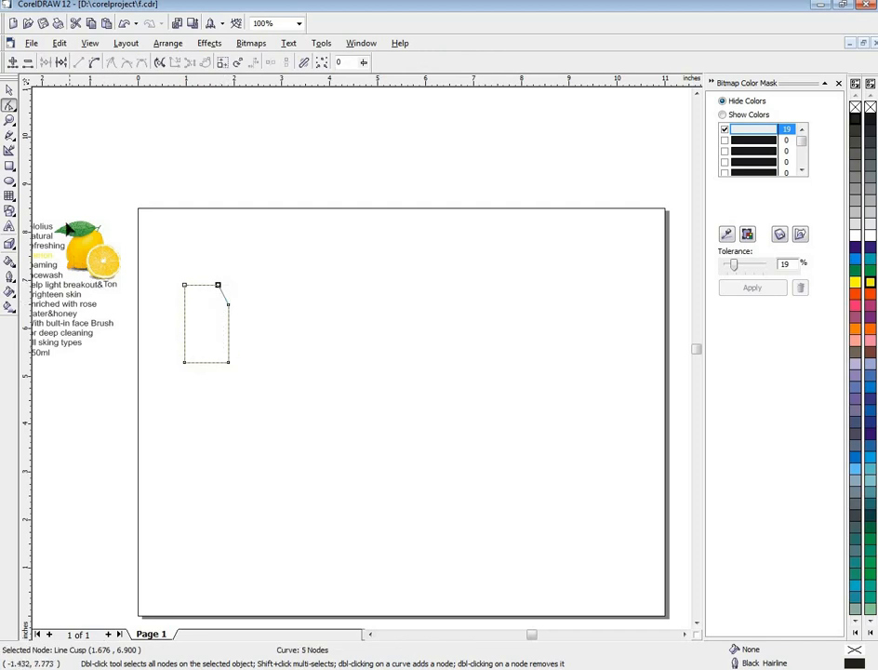
Narrow the beveled shape to about 0.64 inches wide and shift it slightly to the right
{"action": "left_click", "coordinate": [8, 90]}
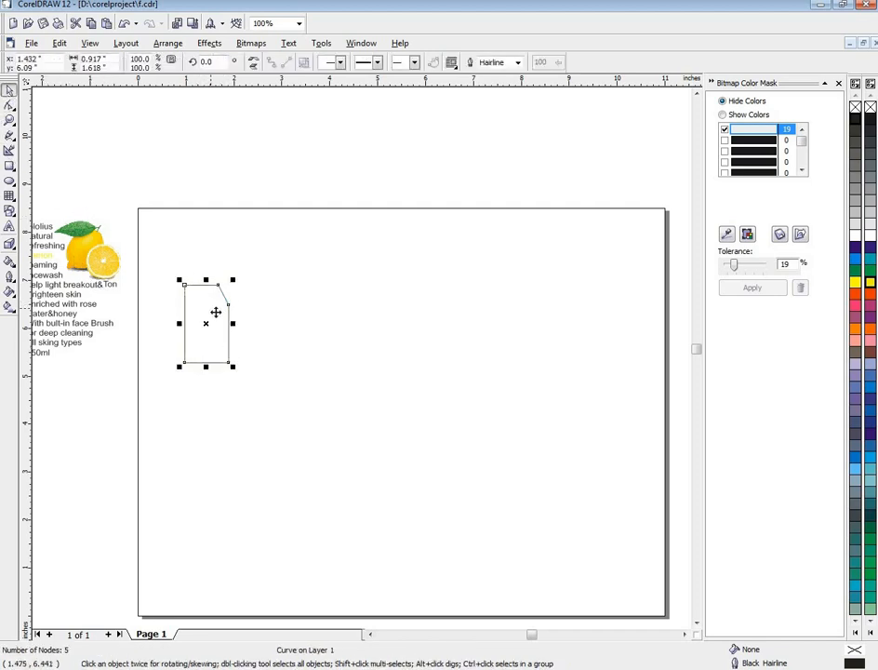
{"action": "mouse_move", "coordinate": [233, 324]}
{"action": "left_mouse_down"}
{"action": "mouse_move", "coordinate": [219, 324]}
{"action": "mouse_move", "coordinate": [234, 330]}
{"action": "left_mouse_up"}
{"action": "left_click", "coordinate": [216, 363]}
{"action": "left_click", "coordinate": [230, 386]}
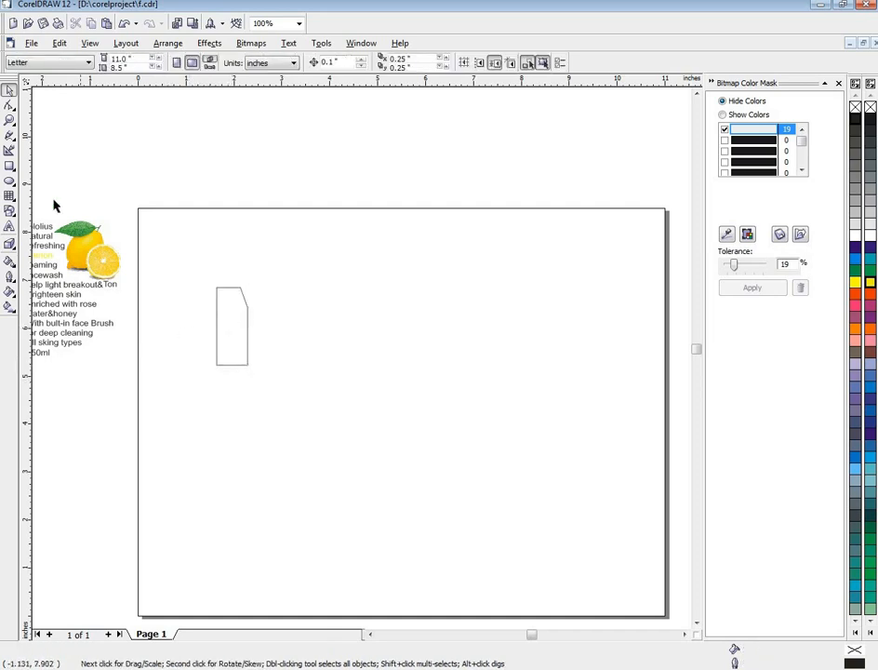
Draw a rectangle about 0.64 × 0.26 inches directly beneath the beveled shape as the neck
{"action": "left_click", "coordinate": [9, 167]}
{"action": "scroll", "coordinate": [255, 392], "scroll_direction": "up", "scroll_amount": 2}
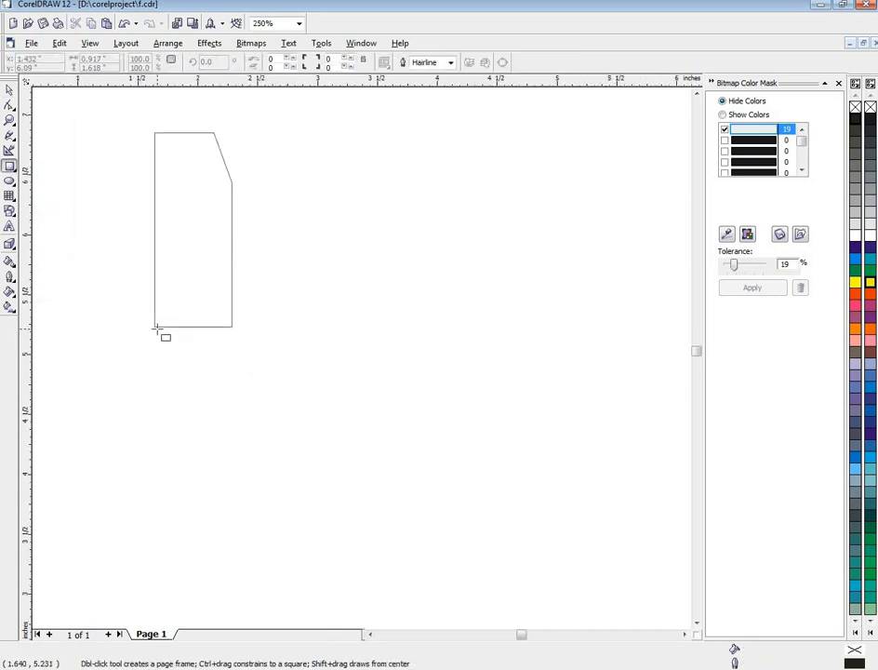
{"action": "left_click_drag", "start_coordinate": [154, 327], "coordinate": [231, 357]}
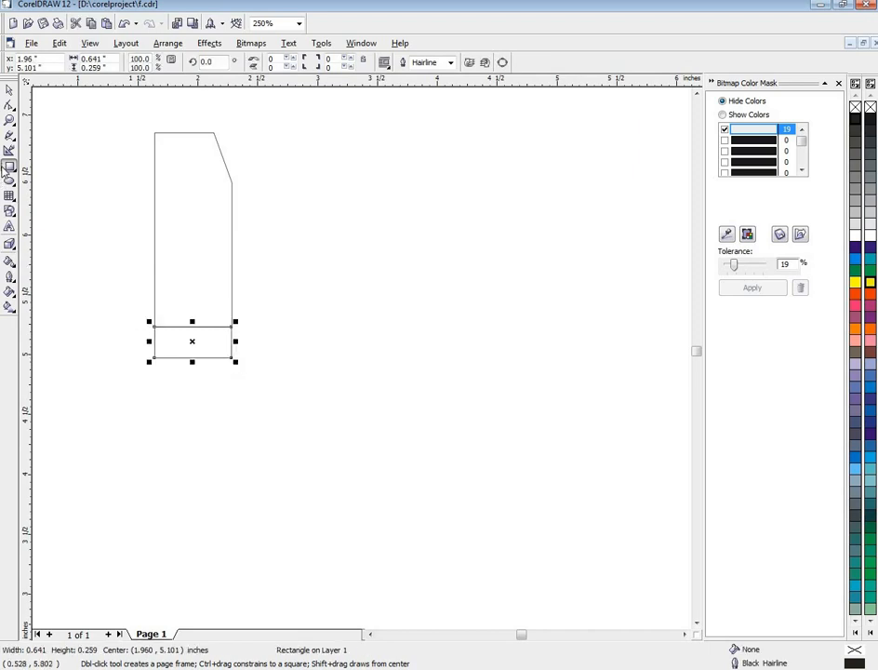
Draw a wider rectangle about 1.16 × 0.36 inches under the neck and center it there
{"action": "left_click_drag", "start_coordinate": [120, 363], "coordinate": [261, 405]}
{"action": "mouse_move", "coordinate": [188, 382]}
{"action": "left_mouse_down"}
{"action": "mouse_move", "coordinate": [192, 373]}
{"action": "mouse_move", "coordinate": [191, 392]}
{"action": "mouse_move", "coordinate": [198, 386]}
{"action": "left_mouse_up"}
{"action": "scroll", "coordinate": [190, 375], "scroll_direction": "up", "scroll_amount": 2}
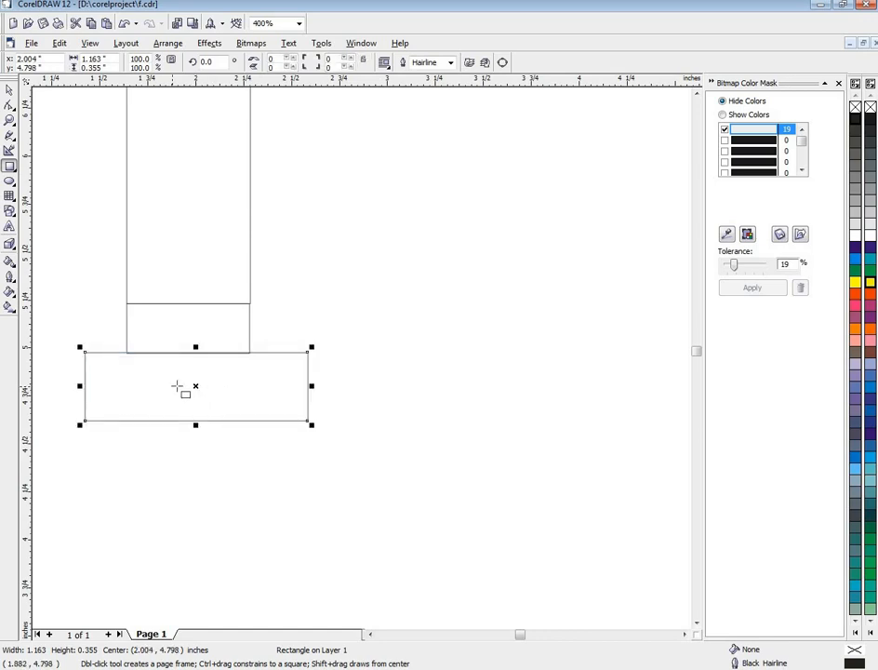
Round the two upper corners of the wide rectangle fully, to a roundness of 100
{"action": "left_click", "coordinate": [11, 107]}
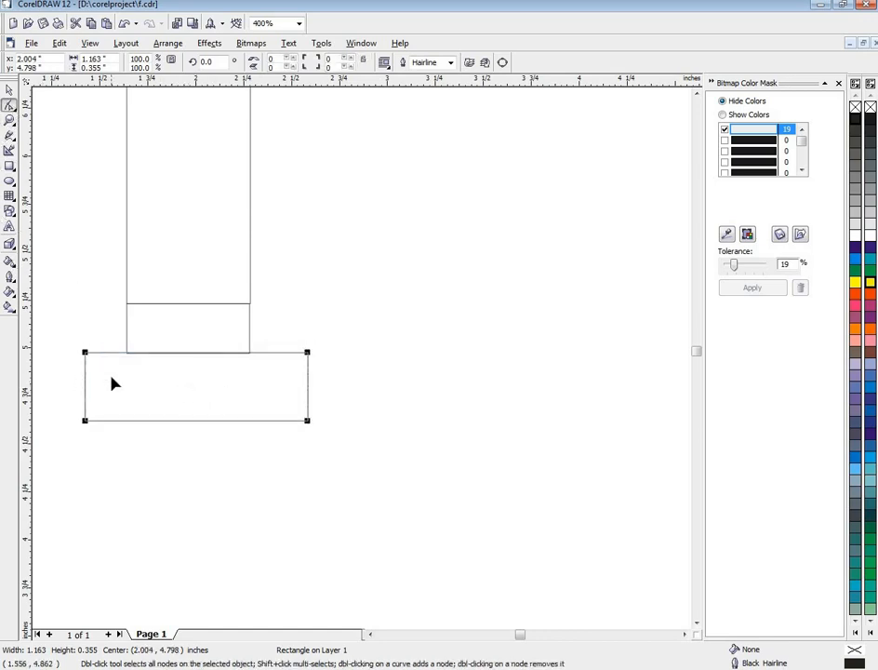
{"action": "left_click_drag", "start_coordinate": [85, 355], "coordinate": [153, 361]}
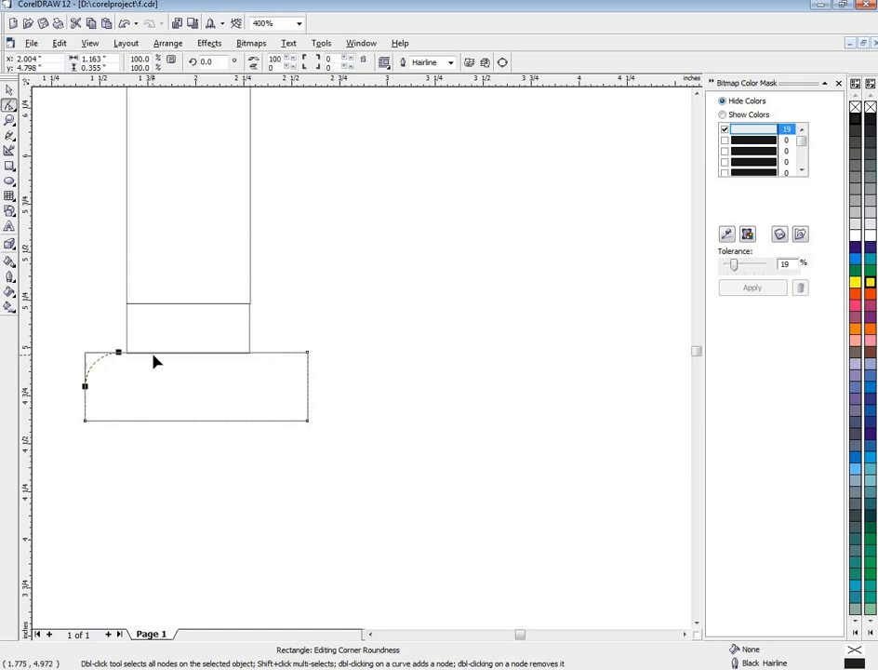
{"action": "left_click_drag", "start_coordinate": [307, 354], "coordinate": [331, 341]}
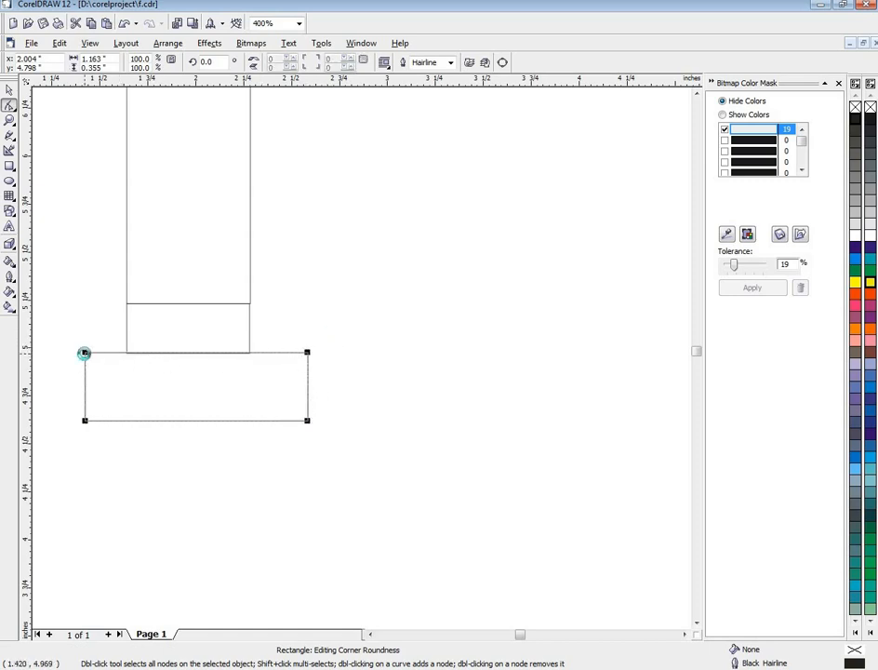
{"action": "left_click_drag", "start_coordinate": [82, 354], "coordinate": [119, 355]}
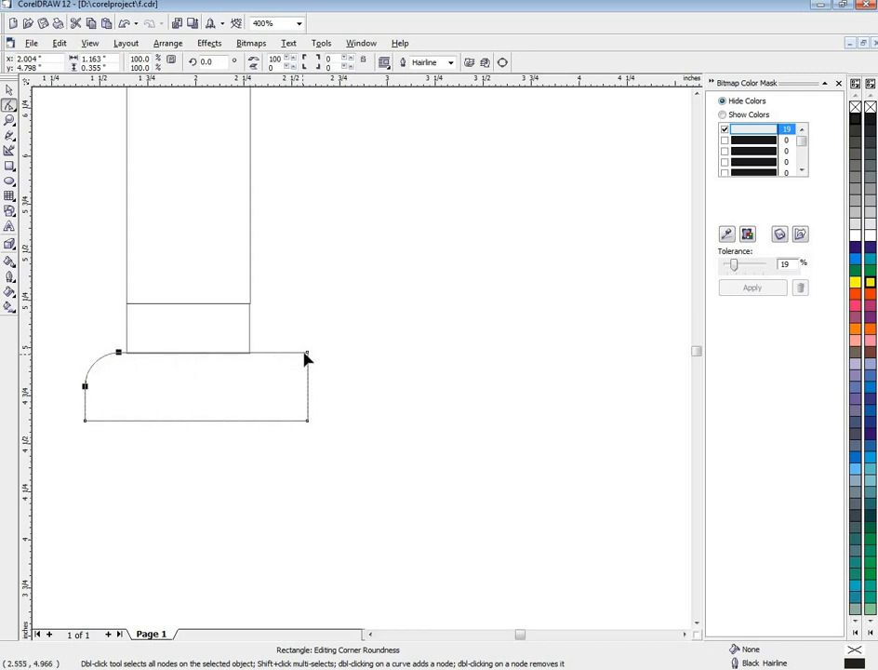
{"action": "left_click_drag", "start_coordinate": [307, 354], "coordinate": [252, 350]}
Align the rounded shoulder shape with the neck's base and narrow it to about 1.08 inches
{"action": "left_click", "coordinate": [8, 90]}
{"action": "left_click_drag", "start_coordinate": [232, 399], "coordinate": [233, 400]}
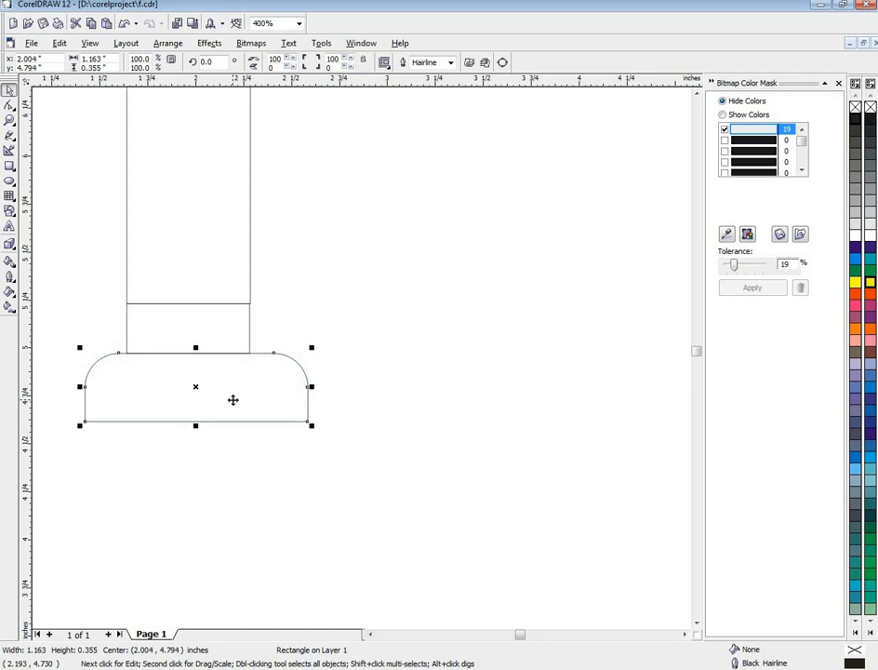
{"action": "left_click_drag", "start_coordinate": [312, 386], "coordinate": [295, 386]}
{"action": "scroll", "coordinate": [242, 395], "scroll_direction": "down", "scroll_amount": 2}
{"action": "scroll", "coordinate": [242, 396], "scroll_direction": "down", "scroll_amount": 2}
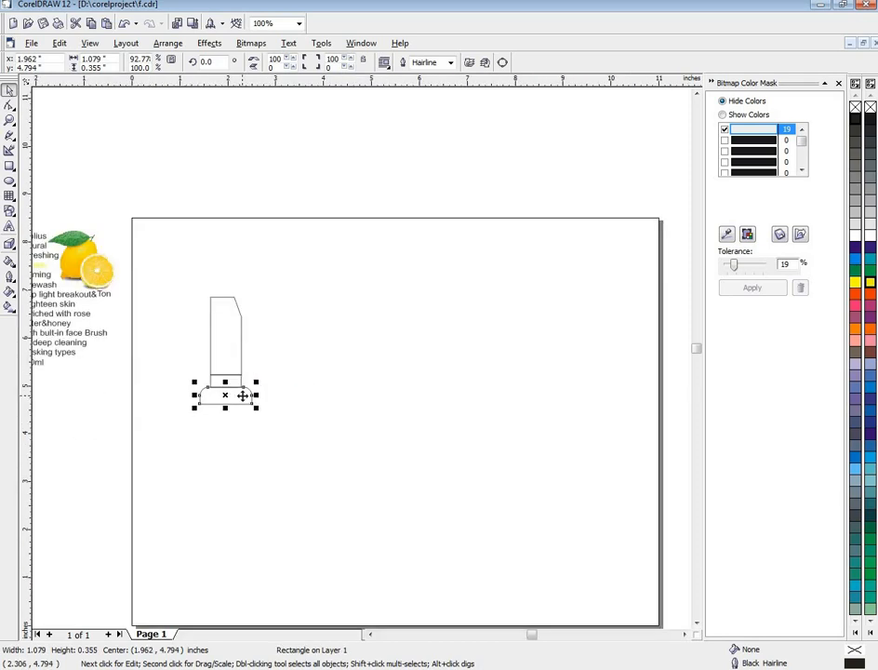
Narrow the beveled top and the neck together to about 0.55 inches wide
{"action": "left_click", "coordinate": [225, 423]}
{"action": "left_click_drag", "start_coordinate": [196, 289], "coordinate": [249, 392]}
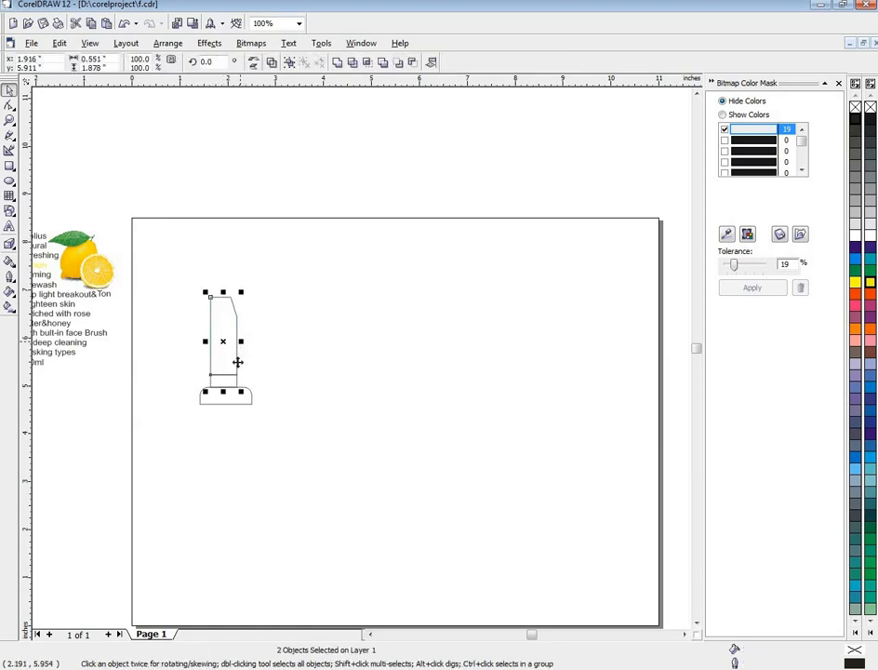
{"action": "left_click", "coordinate": [272, 398]}
Draw the bottle body as a rectangle about 1.07 × 2.68 inches directly under the rounded shoulder
{"action": "left_click", "coordinate": [209, 404]}
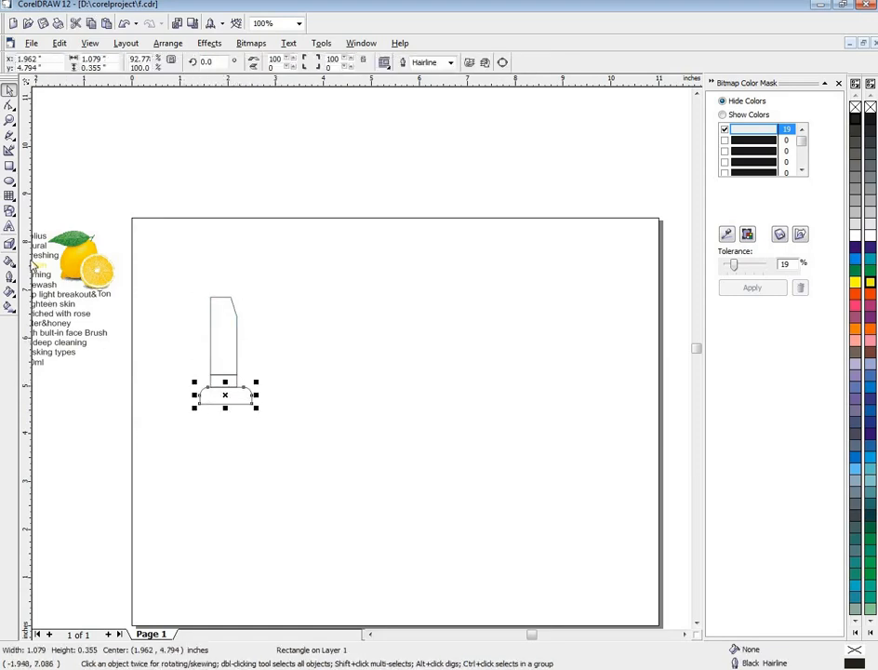
{"action": "left_click", "coordinate": [10, 165]}
{"action": "scroll", "coordinate": [205, 400], "scroll_direction": "up", "scroll_amount": 2}
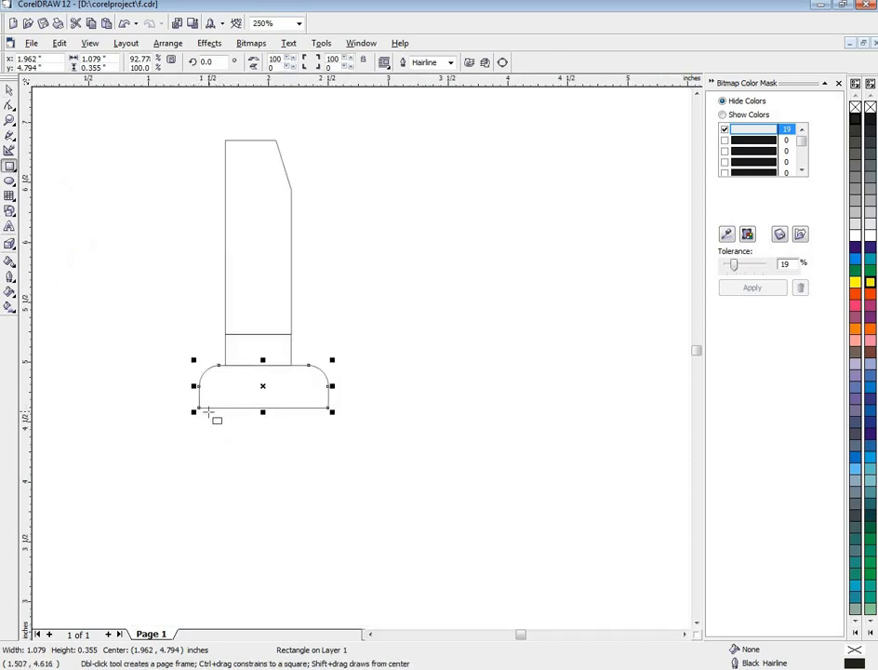
{"action": "left_click_drag", "start_coordinate": [197, 408], "coordinate": [327, 620]}
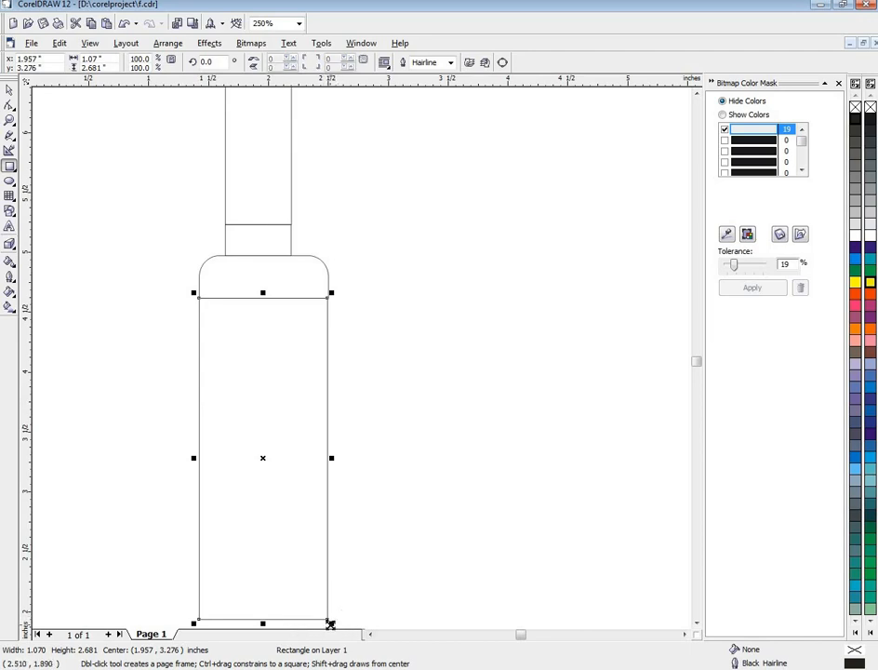
Create a copy of the body rectangle scaled vertically about its center to about 2.09 inches high
{"action": "left_click_drag", "start_coordinate": [264, 623], "coordinate": [275, 586]}
{"action": "left_click", "coordinate": [457, 519]}
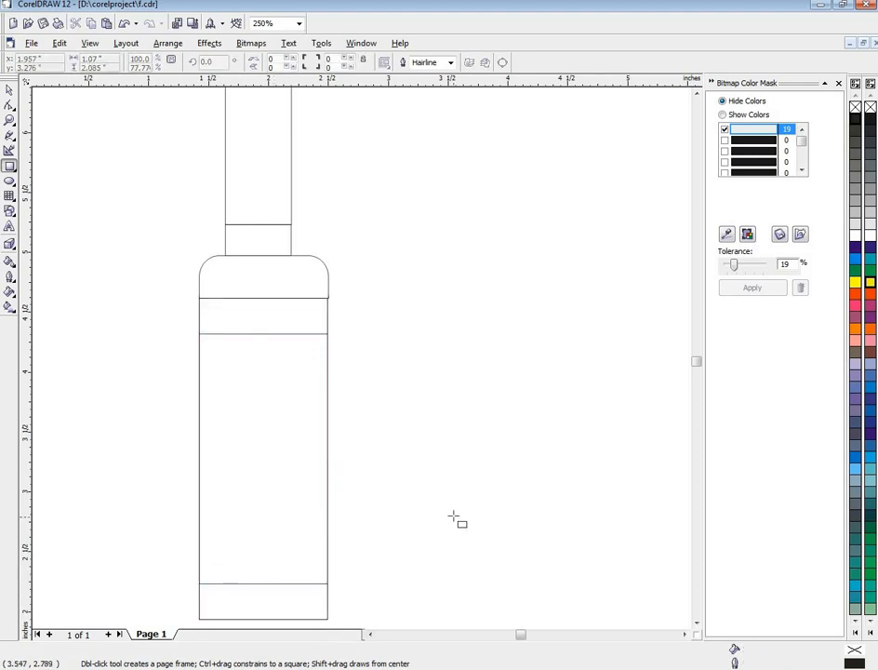
{"action": "scroll", "coordinate": [456, 519], "scroll_direction": "down", "scroll_amount": 2}
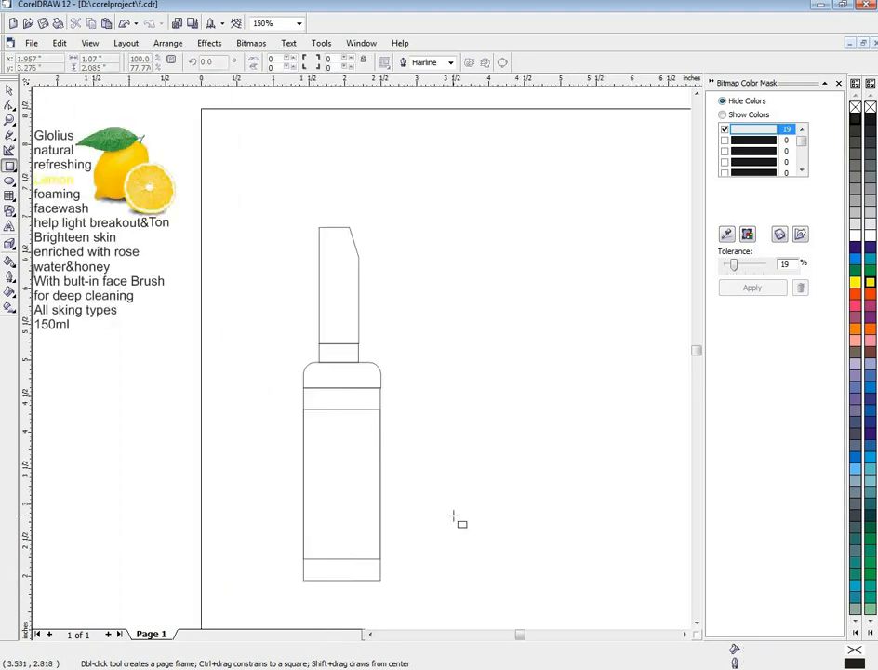
Shorten the beveled top shape to about 1.08 inches high, keeping its base on the neck
{"action": "left_click", "coordinate": [319, 287]}
{"action": "left_click_drag", "start_coordinate": [338, 222], "coordinate": [338, 261]}
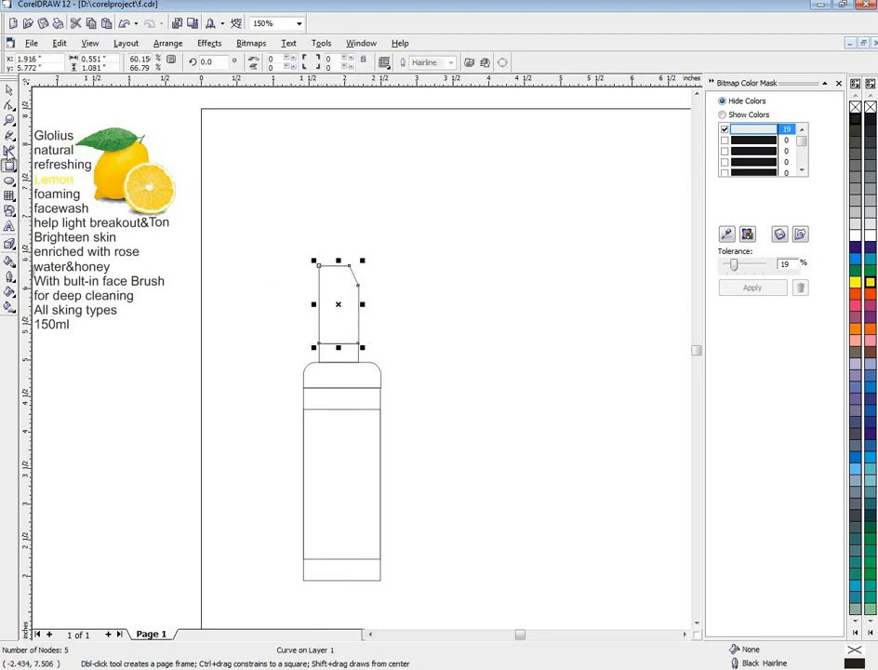
{"action": "left_click", "coordinate": [8, 89]}
{"action": "left_click", "coordinate": [388, 371]}
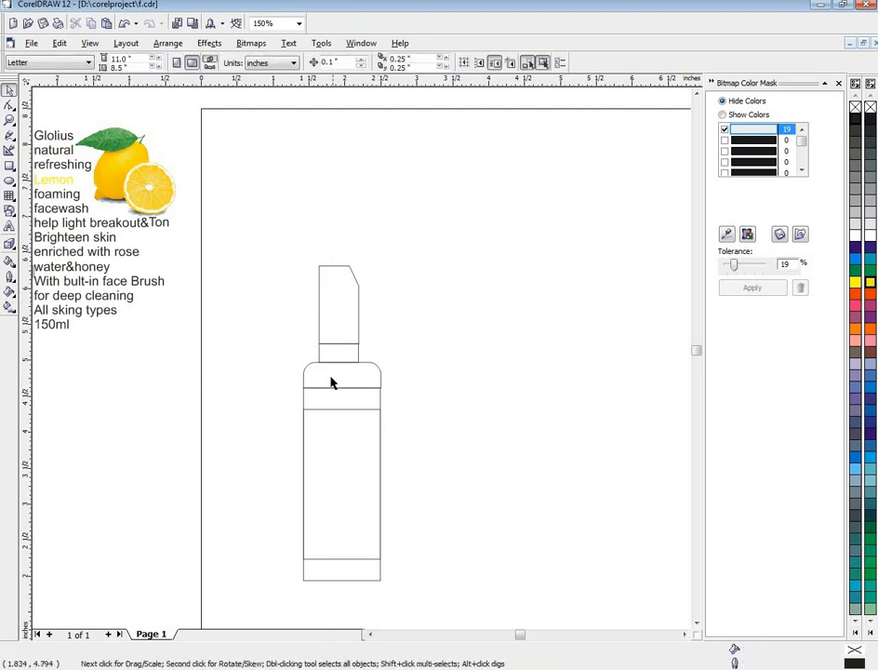
Select all the bottle shapes and move them together about half an inch upward
{"action": "left_click_drag", "start_coordinate": [297, 299], "coordinate": [419, 588]}
{"action": "left_click_drag", "start_coordinate": [275, 253], "coordinate": [426, 592]}
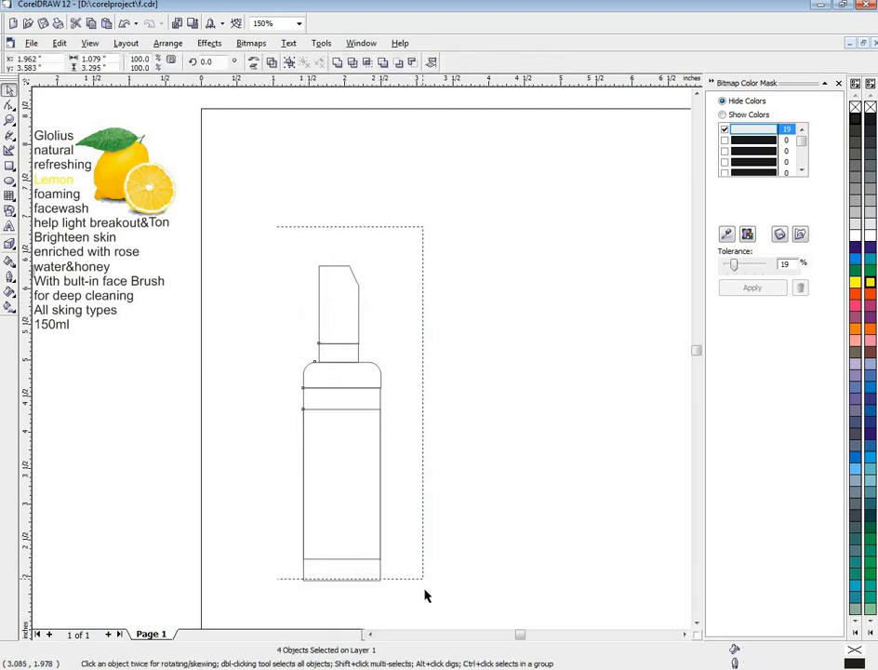
{"action": "left_click_drag", "start_coordinate": [371, 544], "coordinate": [365, 502]}
{"action": "left_click", "coordinate": [410, 515]}
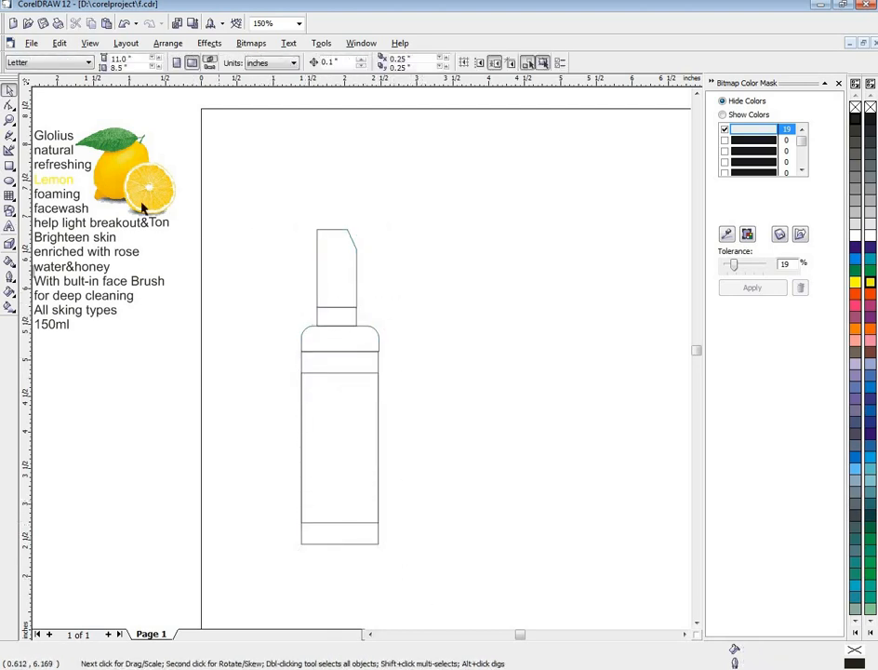
Draw a small rectangle beside the beveled corner and rotate it about 27.4° to follow the bevel
{"action": "left_click", "coordinate": [11, 168]}
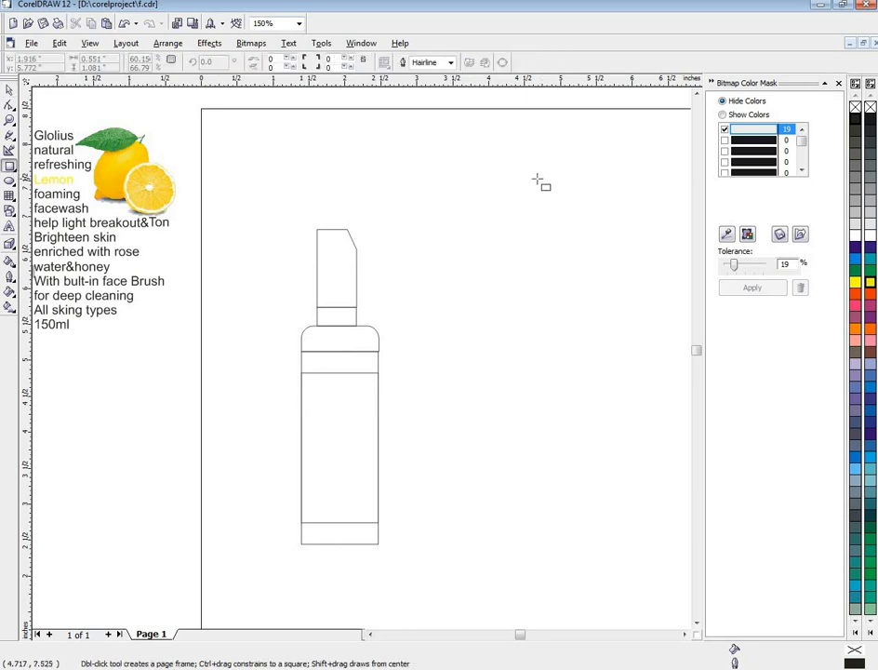
{"action": "scroll", "coordinate": [435, 177], "scroll_direction": "up", "scroll_amount": 1}
{"action": "mouse_move", "coordinate": [296, 255]}
{"action": "left_mouse_down"}
{"action": "mouse_move", "coordinate": [321, 311]}
{"action": "mouse_move", "coordinate": [339, 304]}
{"action": "mouse_move", "coordinate": [298, 287]}
{"action": "mouse_move", "coordinate": [287, 294]}
{"action": "left_mouse_up"}
{"action": "left_click", "coordinate": [310, 283]}
{"action": "left_click", "coordinate": [308, 284]}
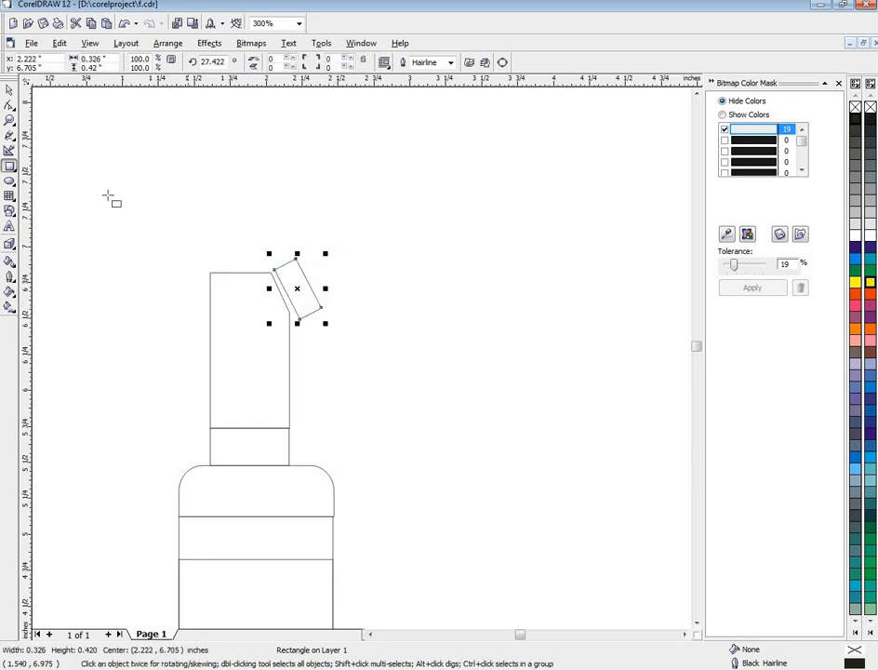
Convert the small tilted rectangle to curves and move its two inner nodes onto the ends of the bevel
{"action": "left_click", "coordinate": [10, 105]}
{"action": "key", "text": "ctrl+q"}
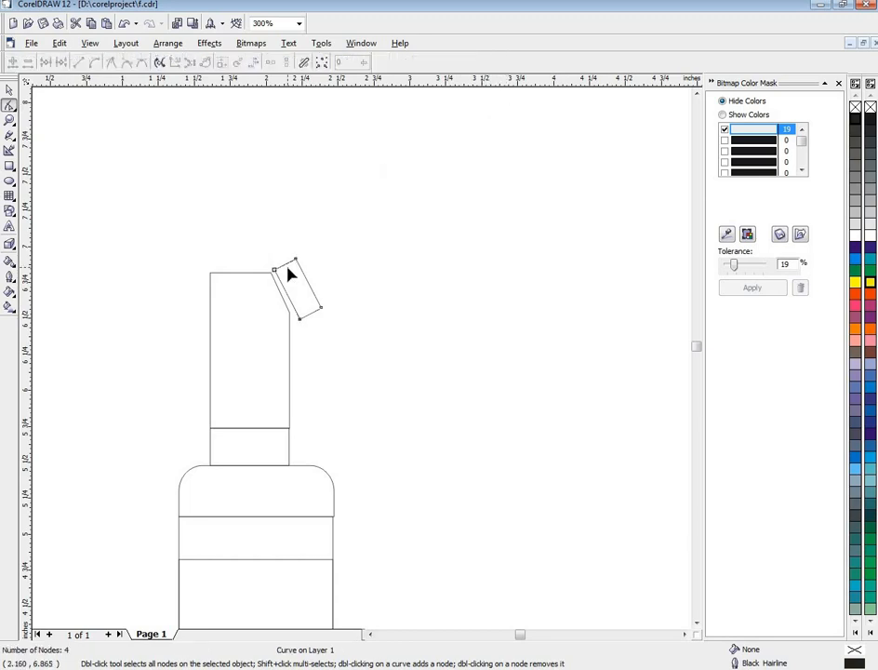
{"action": "scroll", "coordinate": [289, 276], "scroll_direction": "up", "scroll_amount": 2}
{"action": "left_click_drag", "start_coordinate": [245, 256], "coordinate": [238, 262]}
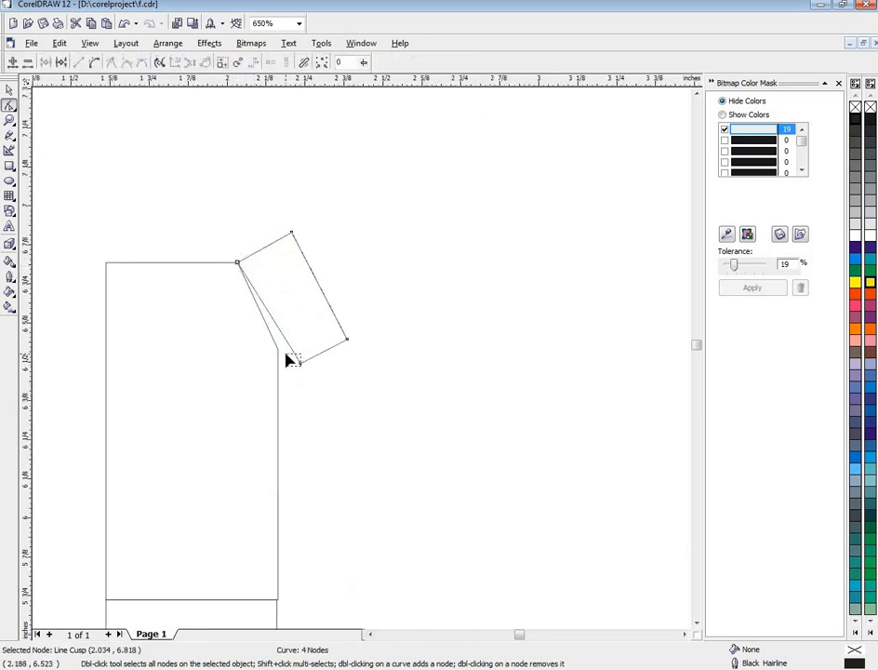
{"action": "left_click", "coordinate": [304, 368]}
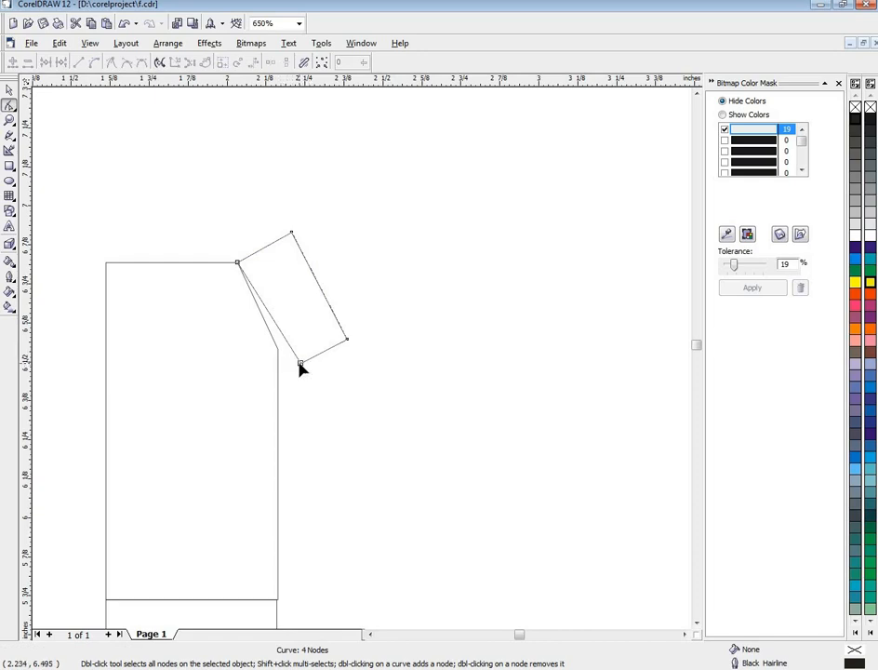
{"action": "left_click_drag", "start_coordinate": [300, 361], "coordinate": [278, 348]}
Move the nozzle's two outer nodes inward to shape it to about 0.27 × 0.34 inches overall
{"action": "left_click_drag", "start_coordinate": [348, 341], "coordinate": [323, 315]}
{"action": "left_click_drag", "start_coordinate": [293, 233], "coordinate": [279, 239]}
{"action": "mouse_move", "coordinate": [325, 321]}
{"action": "left_mouse_down"}
{"action": "mouse_move", "coordinate": [298, 311]}
{"action": "mouse_move", "coordinate": [313, 316]}
{"action": "left_mouse_up"}
{"action": "left_click_drag", "start_coordinate": [280, 242], "coordinate": [283, 248]}
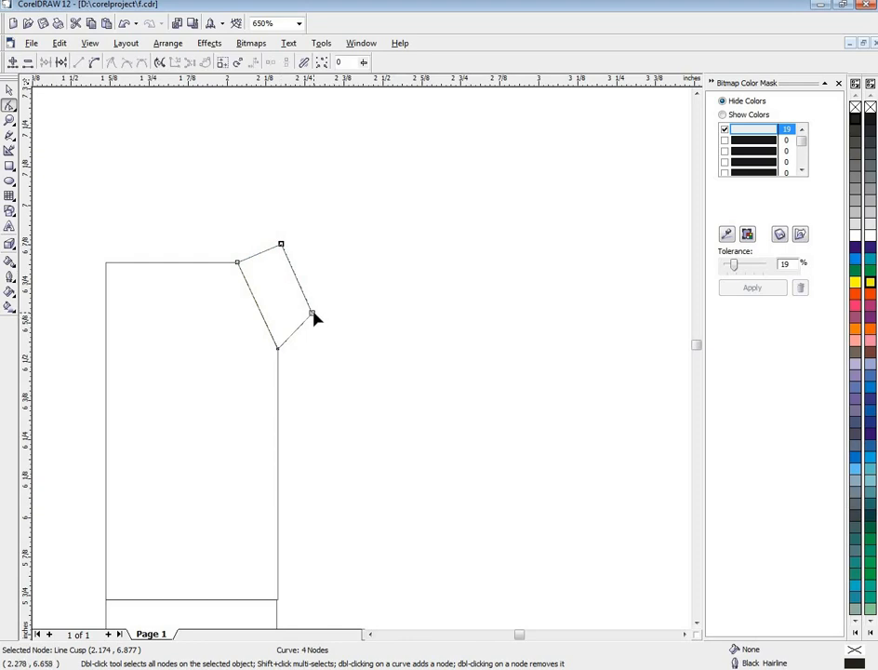
{"action": "left_click_drag", "start_coordinate": [313, 318], "coordinate": [322, 319]}
{"action": "scroll", "coordinate": [330, 346], "scroll_direction": "down", "scroll_amount": 2}
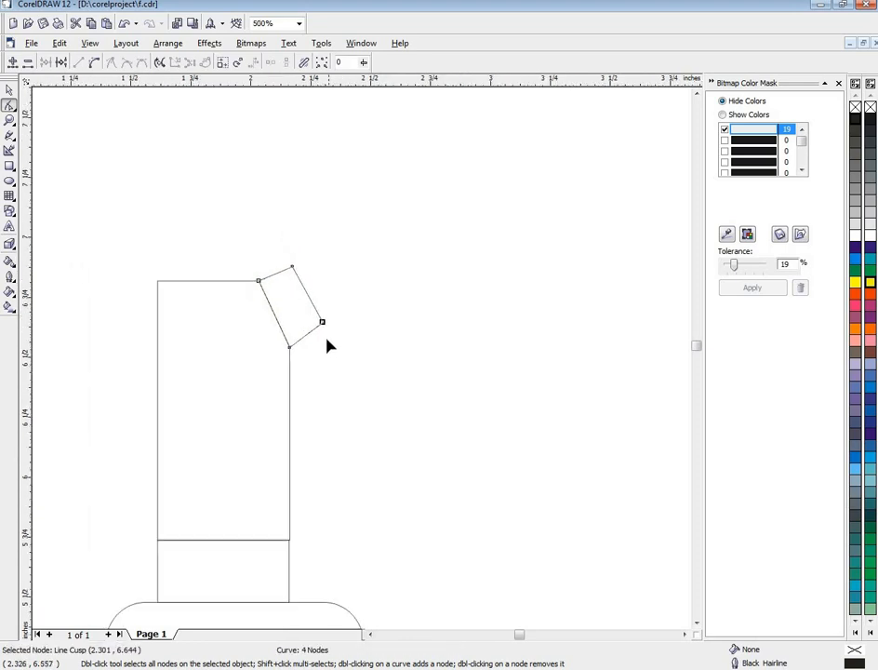
{"action": "scroll", "coordinate": [330, 326], "scroll_direction": "down", "scroll_amount": 2}
{"action": "left_click", "coordinate": [9, 90]}
{"action": "scroll", "coordinate": [337, 310], "scroll_direction": "down", "scroll_amount": 3}
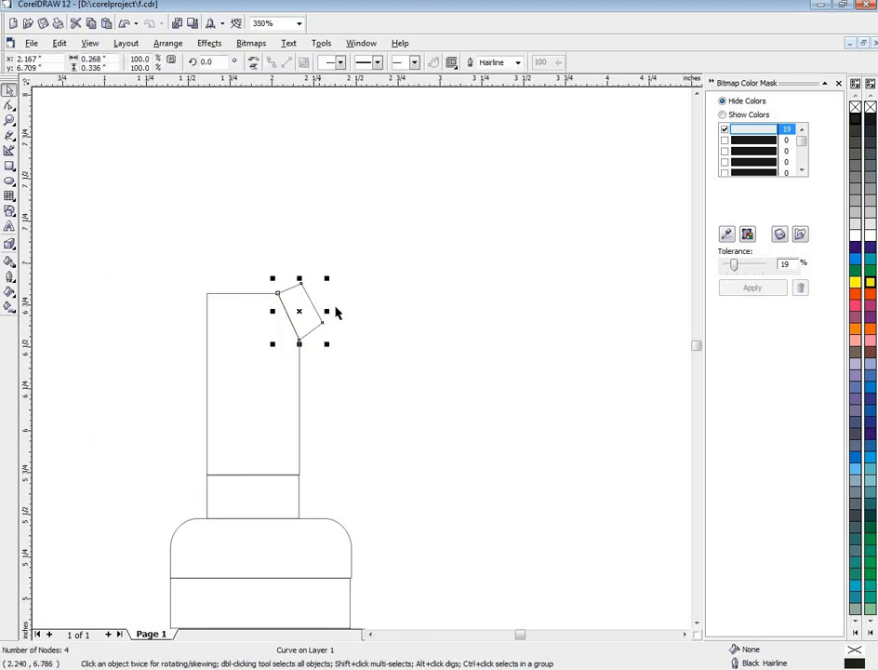
{"action": "scroll", "coordinate": [339, 307], "scroll_direction": "up", "scroll_amount": 3}
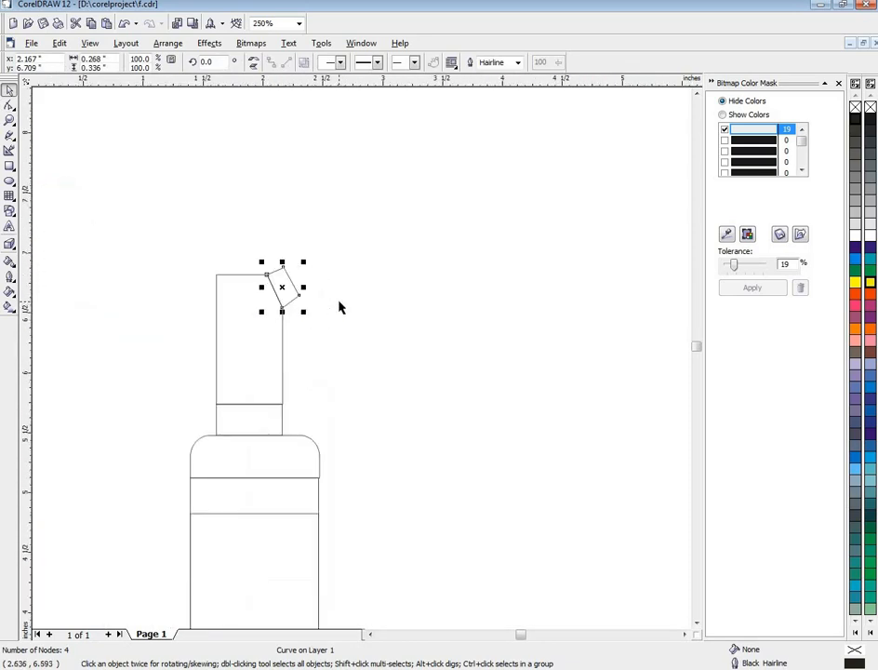
Move the nozzle's two outer nodes outward to lengthen it to about 0.31 × 0.35 inches overall
{"action": "left_click", "coordinate": [10, 106]}
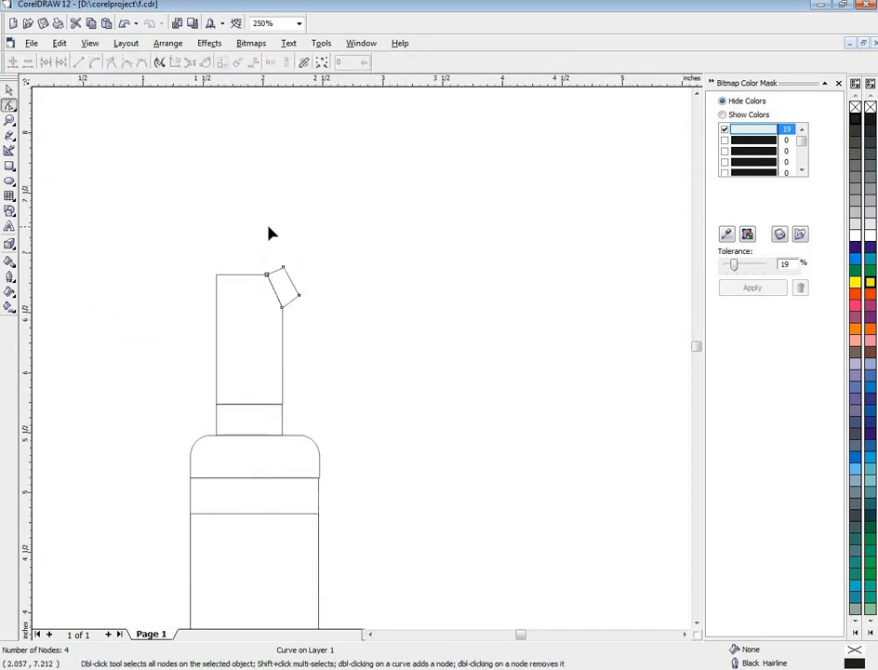
{"action": "left_click_drag", "start_coordinate": [269, 226], "coordinate": [341, 353]}
{"action": "left_click_drag", "start_coordinate": [254, 207], "coordinate": [326, 307]}
{"action": "scroll", "coordinate": [315, 288], "scroll_direction": "up", "scroll_amount": 2}
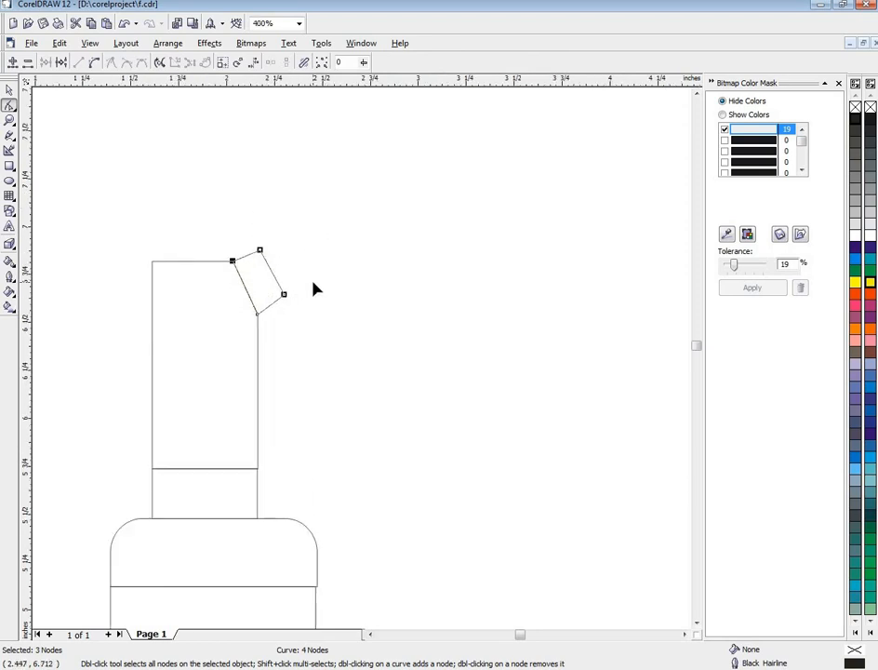
{"action": "scroll", "coordinate": [314, 288], "scroll_direction": "up", "scroll_amount": 2}
{"action": "left_click_drag", "start_coordinate": [153, 170], "coordinate": [313, 327]}
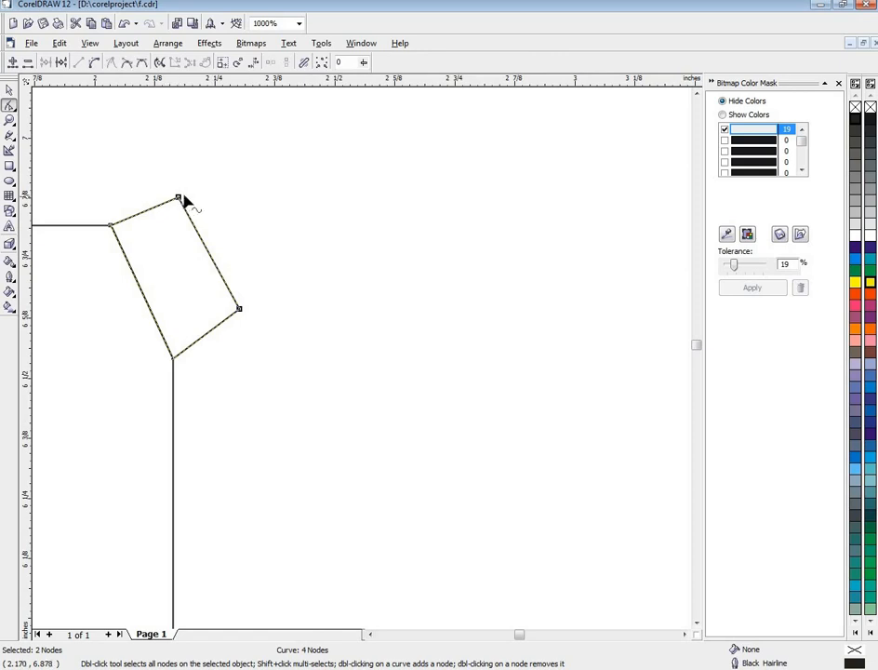
{"action": "left_click", "coordinate": [246, 305]}
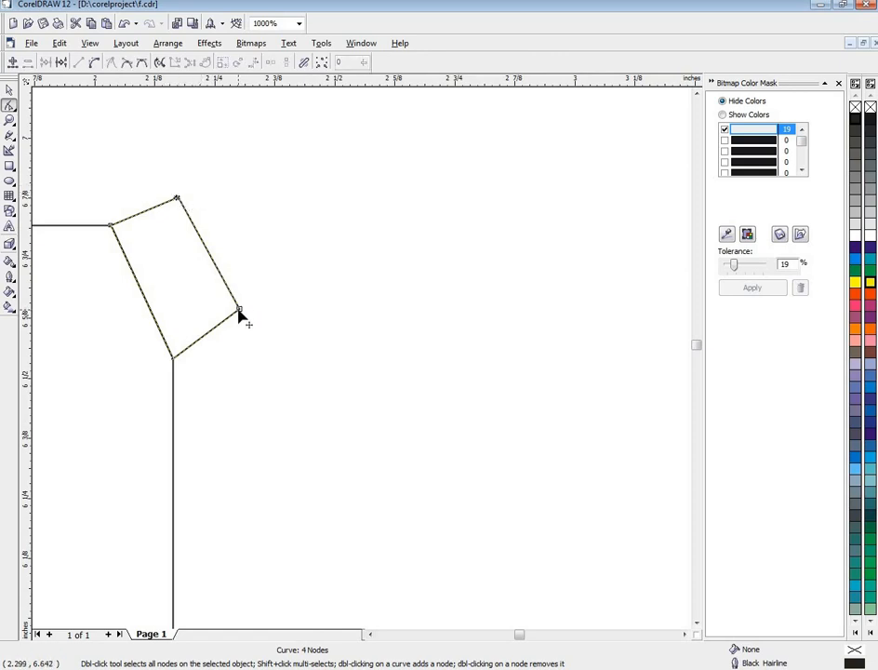
{"action": "left_click_drag", "start_coordinate": [239, 278], "coordinate": [261, 306]}
{"action": "scroll", "coordinate": [280, 309], "scroll_direction": "down", "scroll_amount": 1}
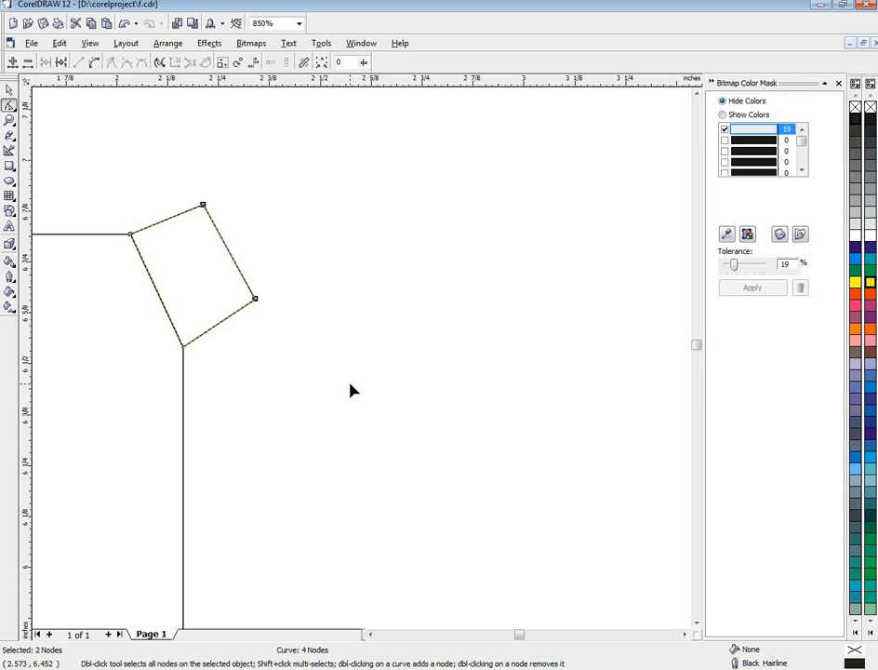
Draw an ellipse rotated about 27.8° and place it against the nozzle's outer end, about 0.81 × 1.37 inches overall
{"action": "scroll", "coordinate": [352, 392], "scroll_direction": "down", "scroll_amount": 10}
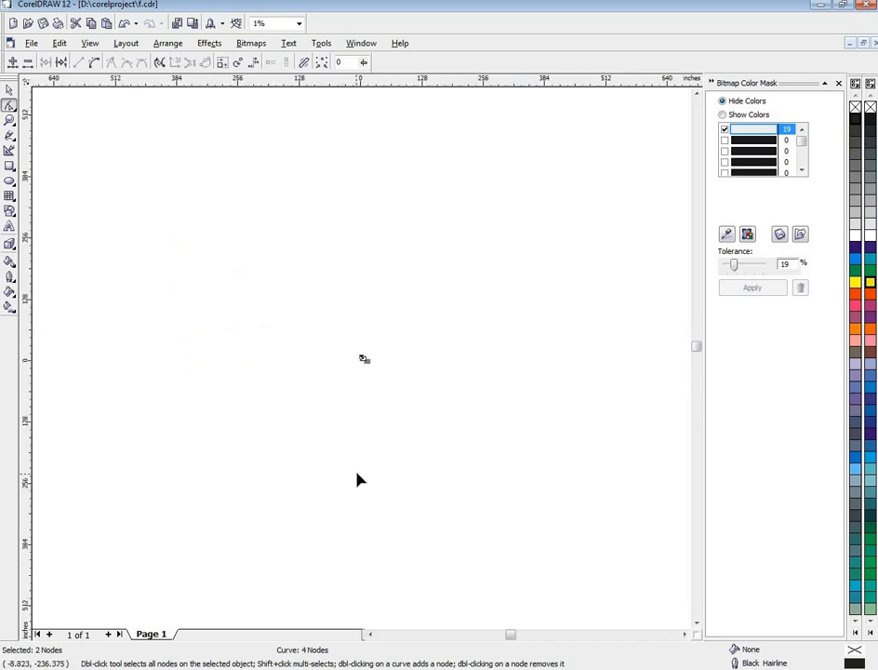
{"action": "scroll", "coordinate": [370, 470], "scroll_direction": "up", "scroll_amount": 4}
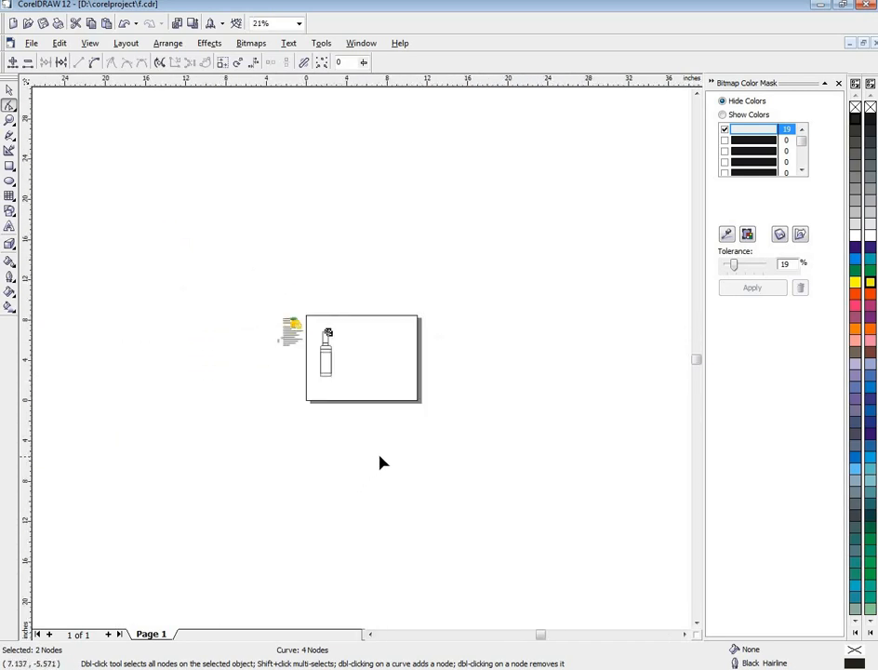
{"action": "left_click", "coordinate": [696, 94]}
{"action": "left_click", "coordinate": [696, 94]}
{"action": "left_click", "coordinate": [696, 94]}
{"action": "scroll", "coordinate": [293, 339], "scroll_direction": "up", "scroll_amount": 3}
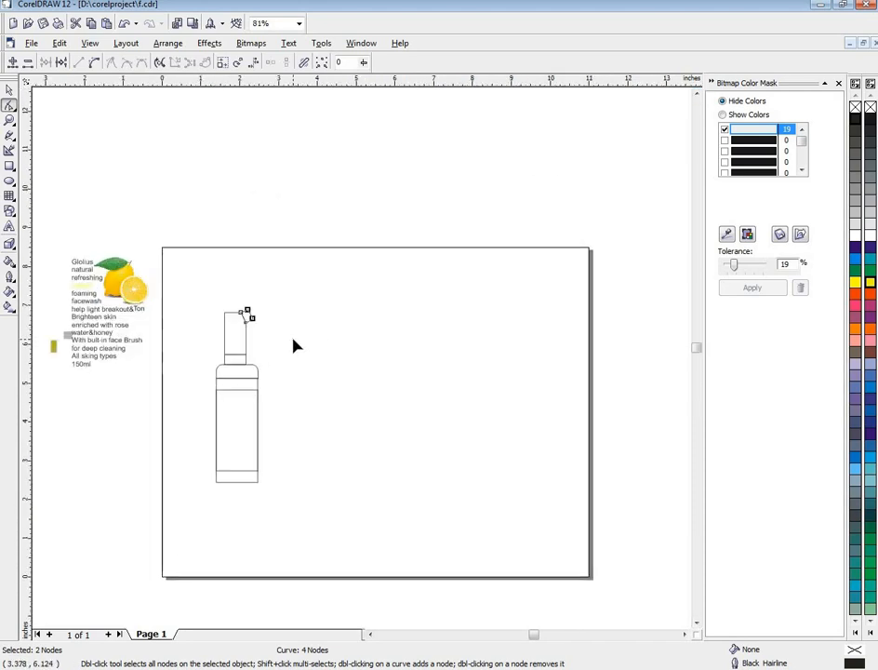
{"action": "left_click", "coordinate": [9, 90]}
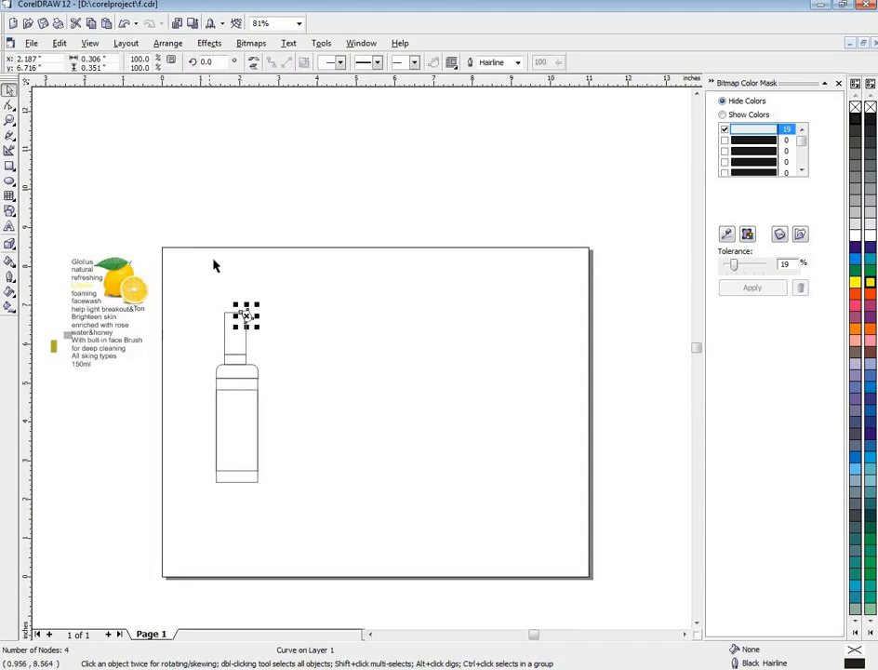
{"action": "left_click", "coordinate": [9, 182]}
{"action": "mouse_move", "coordinate": [245, 269]}
{"action": "left_mouse_down"}
{"action": "mouse_move", "coordinate": [294, 347]}
{"action": "mouse_move", "coordinate": [273, 369]}
{"action": "mouse_move", "coordinate": [294, 371]}
{"action": "mouse_move", "coordinate": [261, 307]}
{"action": "mouse_move", "coordinate": [274, 317]}
{"action": "mouse_move", "coordinate": [249, 289]}
{"action": "left_mouse_up"}
{"action": "left_click", "coordinate": [259, 318]}
{"action": "scroll", "coordinate": [277, 333], "scroll_direction": "up", "scroll_amount": 1}
{"action": "scroll", "coordinate": [259, 303], "scroll_direction": "up", "scroll_amount": 2}
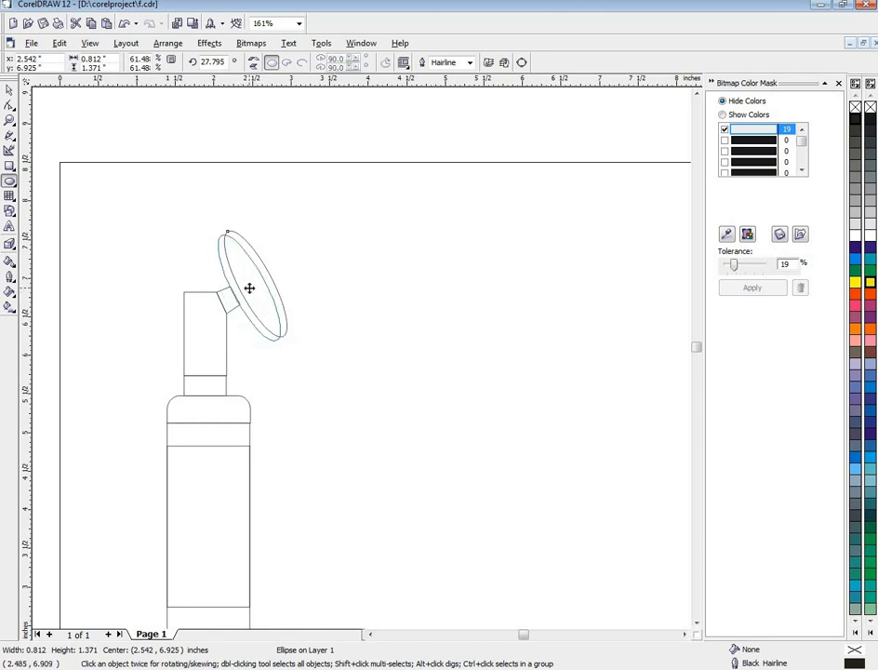
Move the group of label text, lemon image and color swatches slightly upward and ungroup it
{"action": "scroll", "coordinate": [249, 288], "scroll_direction": "down", "scroll_amount": 2}
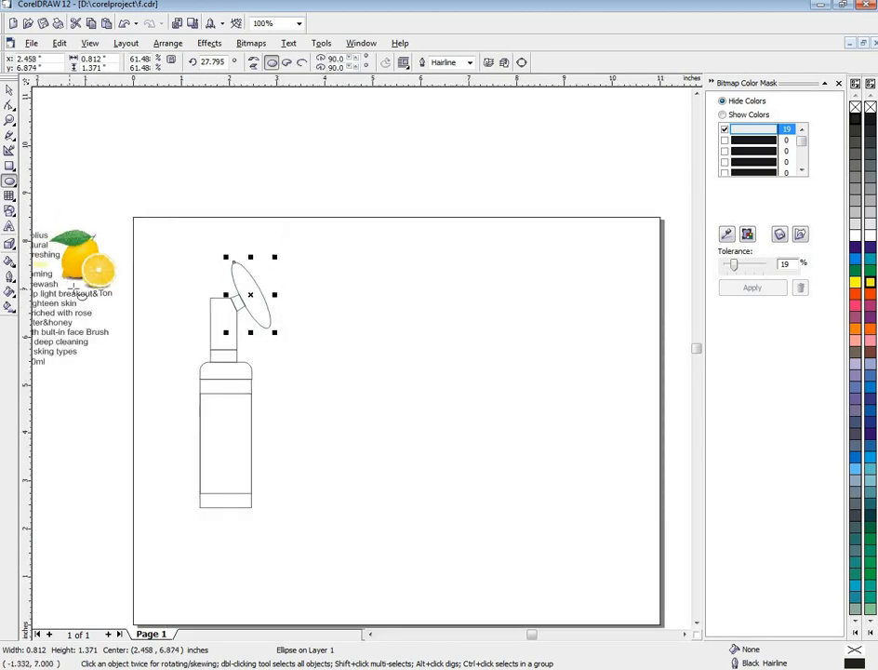
{"action": "scroll", "coordinate": [212, 388], "scroll_direction": "down", "scroll_amount": 1}
{"action": "scroll", "coordinate": [213, 389], "scroll_direction": "up", "scroll_amount": 1}
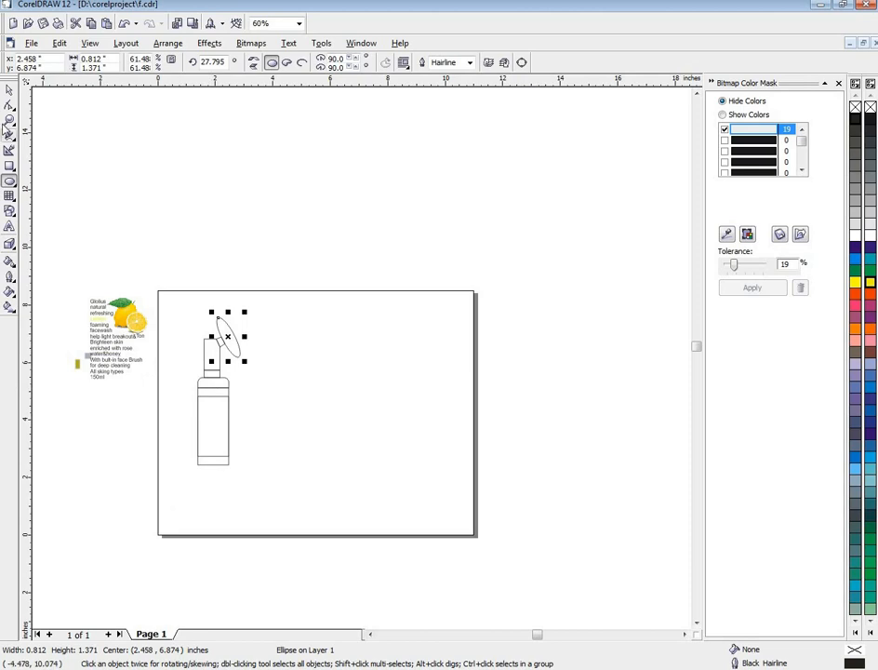
{"action": "left_click", "coordinate": [9, 89]}
{"action": "left_click", "coordinate": [87, 358]}
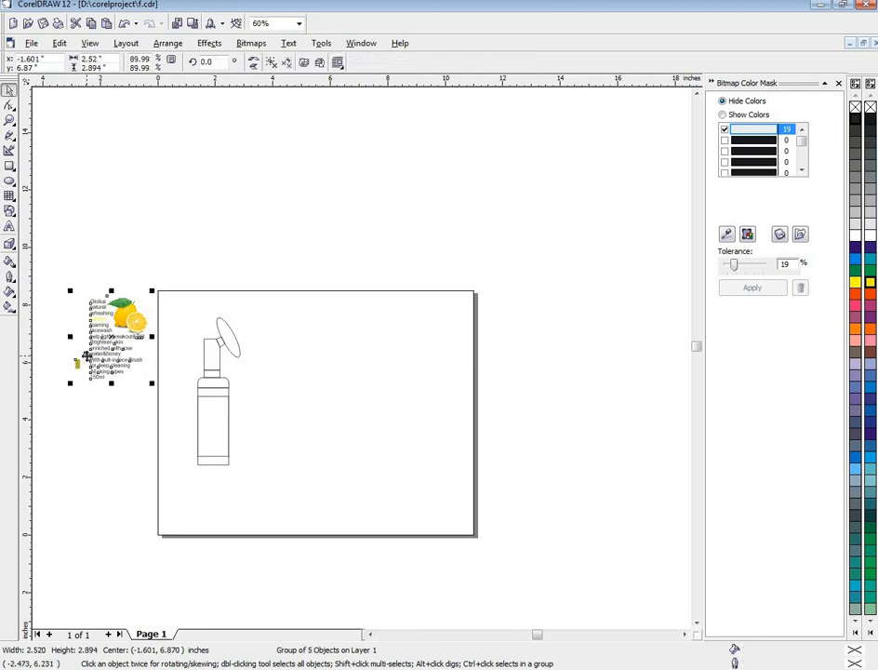
{"action": "left_click_drag", "start_coordinate": [84, 361], "coordinate": [89, 348]}
{"action": "left_click", "coordinate": [169, 43]}
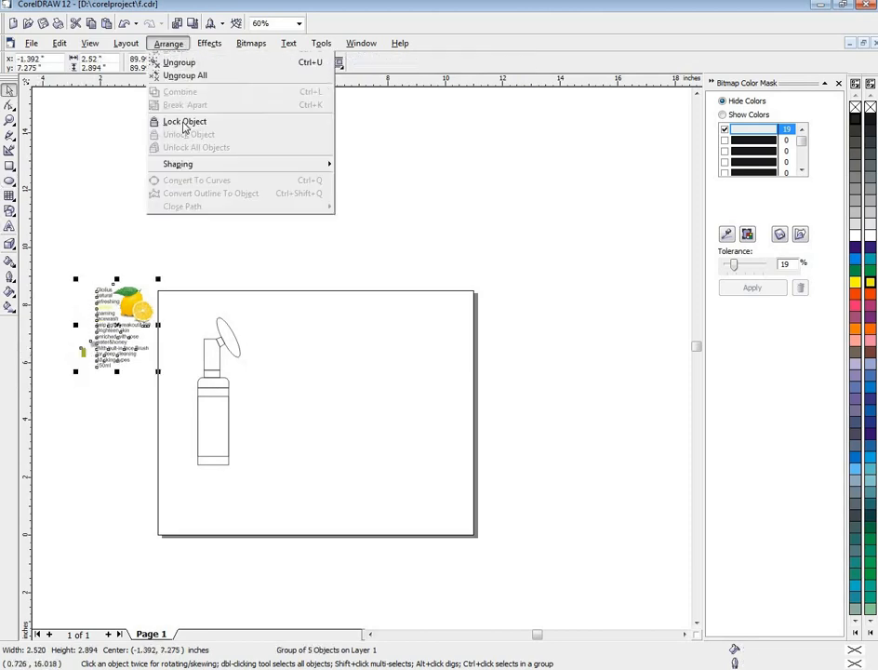
{"action": "left_click", "coordinate": [191, 144]}
{"action": "left_click", "coordinate": [147, 243]}
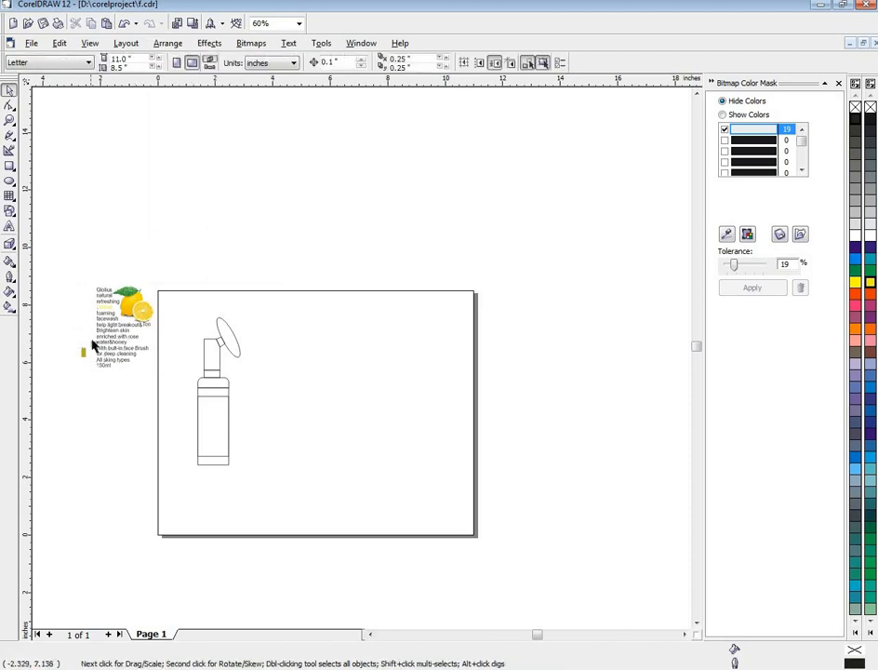
Move the small gray swatch below the label text and enlarge it to about 1.68 × 1.42 inches
{"action": "left_click", "coordinate": [96, 349]}
{"action": "left_click_drag", "start_coordinate": [93, 344], "coordinate": [111, 412]}
{"action": "left_click_drag", "start_coordinate": [141, 451], "coordinate": [161, 455]}
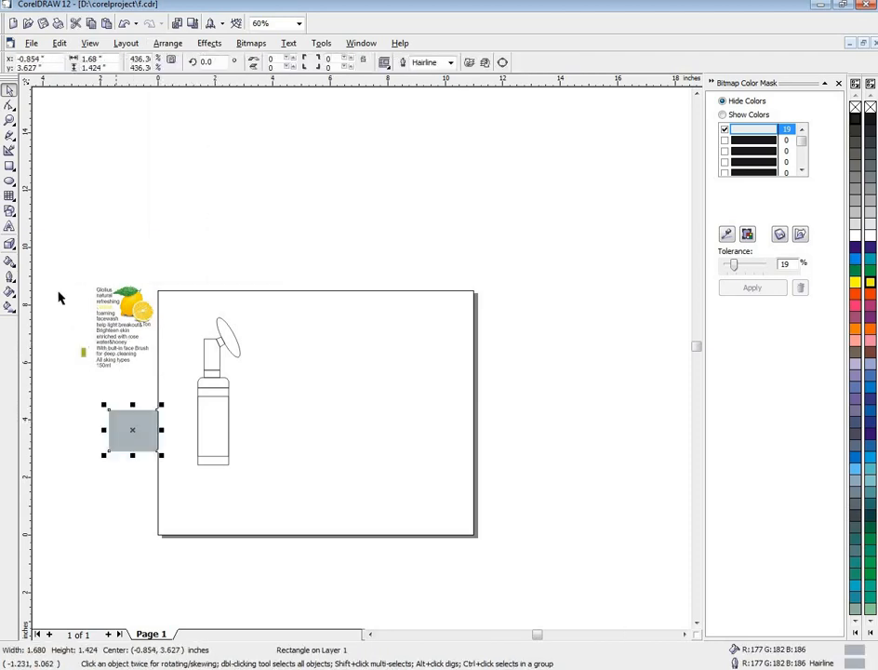
Sample the gray swatch's color and fill the tilted ellipse on the nozzle with it
{"action": "left_click", "coordinate": [10, 267]}
{"action": "left_click", "coordinate": [33, 268]}
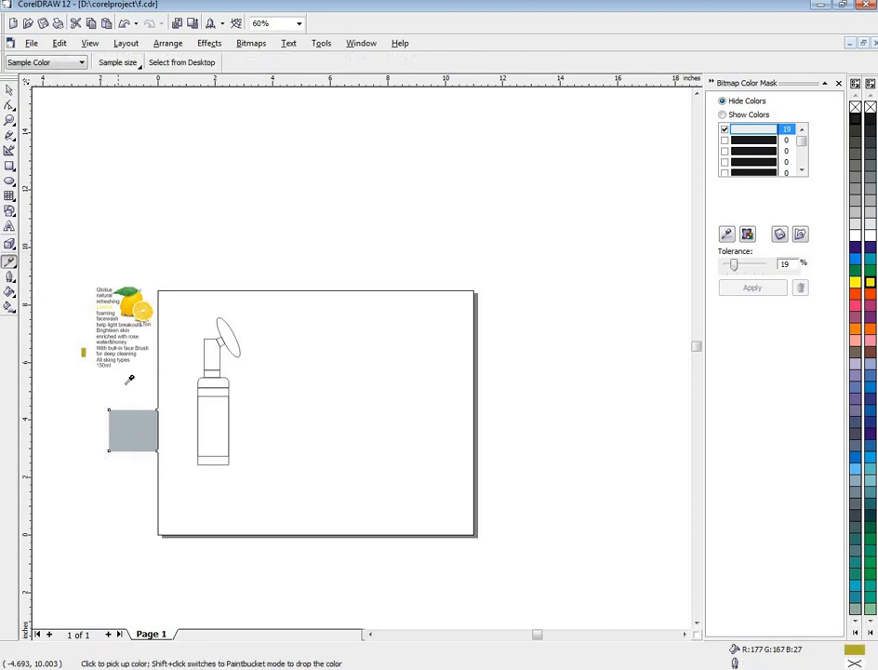
{"action": "left_click", "coordinate": [136, 420]}
{"action": "left_click", "coordinate": [9, 265]}
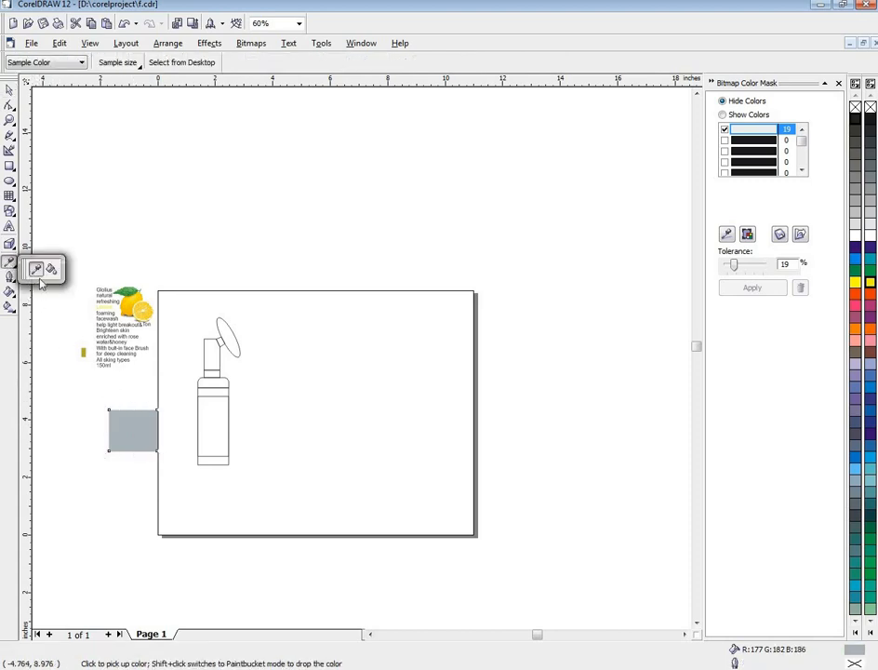
{"action": "left_click", "coordinate": [45, 270]}
{"action": "left_click", "coordinate": [216, 339]}
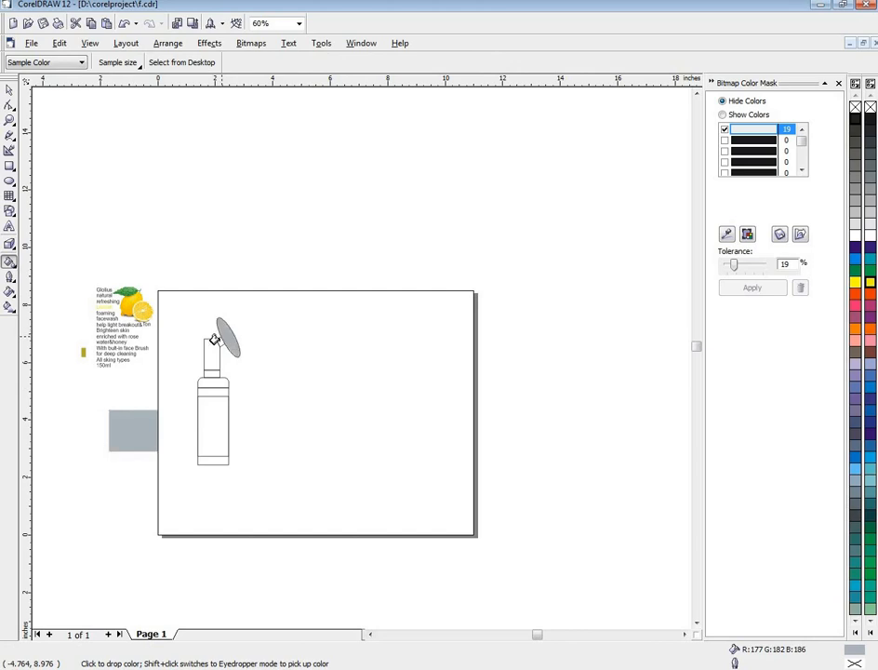
Fill the nozzle, the beveled head, the neck and the rounded shoulder with the sampled gray
{"action": "scroll", "coordinate": [212, 335], "scroll_direction": "up", "scroll_amount": 2}
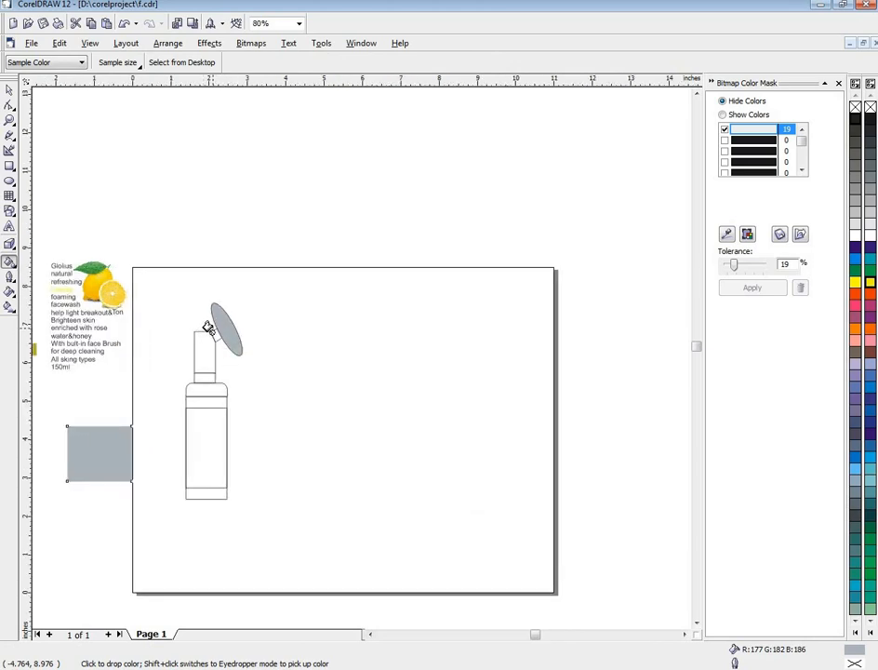
{"action": "scroll", "coordinate": [207, 327], "scroll_direction": "up", "scroll_amount": 2}
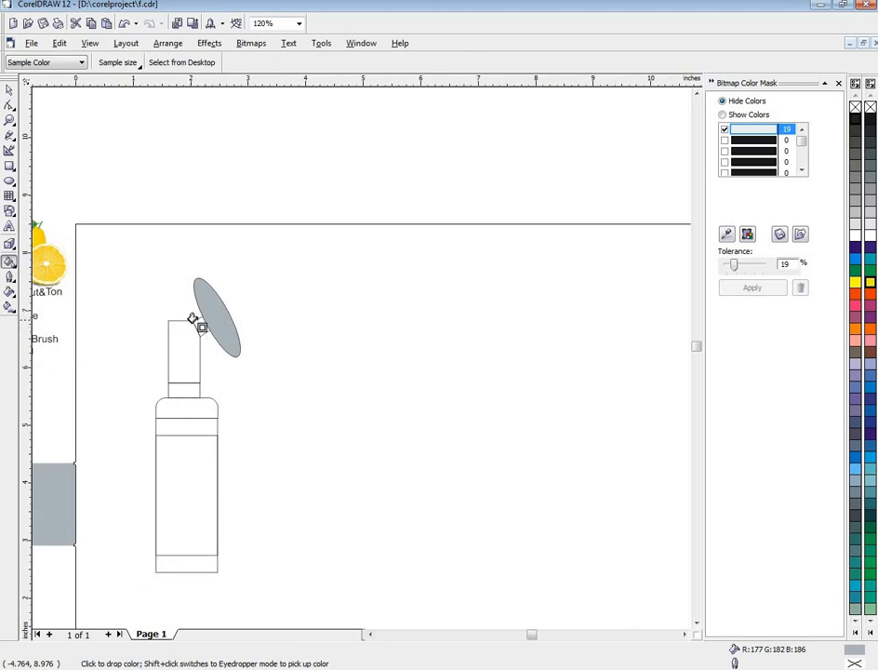
{"action": "scroll", "coordinate": [189, 318], "scroll_direction": "up", "scroll_amount": 3}
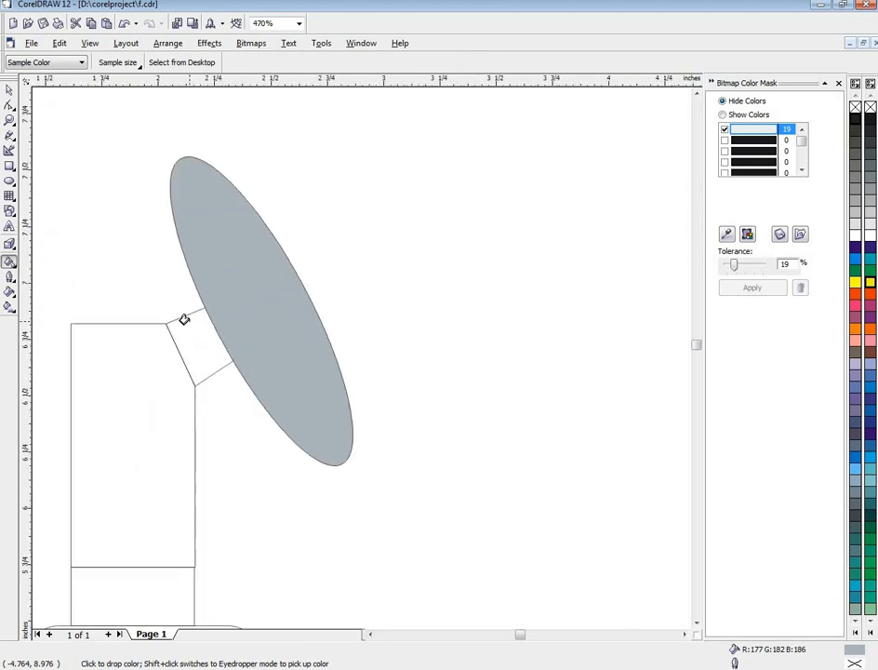
{"action": "left_click", "coordinate": [191, 335]}
{"action": "left_click", "coordinate": [143, 357]}
{"action": "left_click", "coordinate": [135, 591]}
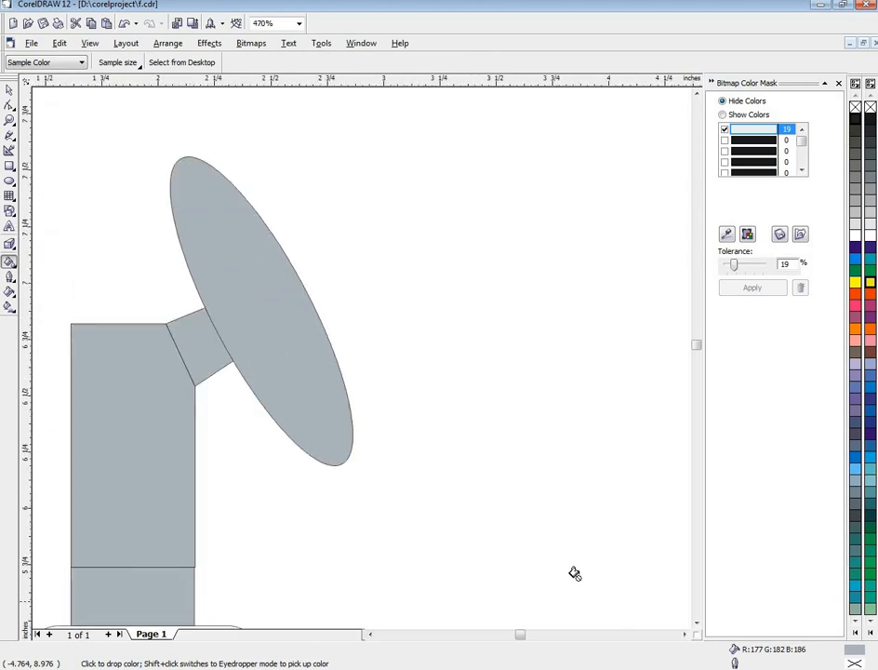
{"action": "scroll", "coordinate": [697, 621], "scroll_direction": "down", "scroll_amount": 3}
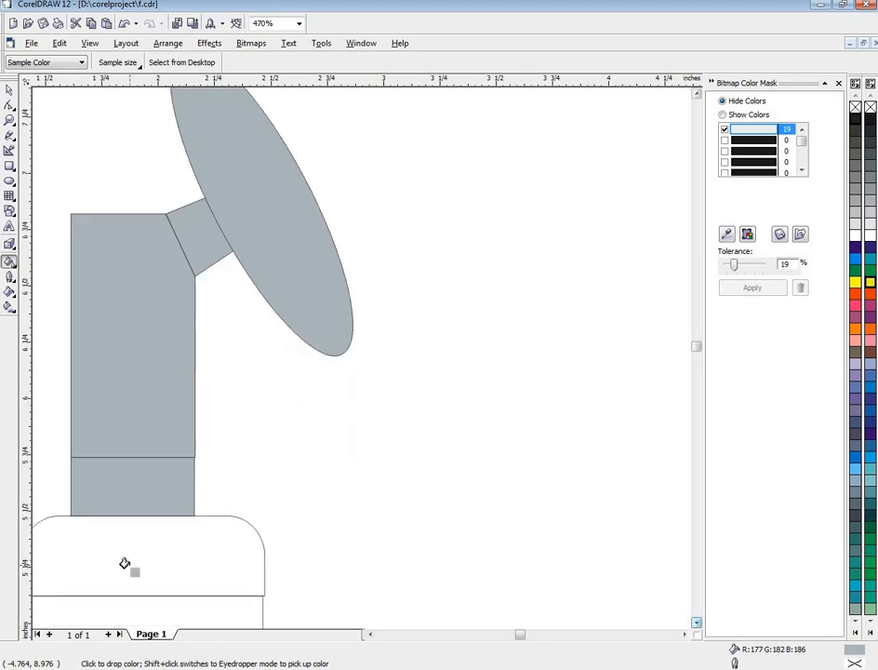
{"action": "left_click", "coordinate": [124, 563]}
Sample the fill color of the small olive swatch beside the label text
{"action": "scroll", "coordinate": [251, 563], "scroll_direction": "down", "scroll_amount": 1}
{"action": "scroll", "coordinate": [272, 567], "scroll_direction": "down", "scroll_amount": 2}
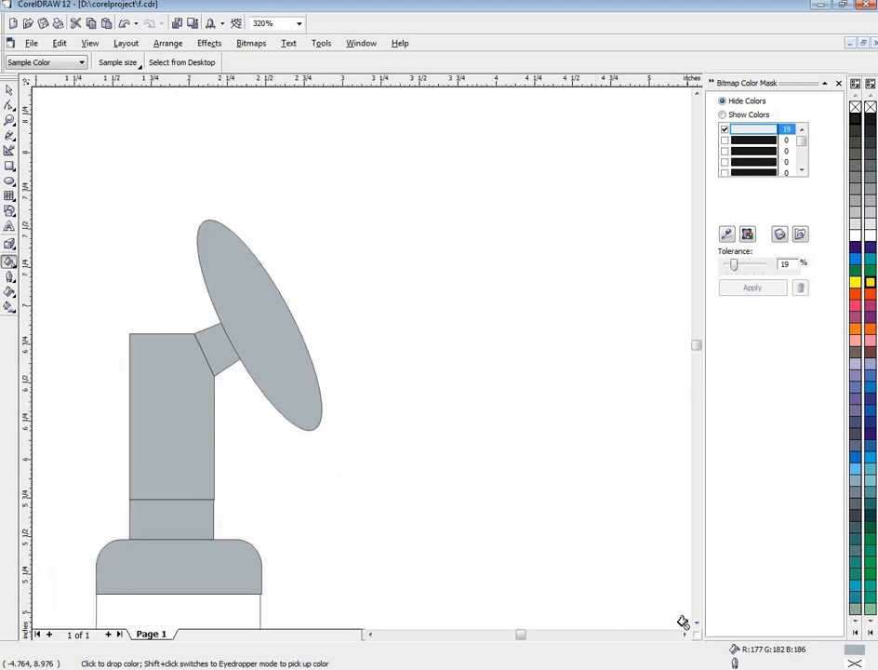
{"action": "scroll", "coordinate": [697, 624], "scroll_direction": "down", "scroll_amount": 3}
{"action": "scroll", "coordinate": [591, 564], "scroll_direction": "down", "scroll_amount": 4}
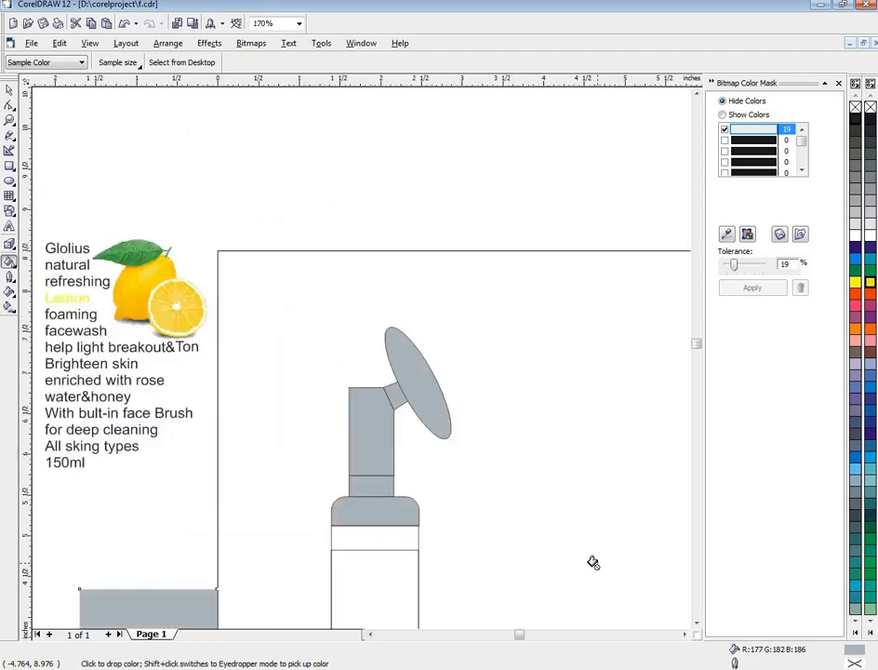
{"action": "left_click", "coordinate": [684, 633]}
{"action": "left_click", "coordinate": [685, 633]}
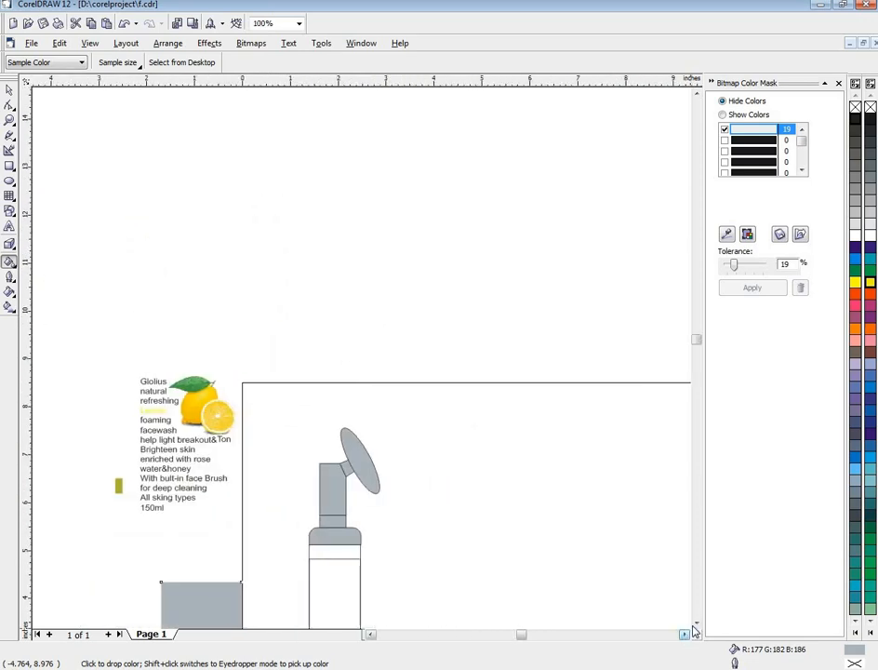
{"action": "left_click", "coordinate": [696, 622]}
{"action": "left_click", "coordinate": [696, 622]}
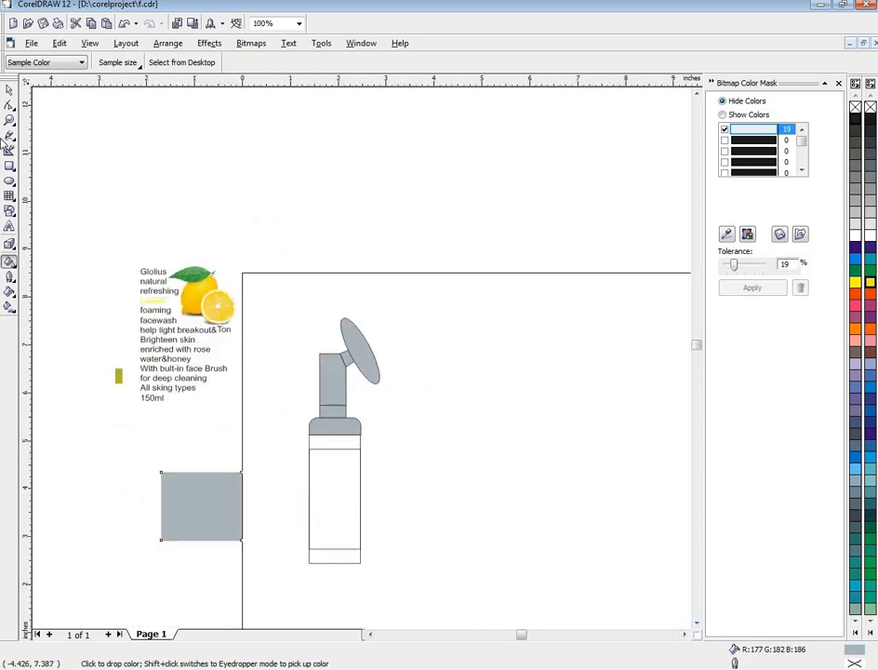
{"action": "left_click", "coordinate": [9, 86]}
{"action": "left_click", "coordinate": [330, 450]}
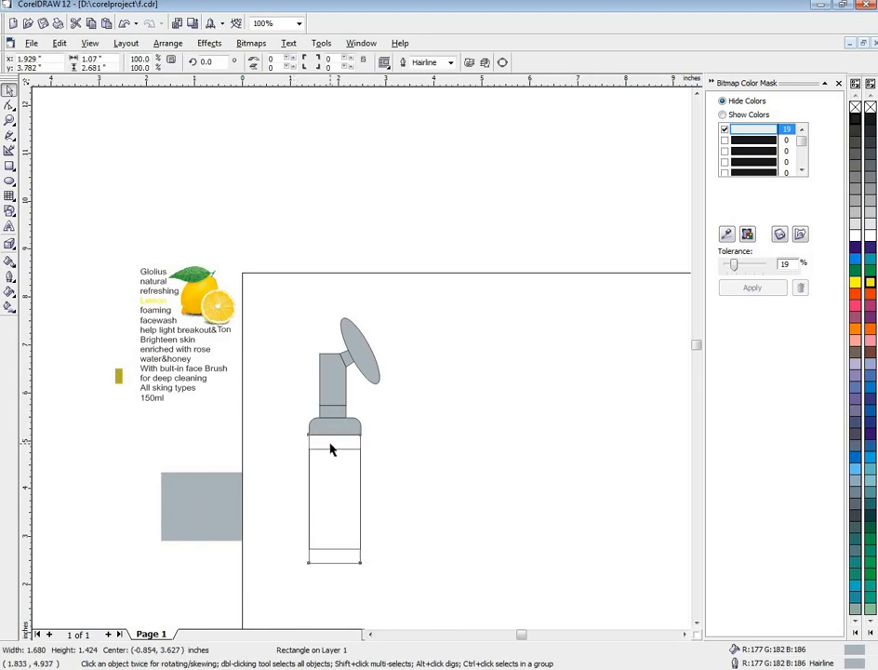
{"action": "left_click", "coordinate": [118, 375]}
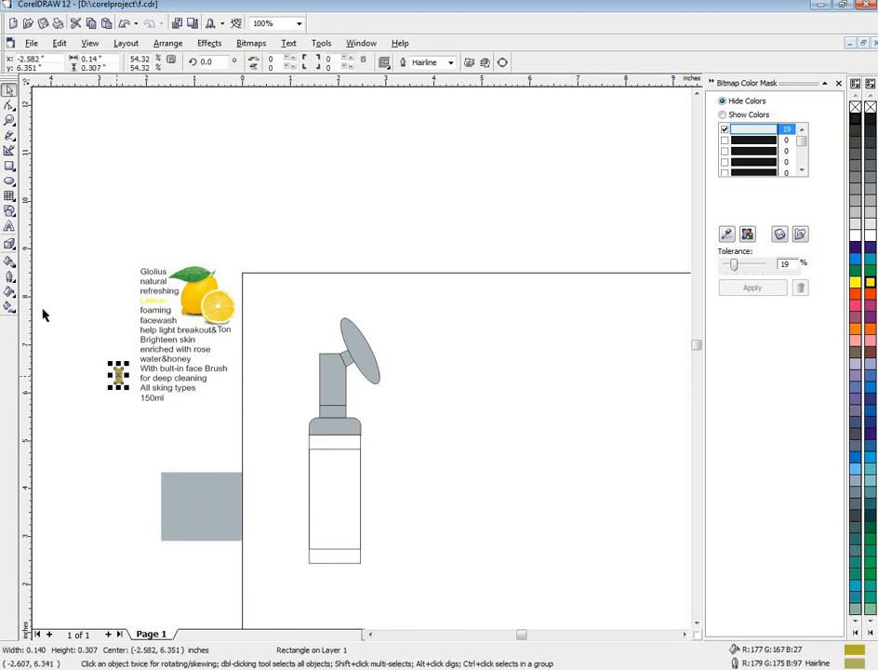
{"action": "left_click", "coordinate": [8, 264]}
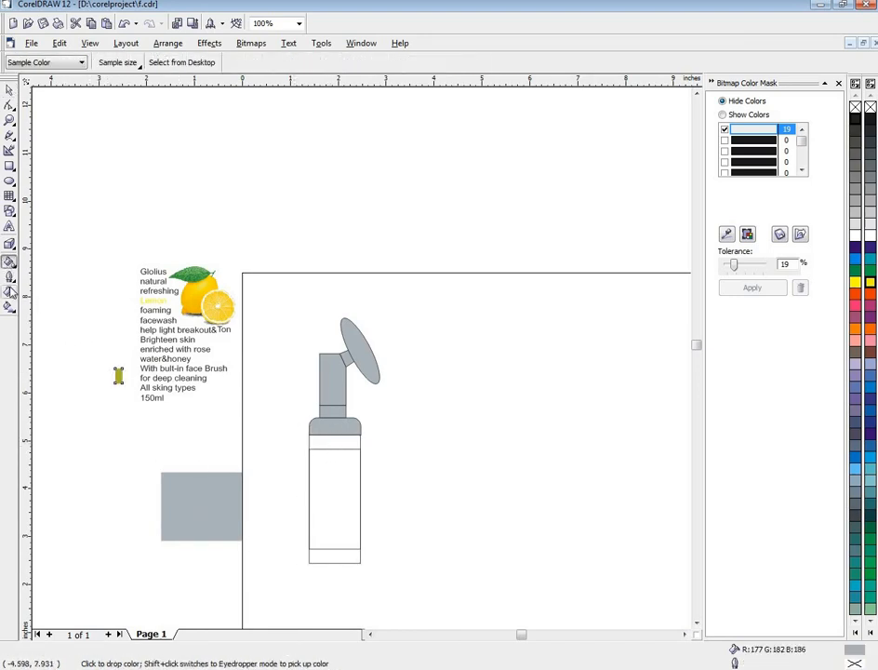
{"action": "left_click", "coordinate": [10, 263]}
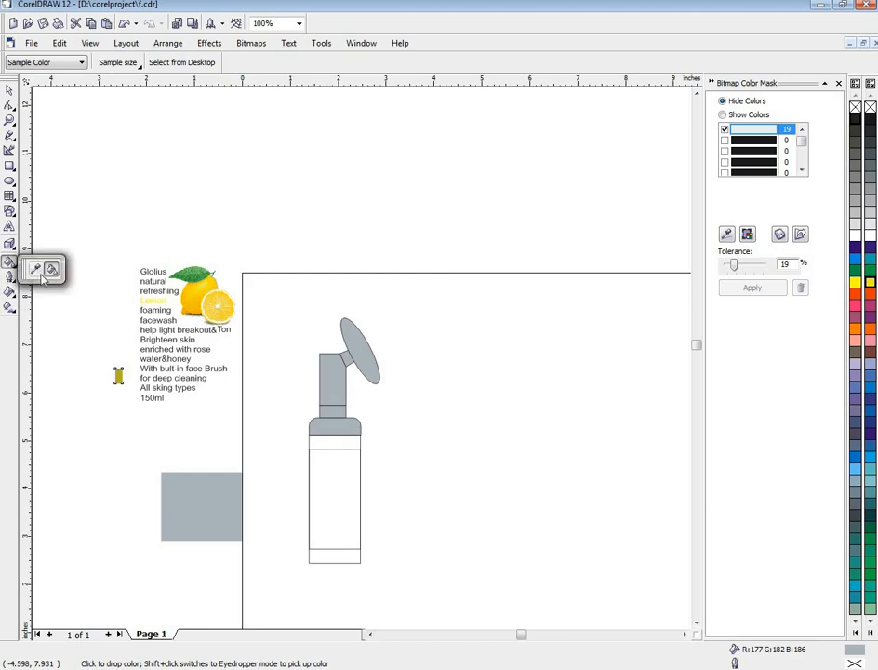
{"action": "left_click", "coordinate": [35, 270]}
{"action": "left_click", "coordinate": [118, 376]}
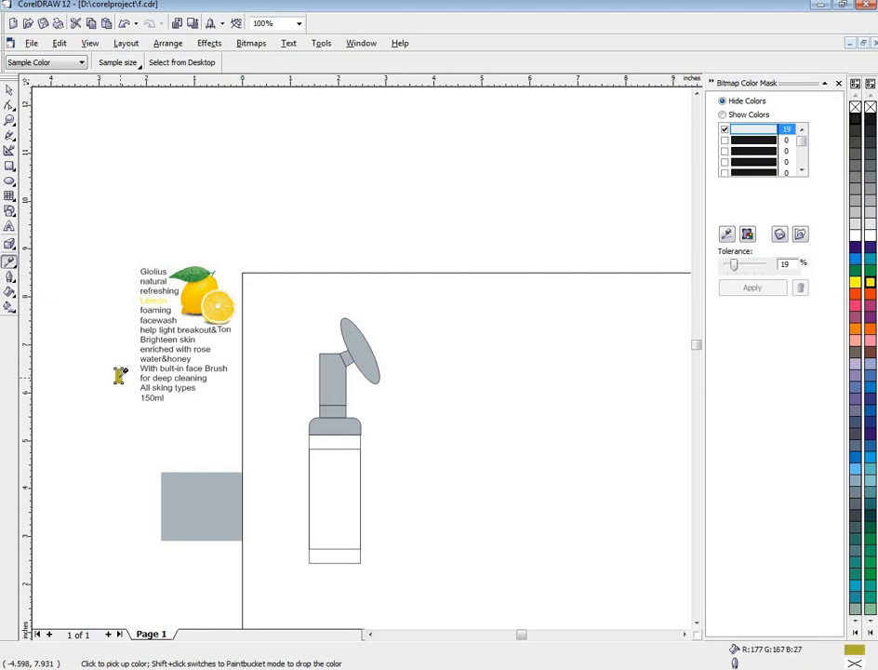
Fill the bottle's full-height body rectangle with the sampled olive color
{"action": "left_click", "coordinate": [9, 263]}
{"action": "left_click", "coordinate": [54, 263]}
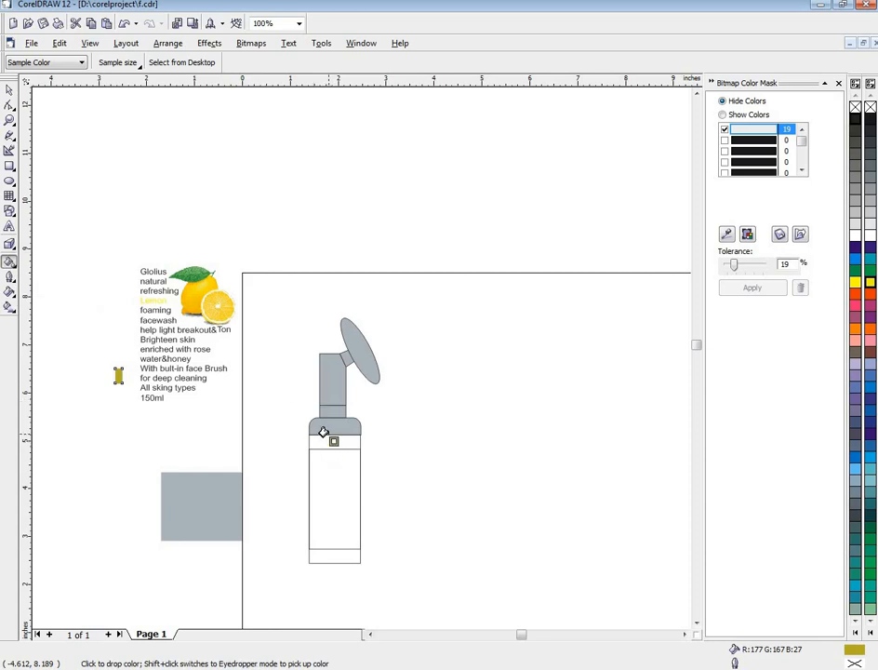
{"action": "left_click", "coordinate": [325, 436]}
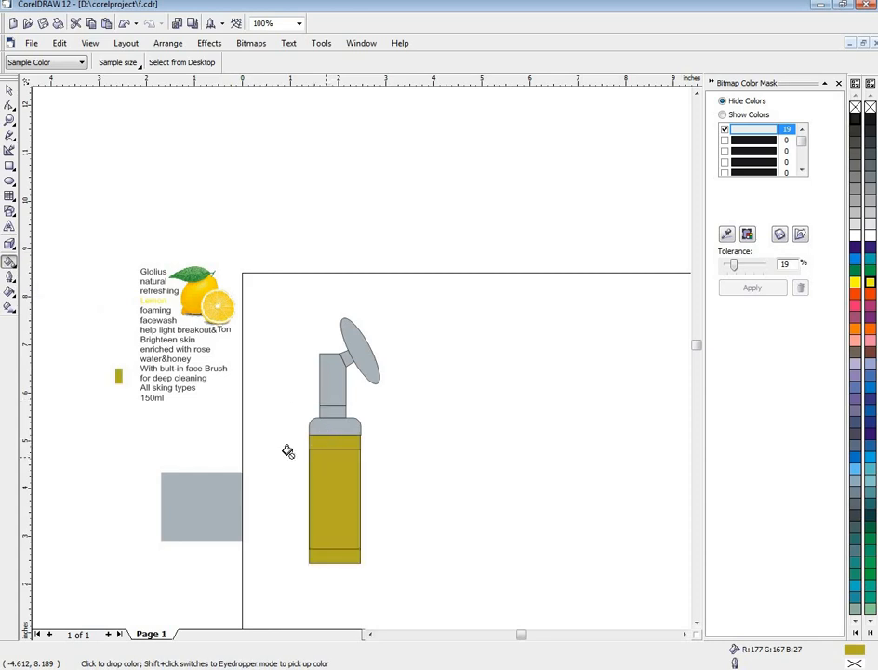
Fill the inner rectangle between the bottle's two olive bands with white
{"action": "left_click", "coordinate": [9, 90]}
{"action": "left_click", "coordinate": [9, 120]}
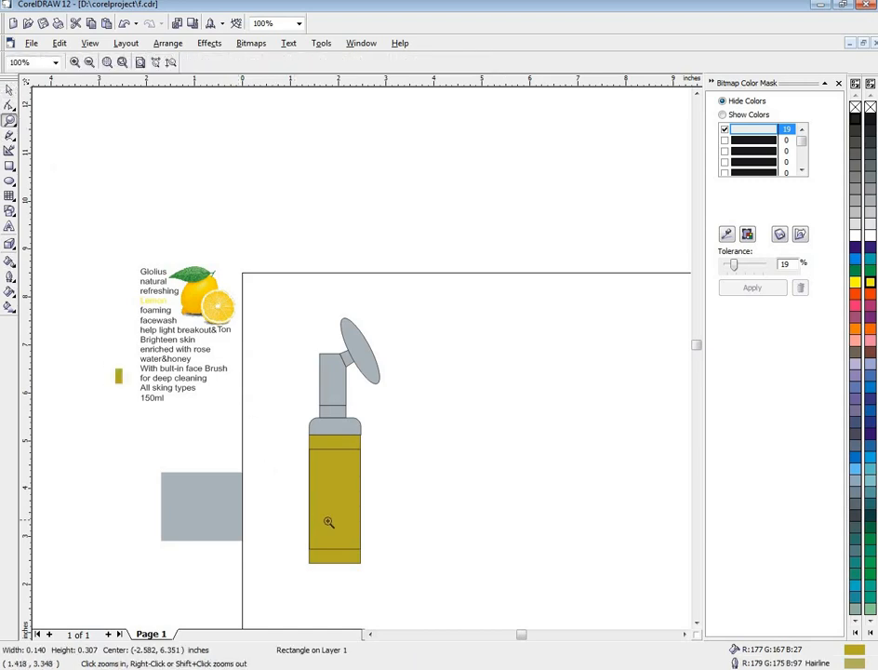
{"action": "left_click", "coordinate": [328, 521]}
{"action": "right_click", "coordinate": [349, 455]}
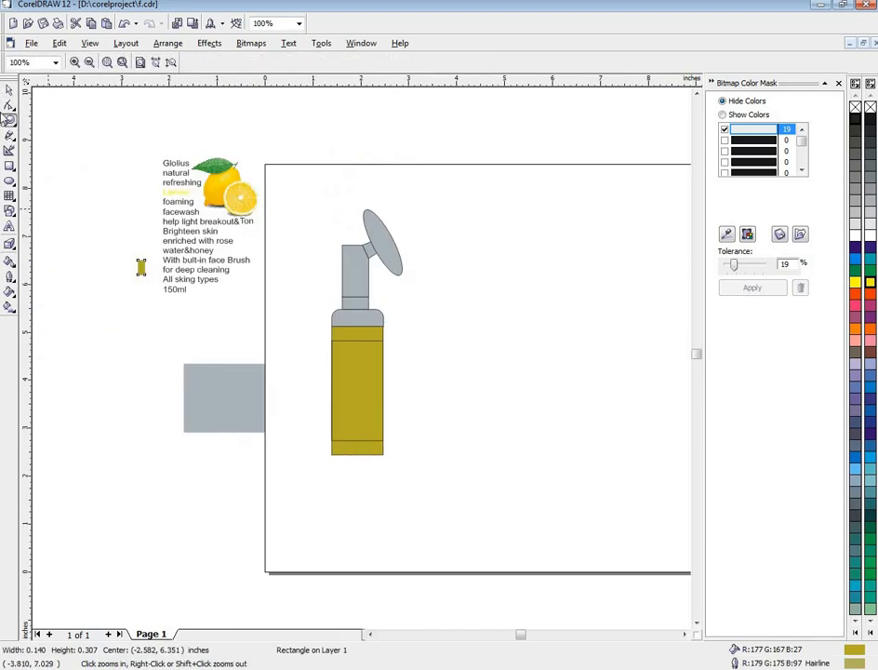
{"action": "left_click", "coordinate": [9, 91]}
{"action": "left_click", "coordinate": [368, 377]}
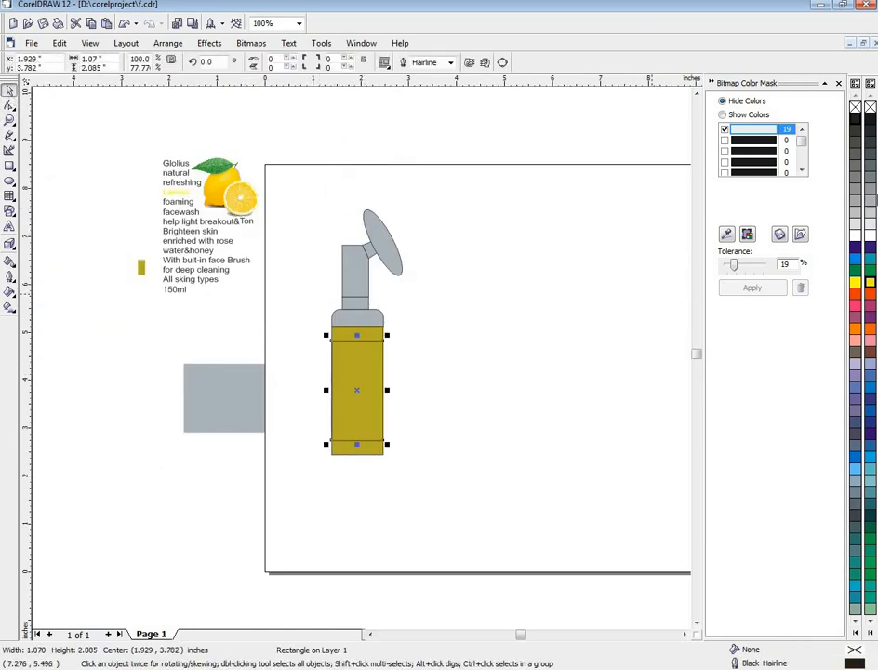
{"action": "left_click", "coordinate": [870, 235]}
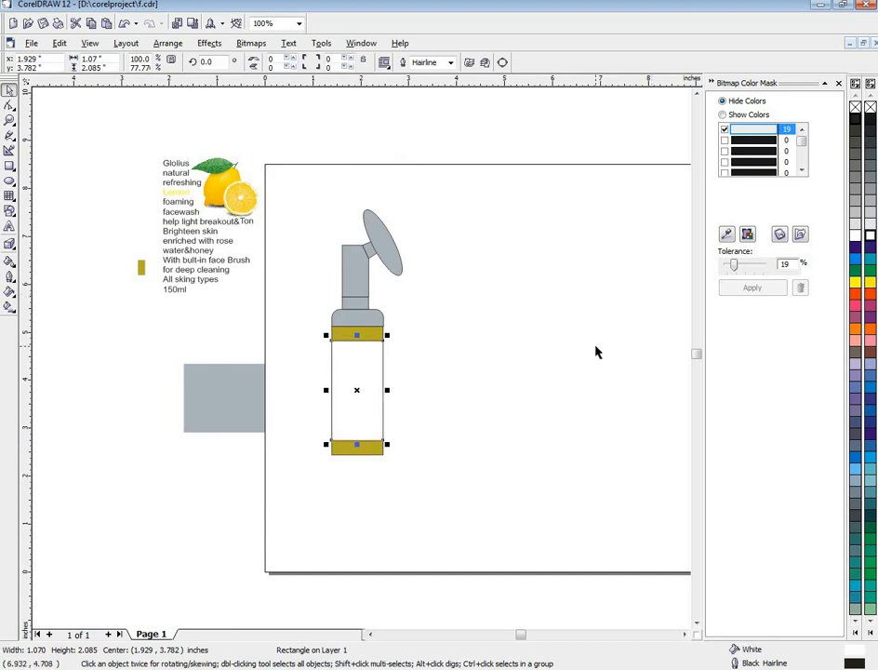
Set the font of the "Glolius" text line beside the lemon image to Forte
{"action": "scroll", "coordinate": [598, 345], "scroll_direction": "down", "scroll_amount": 5}
{"action": "scroll", "coordinate": [417, 289], "scroll_direction": "up", "scroll_amount": 3}
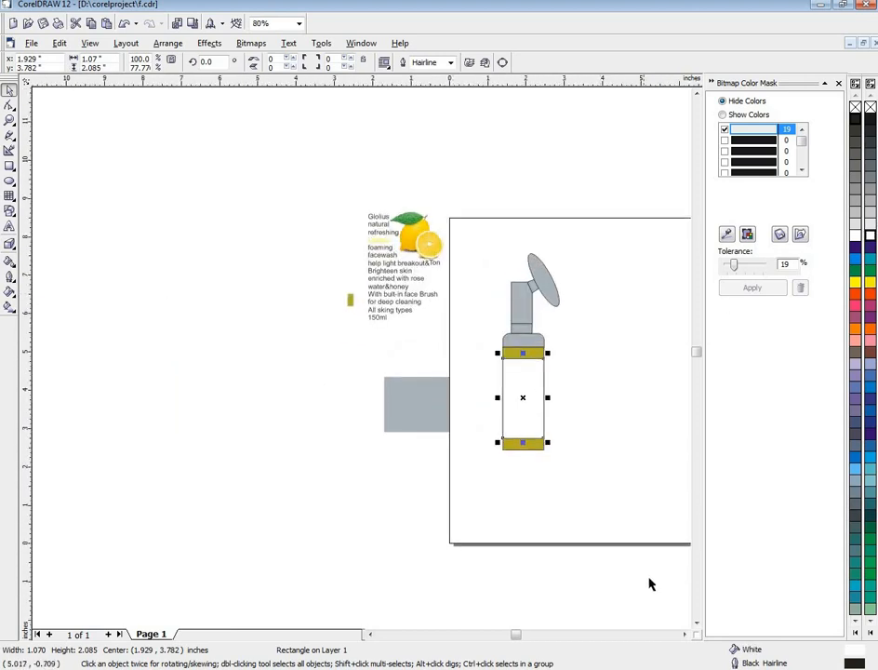
{"action": "left_click", "coordinate": [684, 634]}
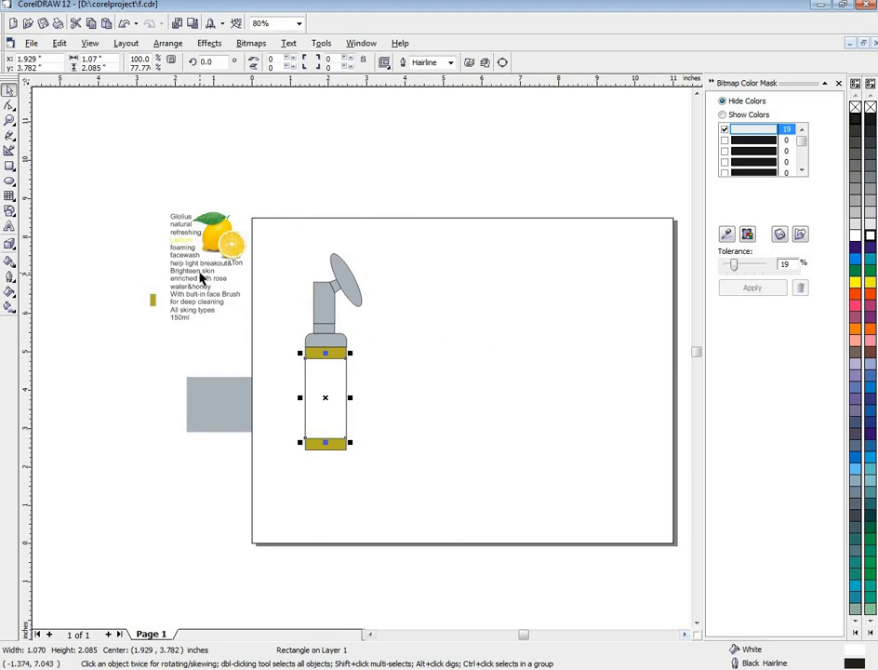
{"action": "scroll", "coordinate": [201, 278], "scroll_direction": "up", "scroll_amount": 1}
{"action": "scroll", "coordinate": [201, 277], "scroll_direction": "up", "scroll_amount": 1}
{"action": "left_click", "coordinate": [201, 277]}
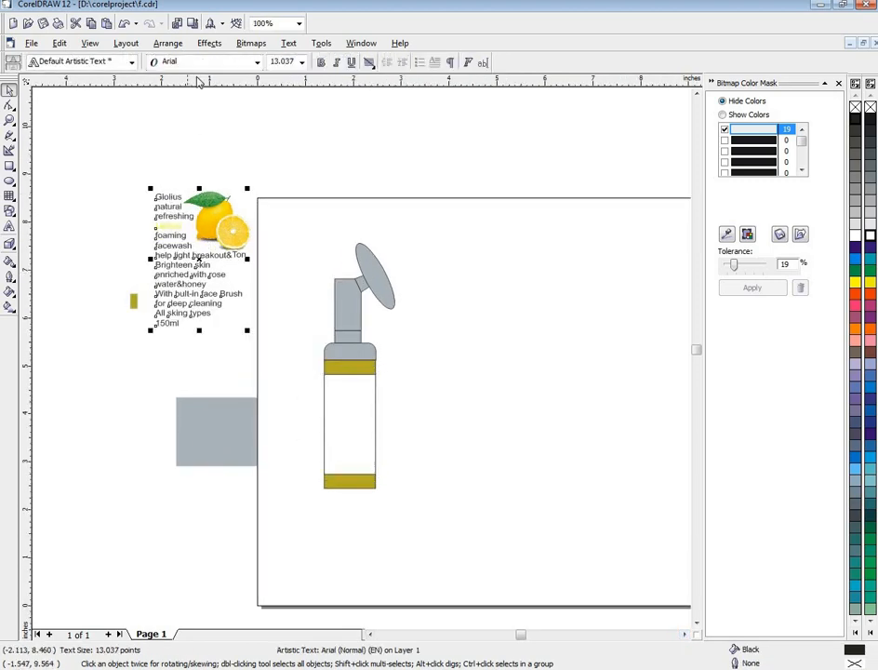
{"action": "left_click", "coordinate": [171, 44]}
{"action": "left_click", "coordinate": [206, 177]}
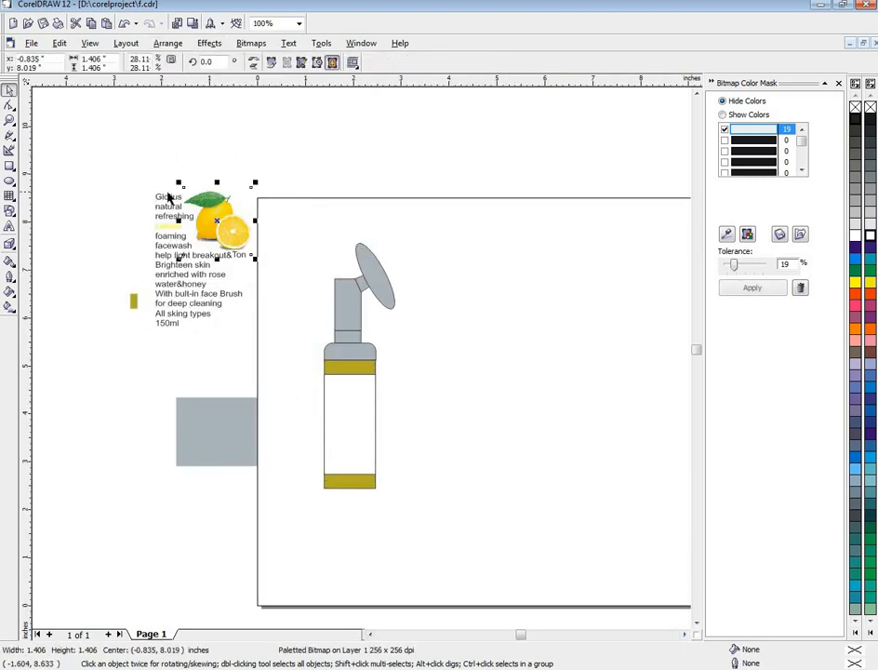
{"action": "left_click_drag", "start_coordinate": [146, 194], "coordinate": [188, 208]}
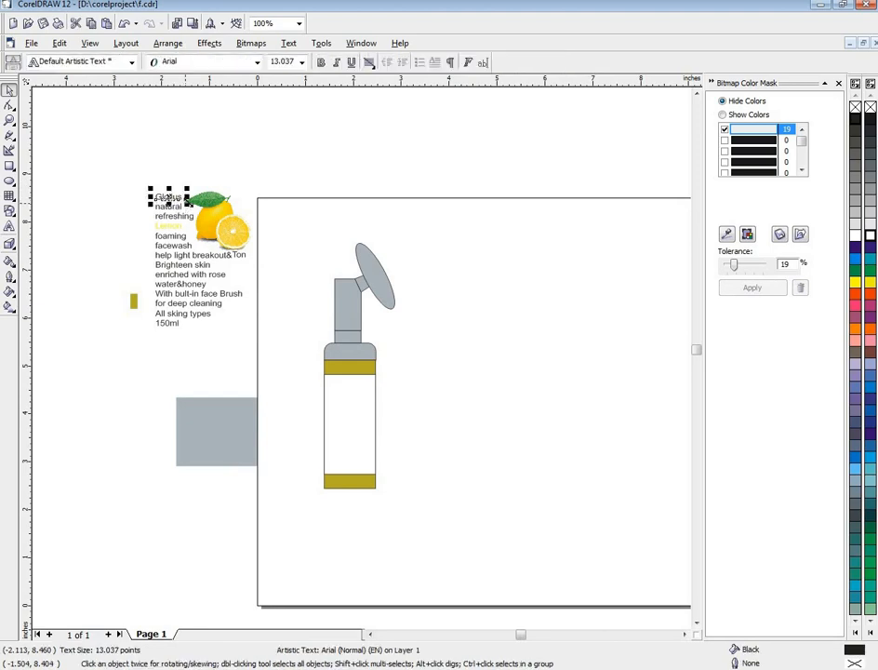
{"action": "left_click", "coordinate": [257, 63]}
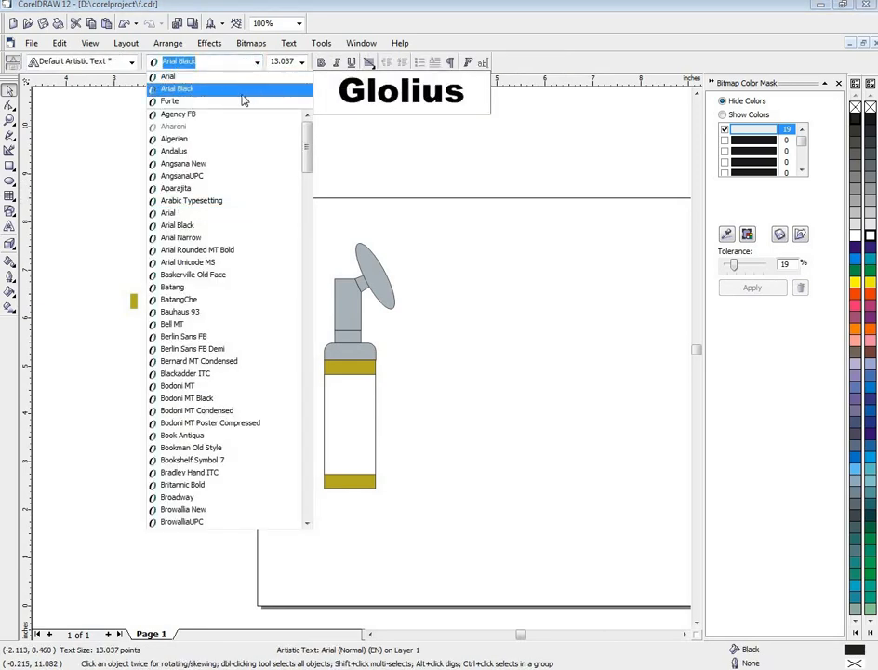
{"action": "left_click", "coordinate": [242, 101]}
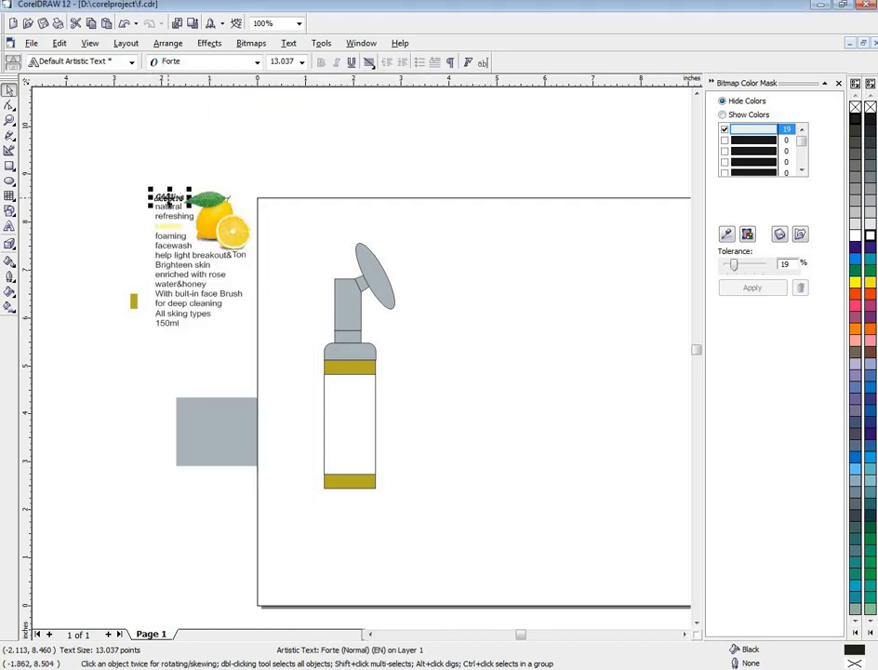
Place the "Glolius" text near the top of the bottle's white label and bring it to the front
{"action": "left_click_drag", "start_coordinate": [169, 197], "coordinate": [350, 388]}
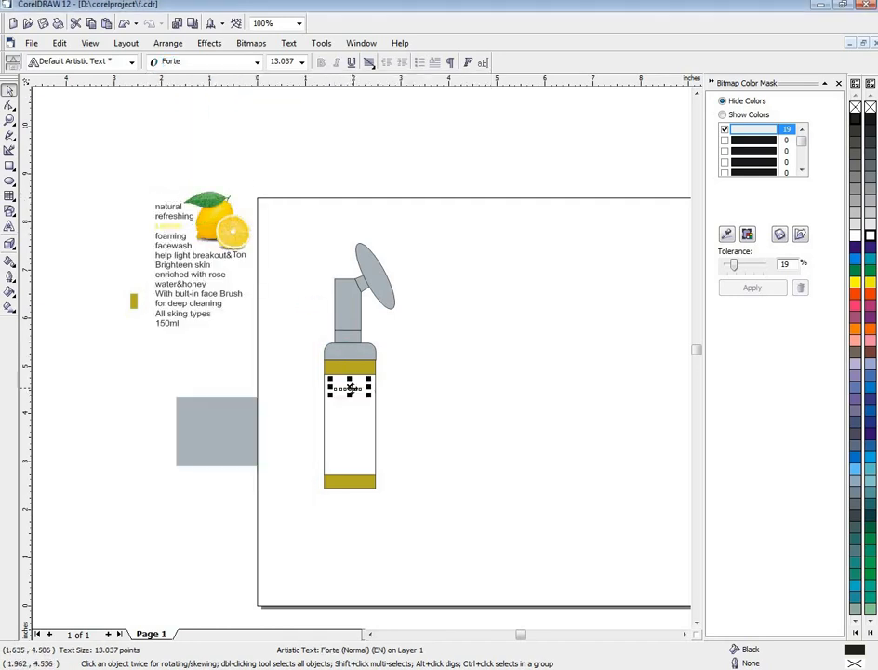
{"action": "right_click", "coordinate": [351, 388]}
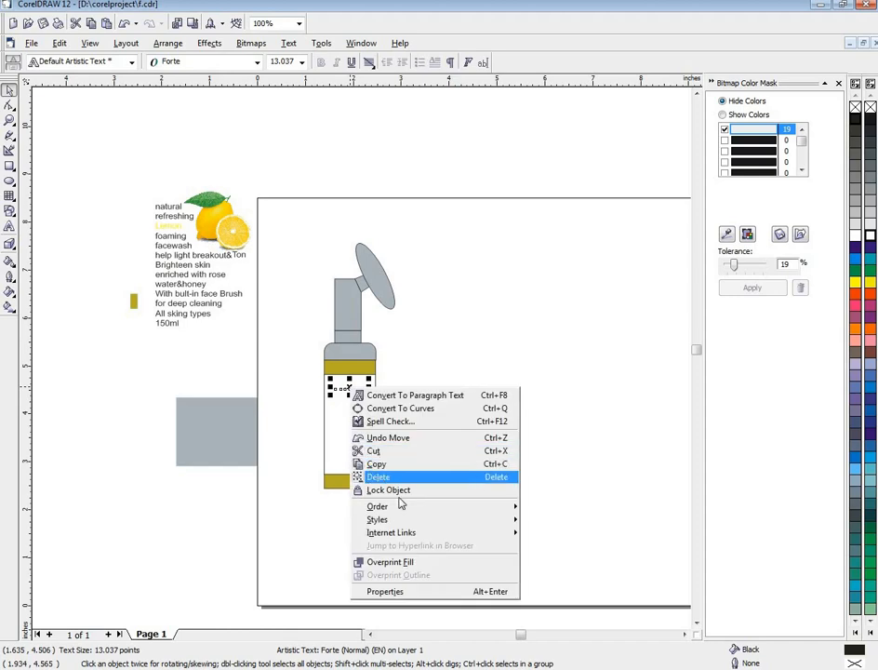
{"action": "mouse_move", "coordinate": [517, 506]}
{"action": "left_click", "coordinate": [595, 506]}
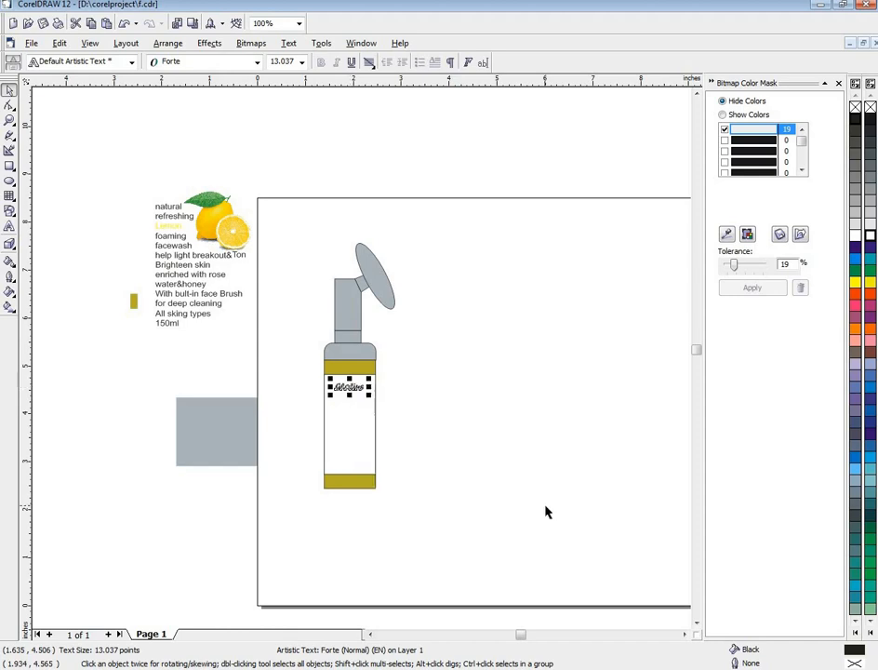
Bring the remaining label text lines and the lemon image to the front, leaving out the olive swatch
{"action": "left_click_drag", "start_coordinate": [129, 162], "coordinate": [257, 330]}
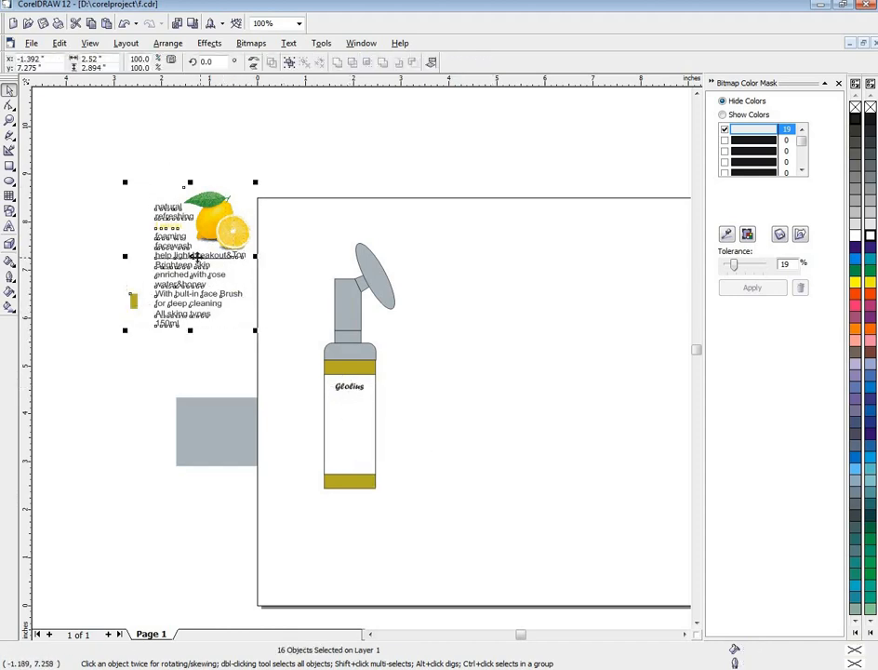
{"action": "right_click", "coordinate": [198, 267]}
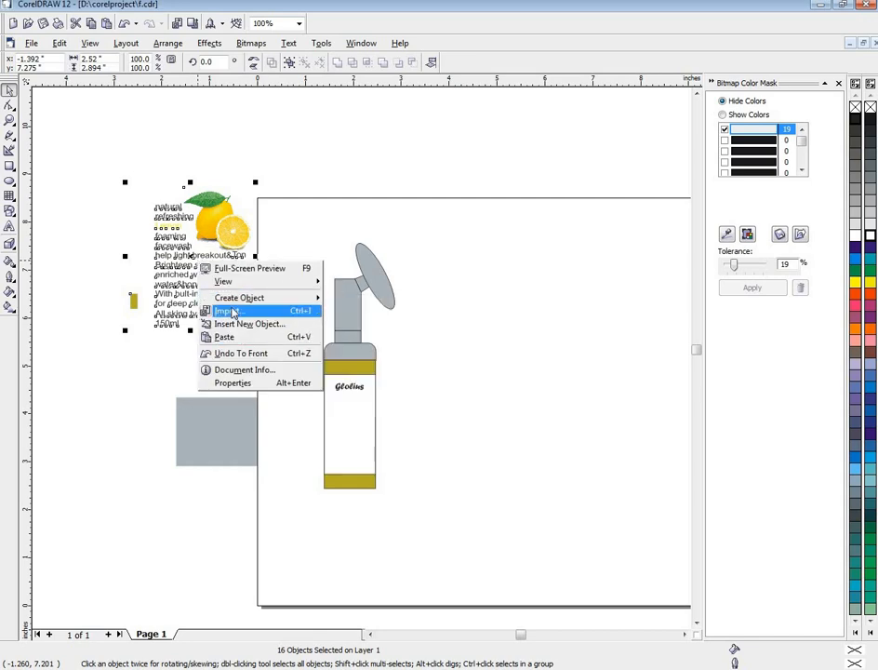
{"action": "left_click", "coordinate": [178, 205]}
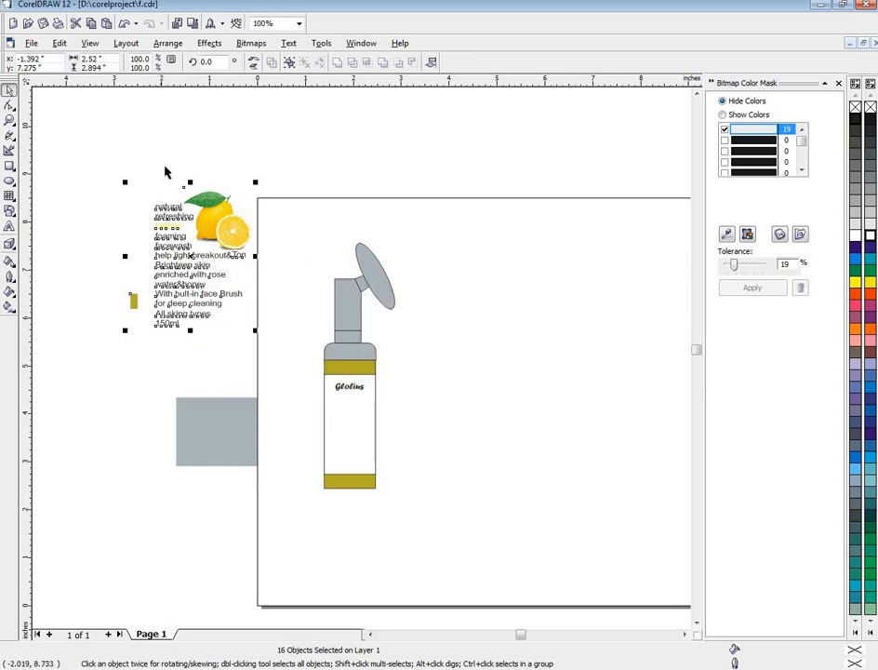
{"action": "left_click", "coordinate": [137, 177]}
{"action": "left_click_drag", "start_coordinate": [151, 177], "coordinate": [255, 353]}
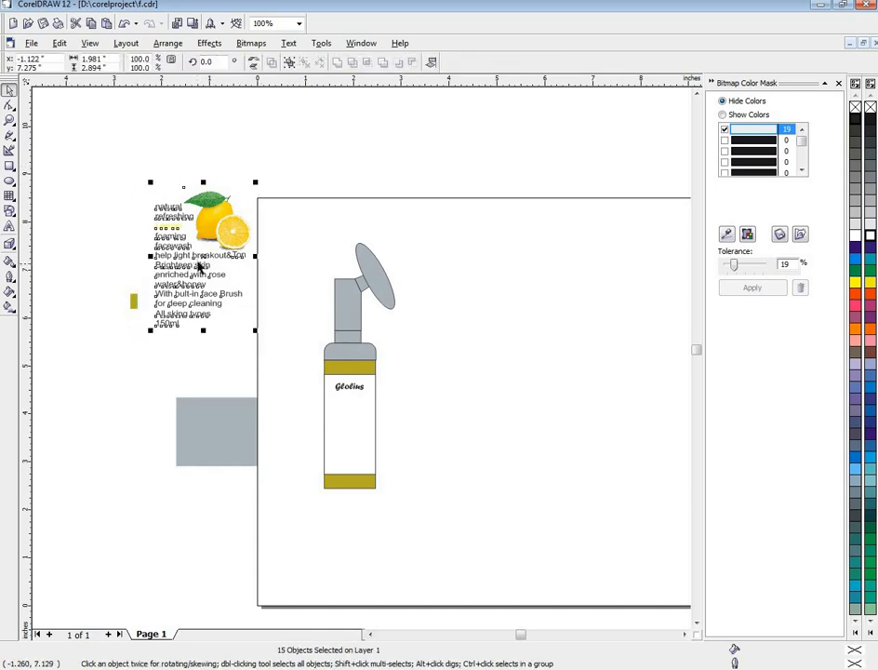
{"action": "right_click", "coordinate": [200, 256]}
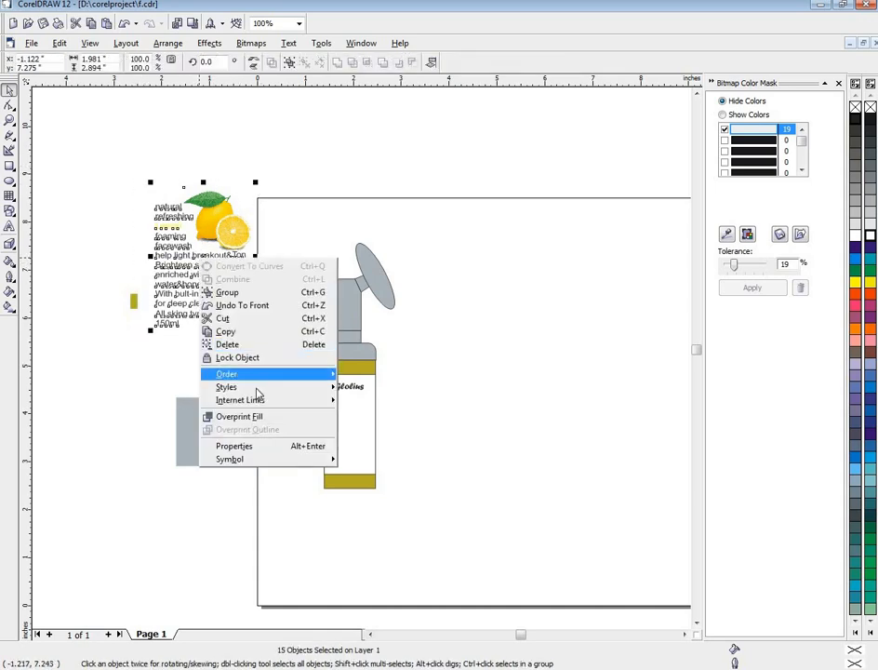
{"action": "mouse_move", "coordinate": [274, 375]}
{"action": "left_click", "coordinate": [367, 377]}
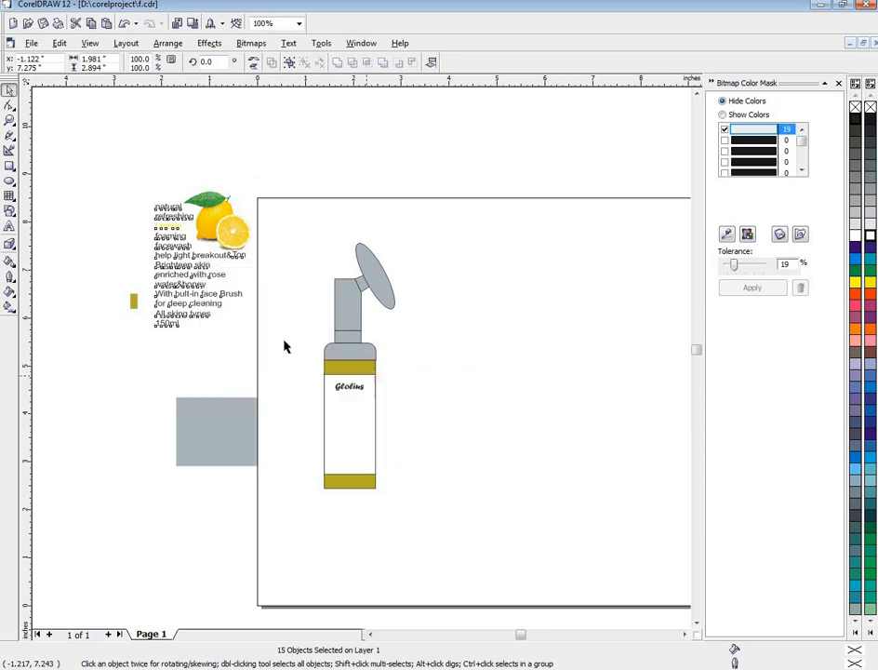
{"action": "key", "text": "Escape"}
Move the "natural", "refreshing" and "Lemon" lines onto the bottle's label directly beneath "Glolius"
{"action": "left_click_drag", "start_coordinate": [173, 207], "coordinate": [200, 226]}
{"action": "left_click", "coordinate": [242, 174]}
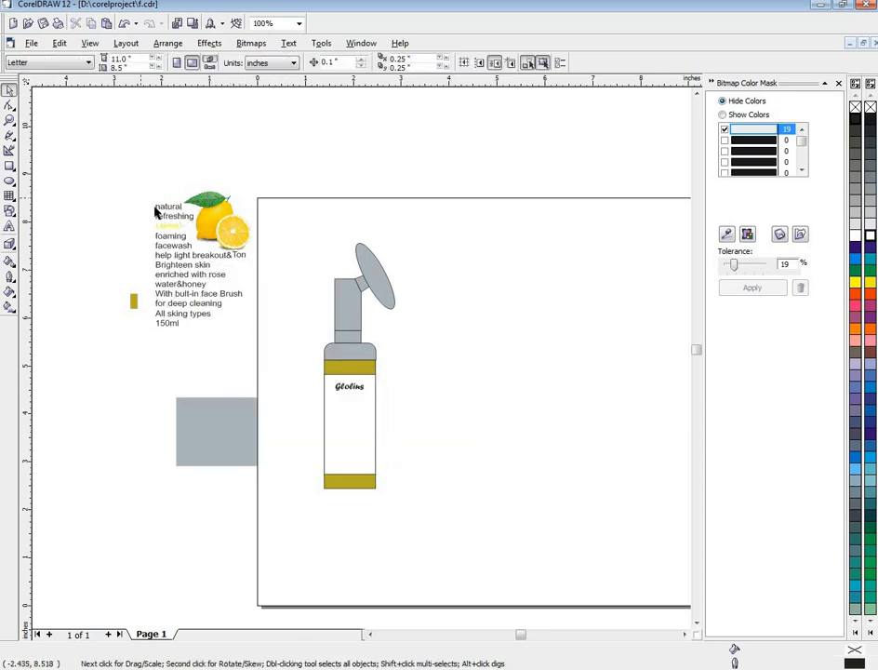
{"action": "scroll", "coordinate": [169, 221], "scroll_direction": "up", "scroll_amount": 2}
{"action": "scroll", "coordinate": [168, 221], "scroll_direction": "down", "scroll_amount": 1}
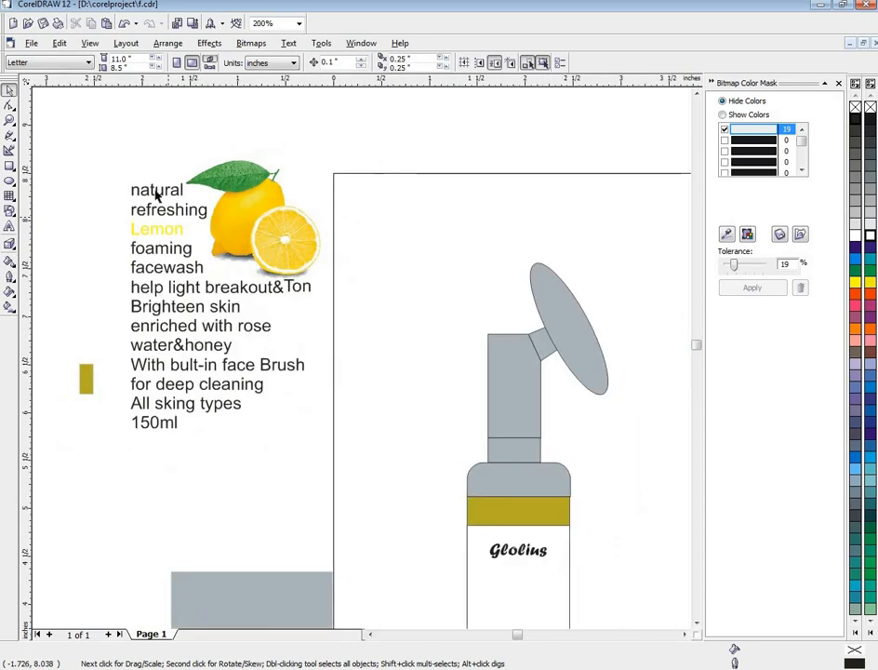
{"action": "left_click_drag", "start_coordinate": [117, 171], "coordinate": [225, 219]}
{"action": "left_click_drag", "start_coordinate": [119, 150], "coordinate": [210, 238]}
{"action": "left_click_drag", "start_coordinate": [170, 210], "coordinate": [526, 590]}
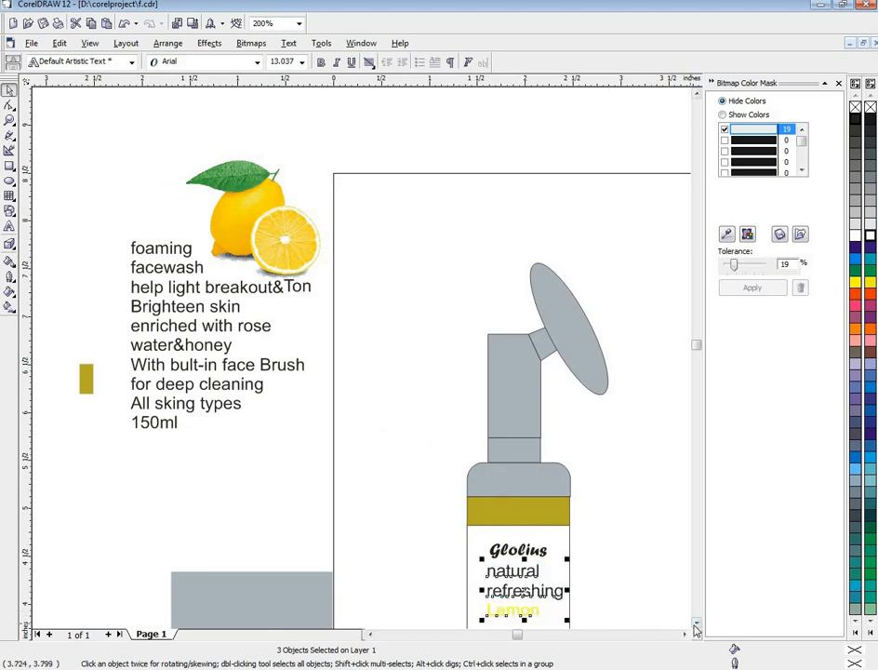
Scale the "natural refreshing Lemon" lines down to about 8.9 pt and nudge them into place under "Glolius"
{"action": "scroll", "coordinate": [620, 541], "scroll_direction": "down", "scroll_amount": 2}
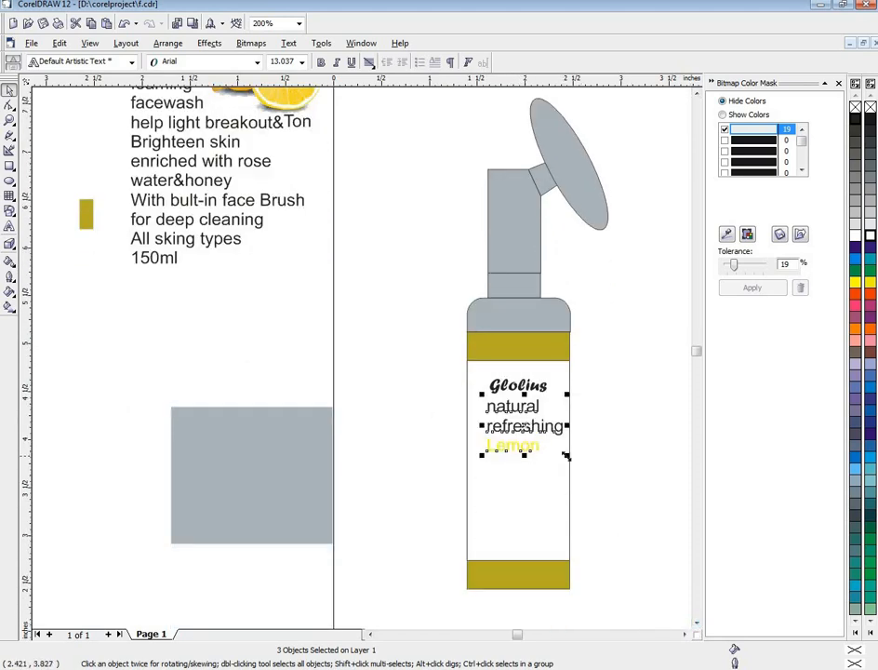
{"action": "left_click_drag", "start_coordinate": [566, 455], "coordinate": [528, 435]}
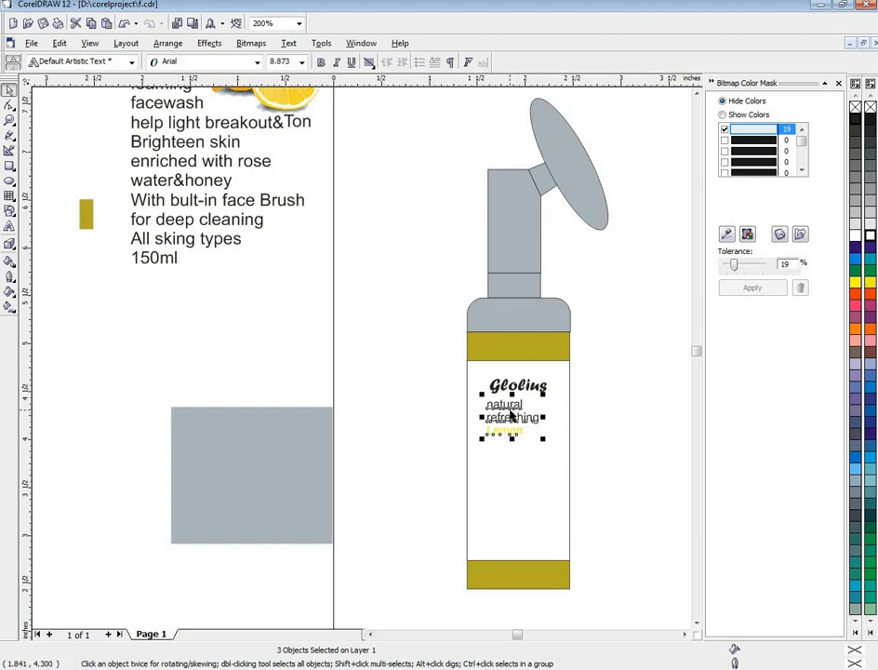
{"action": "left_click", "coordinate": [511, 418]}
{"action": "left_click", "coordinate": [512, 421]}
{"action": "left_click_drag", "start_coordinate": [512, 416], "coordinate": [514, 419]}
{"action": "left_click", "coordinate": [300, 277]}
Lower the remaining text clear of the lemon image and move the lines from "foaming" to "for deep cleaning" over the bottle's label
{"action": "scroll", "coordinate": [303, 278], "scroll_direction": "down", "scroll_amount": 1}
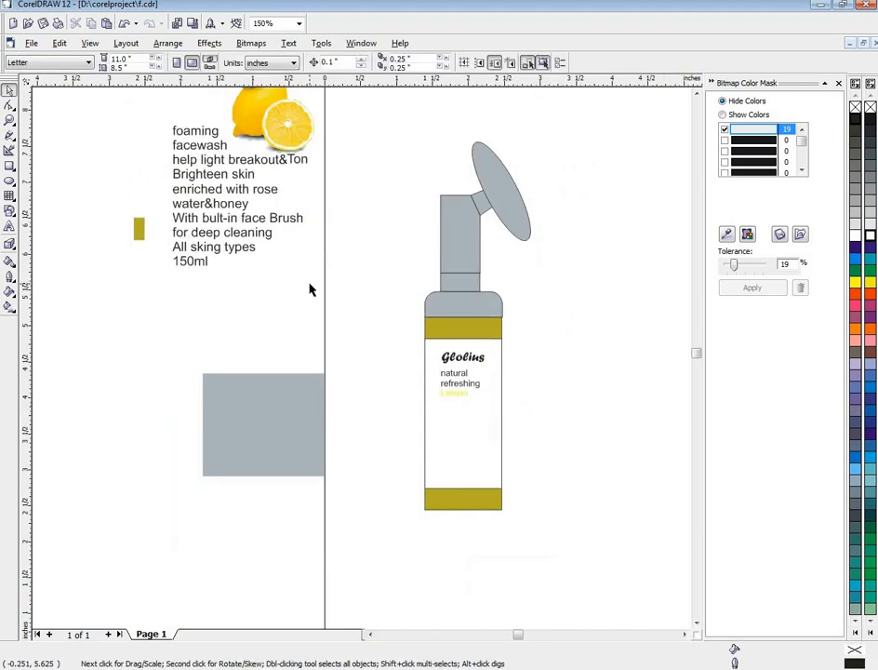
{"action": "left_click_drag", "start_coordinate": [141, 118], "coordinate": [315, 275]}
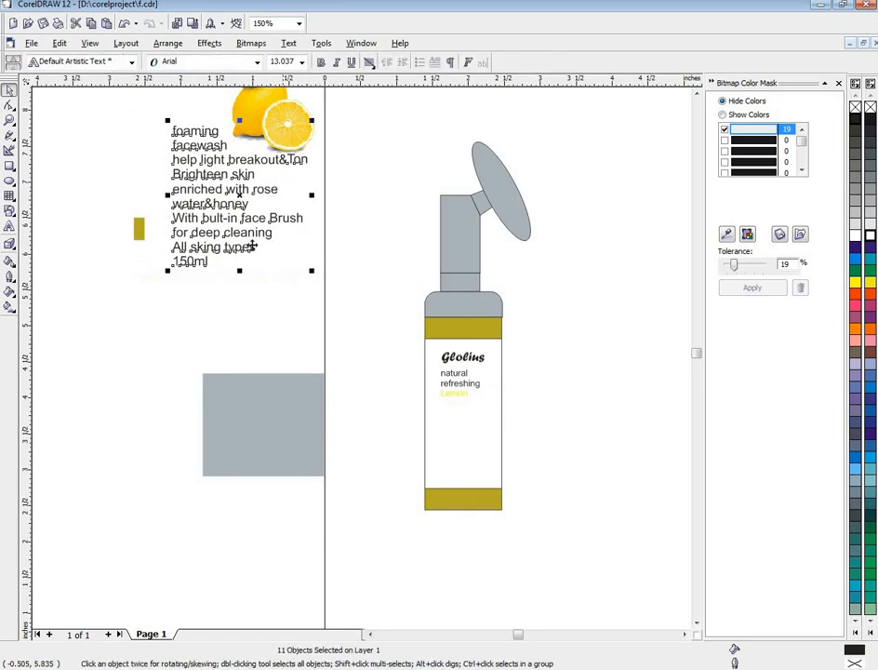
{"action": "left_click_drag", "start_coordinate": [238, 194], "coordinate": [257, 284]}
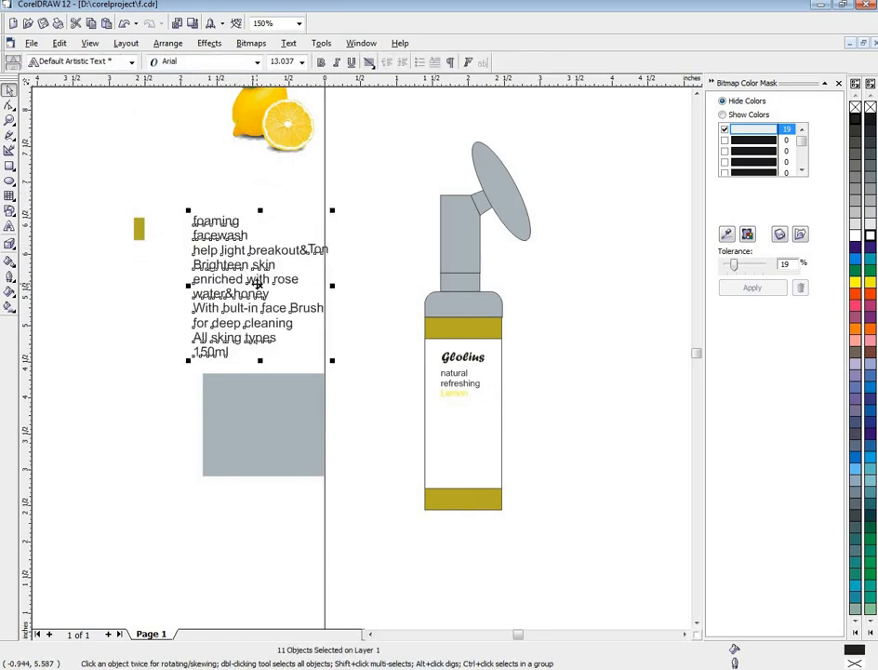
{"action": "left_click_drag", "start_coordinate": [158, 181], "coordinate": [319, 332]}
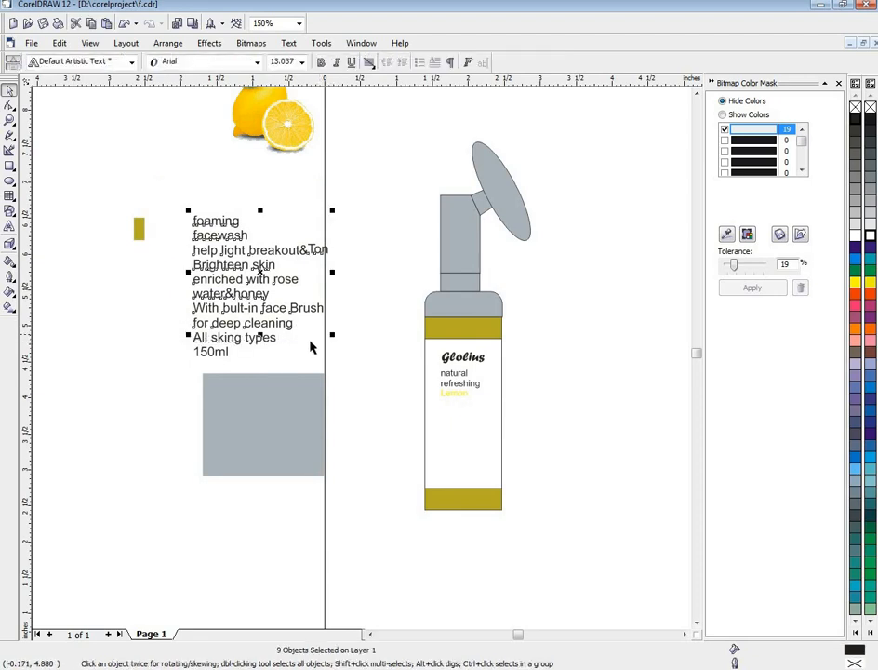
{"action": "left_click", "coordinate": [222, 245]}
{"action": "left_click_drag", "start_coordinate": [262, 270], "coordinate": [356, 333]}
{"action": "left_click_drag", "start_coordinate": [260, 270], "coordinate": [462, 428]}
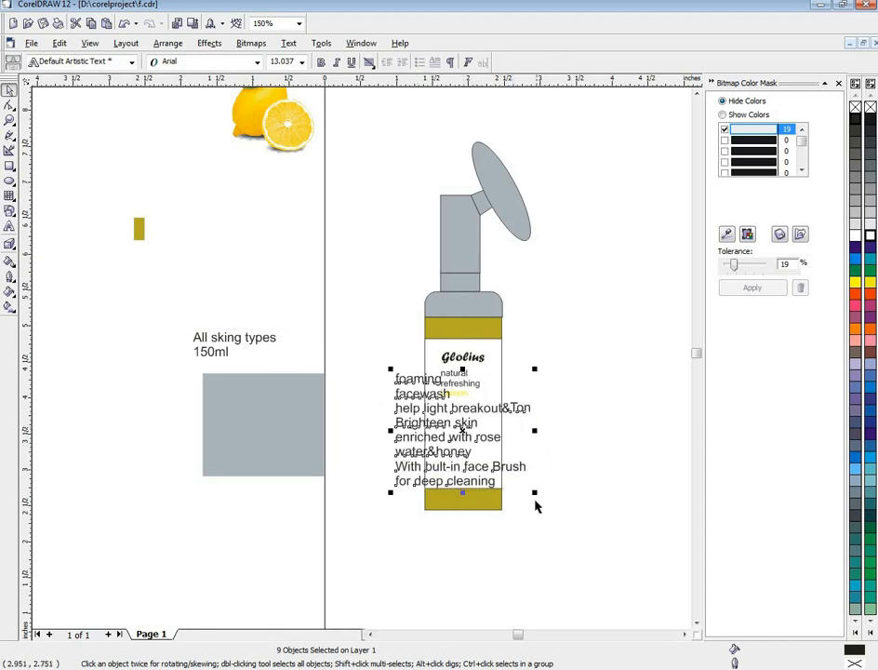
Shrink the "foaming" to "for deep cleaning" lines to about 7.7 pt, narrow them and fit them on the label beneath "Lemon"
{"action": "left_click_drag", "start_coordinate": [537, 495], "coordinate": [480, 446]}
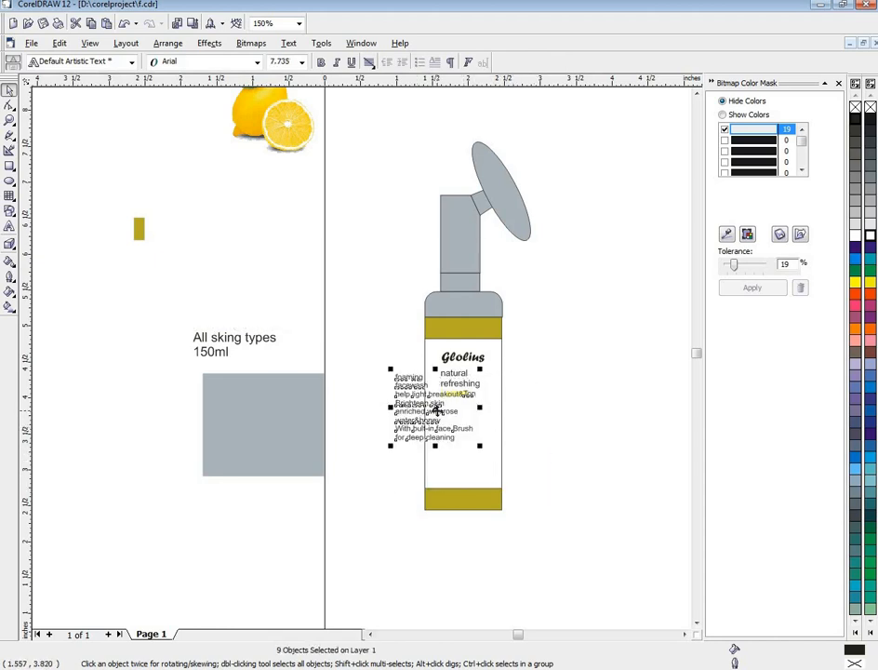
{"action": "left_click_drag", "start_coordinate": [437, 410], "coordinate": [462, 441]}
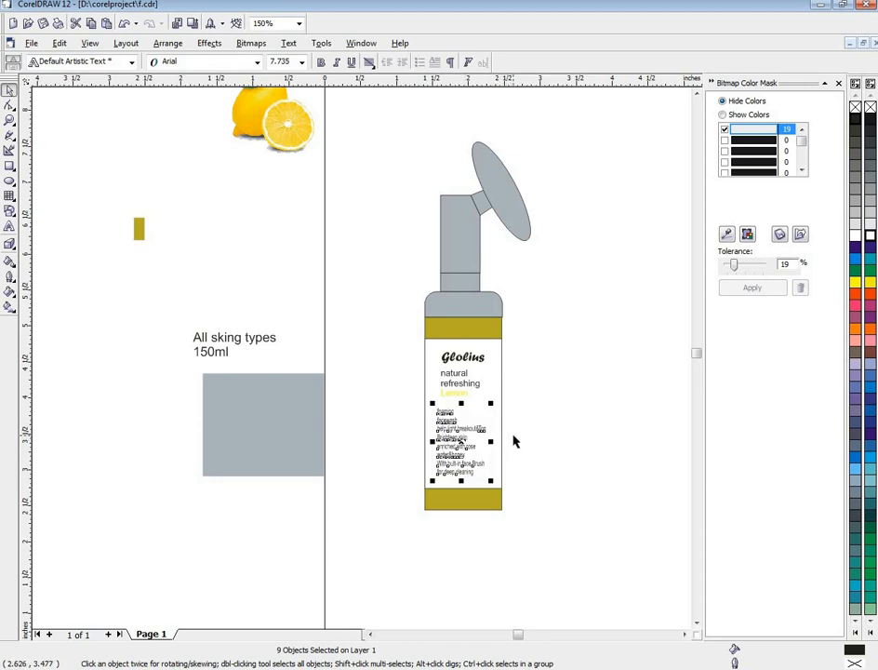
{"action": "left_click", "coordinate": [353, 409]}
Copy all the text on the bottle's label to the empty area above "All sking types"
{"action": "left_click_drag", "start_coordinate": [392, 337], "coordinate": [512, 478]}
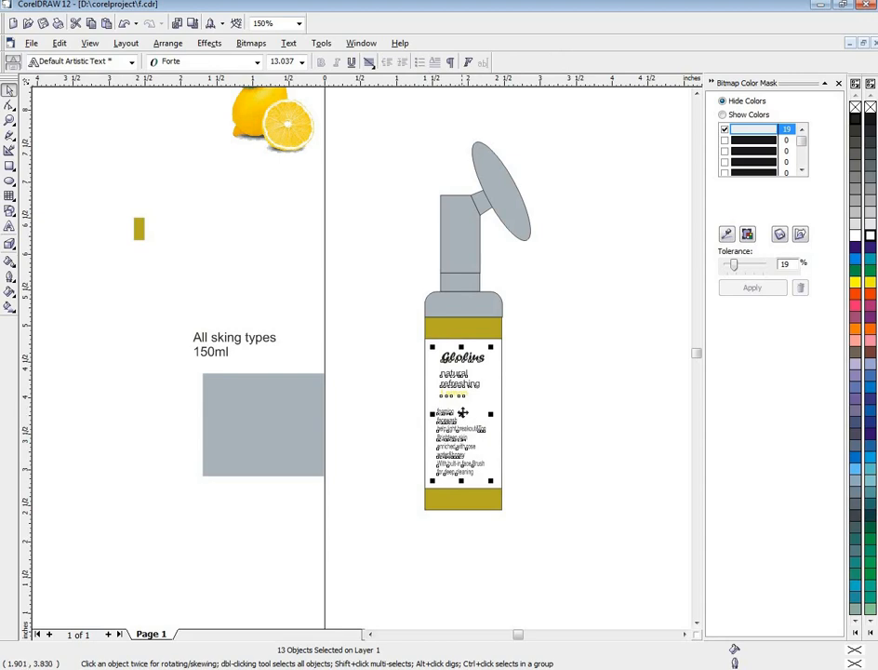
{"action": "left_click_drag", "start_coordinate": [462, 412], "coordinate": [313, 337]}
{"action": "mouse_move", "coordinate": [225, 265]}
{"action": "left_mouse_down"}
{"action": "mouse_move", "coordinate": [210, 249]}
{"action": "mouse_move", "coordinate": [223, 264]}
{"action": "left_mouse_up"}
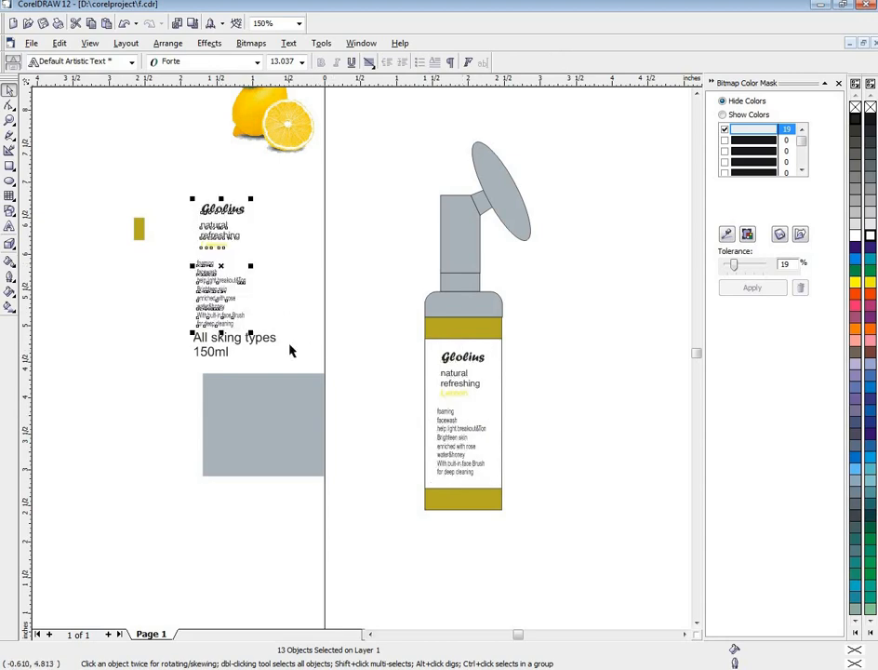
Shift all the loose text, from "Glolius" to "150ml", slightly up and to the left as one block
{"action": "left_click", "coordinate": [134, 164]}
{"action": "left_click_drag", "start_coordinate": [283, 351], "coordinate": [287, 357]}
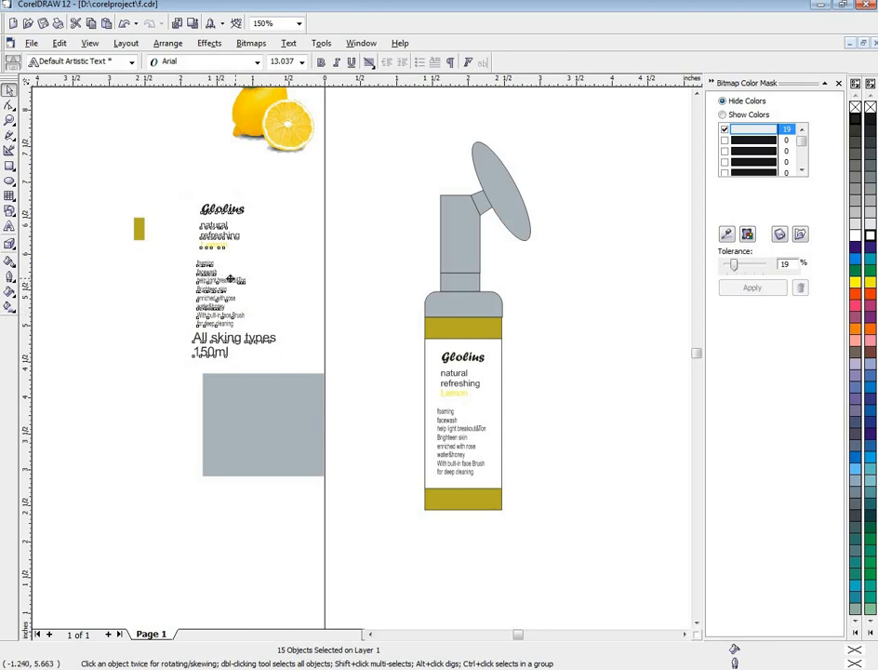
{"action": "left_click_drag", "start_coordinate": [237, 276], "coordinate": [223, 272]}
Draw an upright rectangle about 2.2 in wide and 5.15 in high on the page beside the bottle's brush side
{"action": "scroll", "coordinate": [680, 632], "scroll_direction": "right", "scroll_amount": 3}
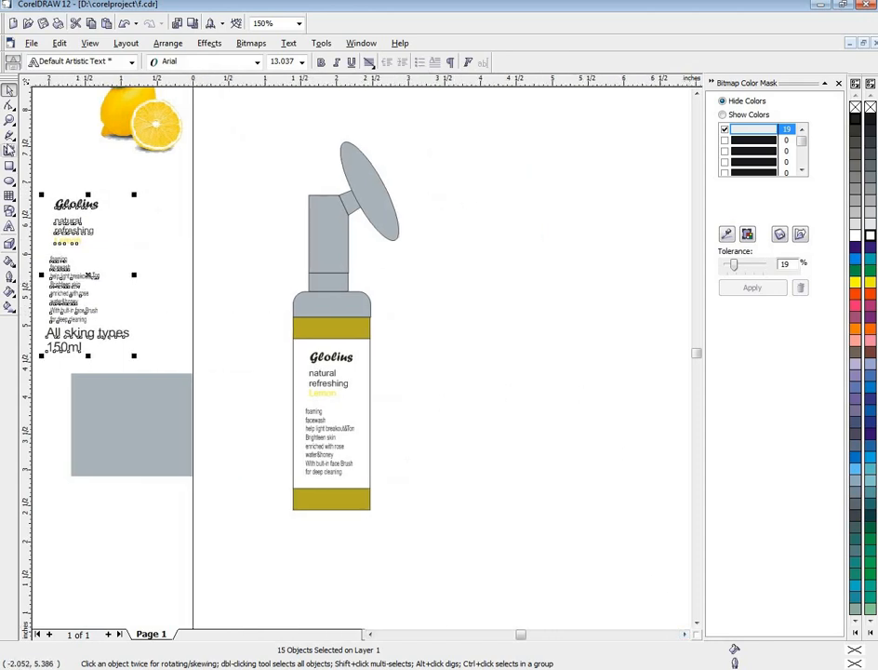
{"action": "left_click", "coordinate": [9, 165]}
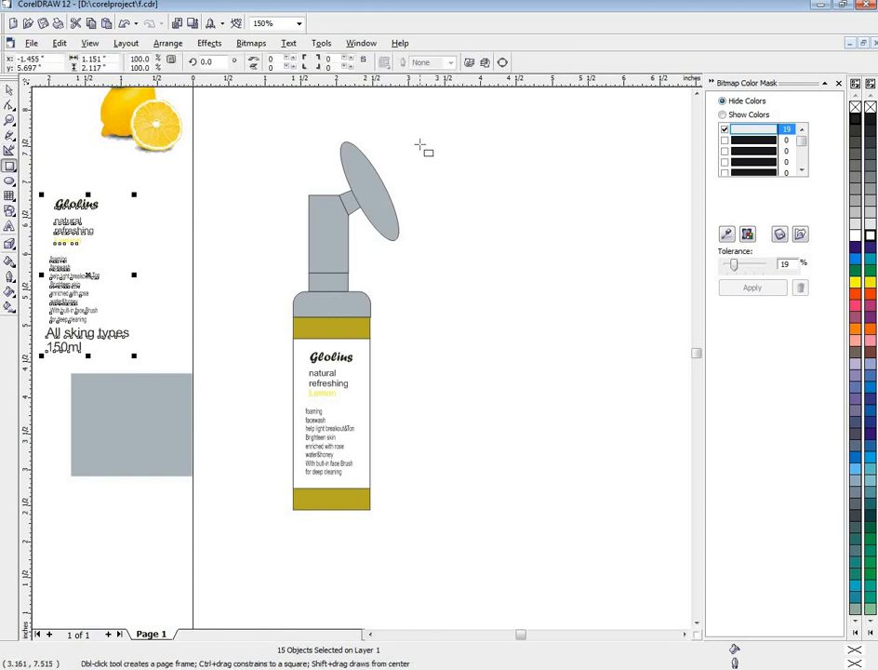
{"action": "mouse_move", "coordinate": [425, 143]}
{"action": "left_mouse_down"}
{"action": "mouse_move", "coordinate": [546, 379]}
{"action": "mouse_move", "coordinate": [574, 516]}
{"action": "left_mouse_up"}
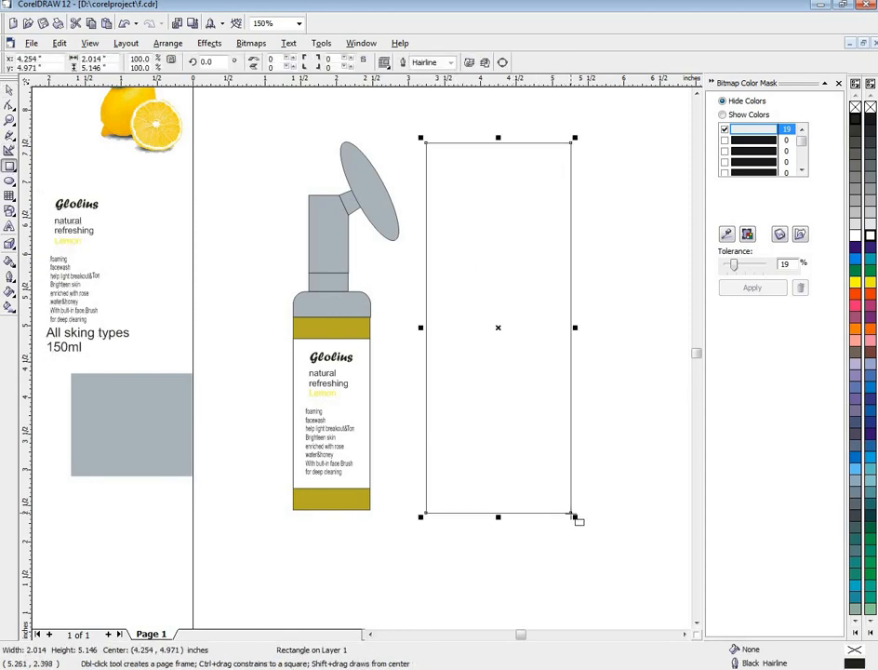
{"action": "left_click_drag", "start_coordinate": [574, 328], "coordinate": [588, 327]}
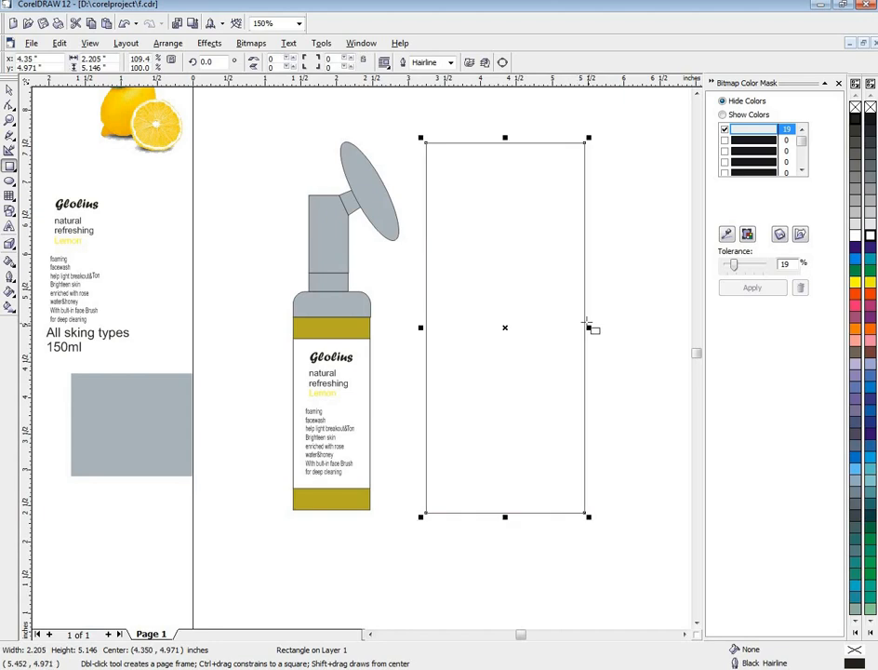
Extrude the rectangle into an open perspective box with its depth receding up and to the right
{"action": "left_click", "coordinate": [9, 244]}
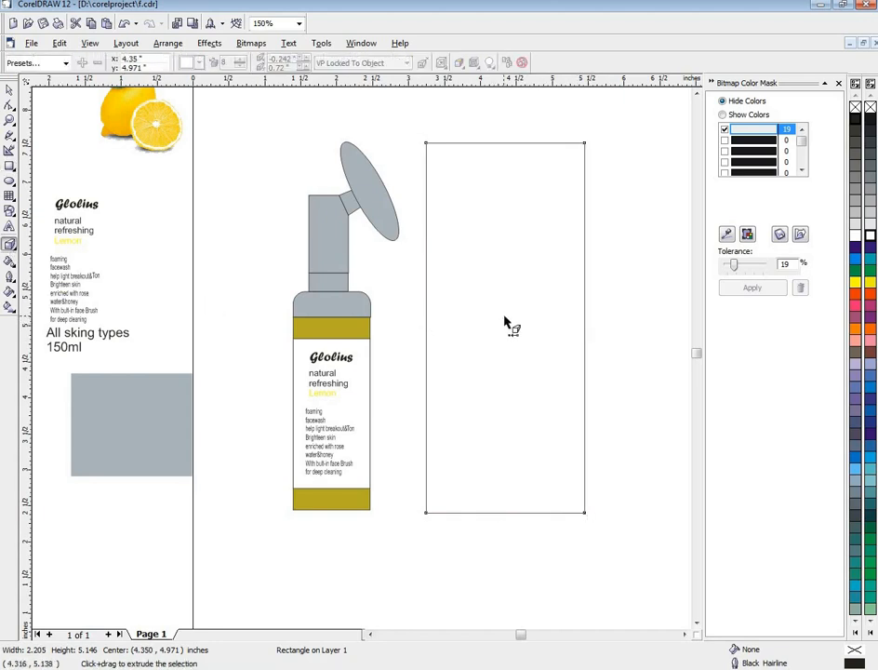
{"action": "left_click_drag", "start_coordinate": [584, 327], "coordinate": [518, 333]}
{"action": "left_click", "coordinate": [510, 331]}
{"action": "left_click_drag", "start_coordinate": [581, 333], "coordinate": [533, 337]}
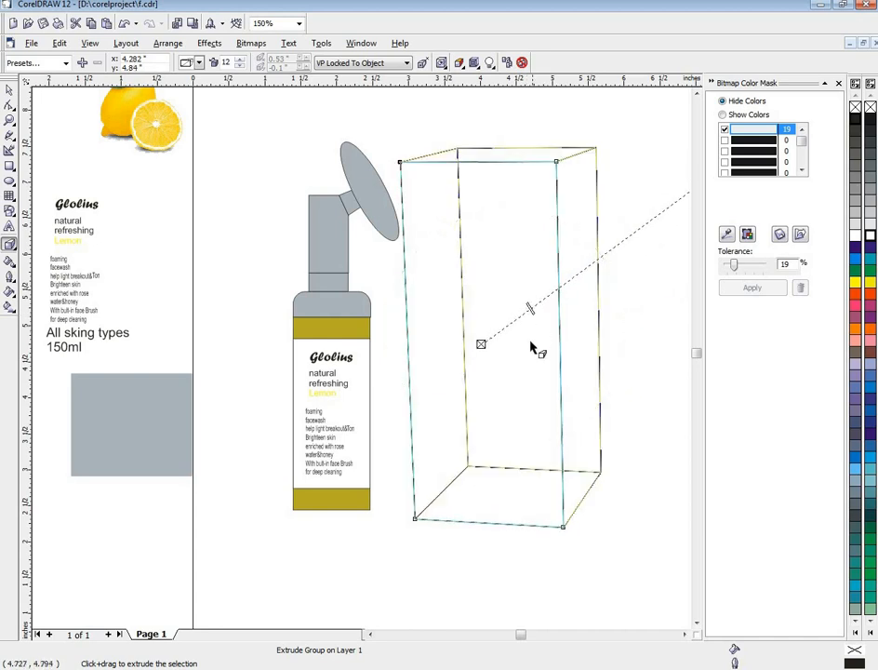
Rotate the extruded box in 3D until its front edges stand nearly upright and narrow it to about 2.46 in
{"action": "left_click", "coordinate": [527, 318]}
{"action": "left_click_drag", "start_coordinate": [423, 471], "coordinate": [418, 515]}
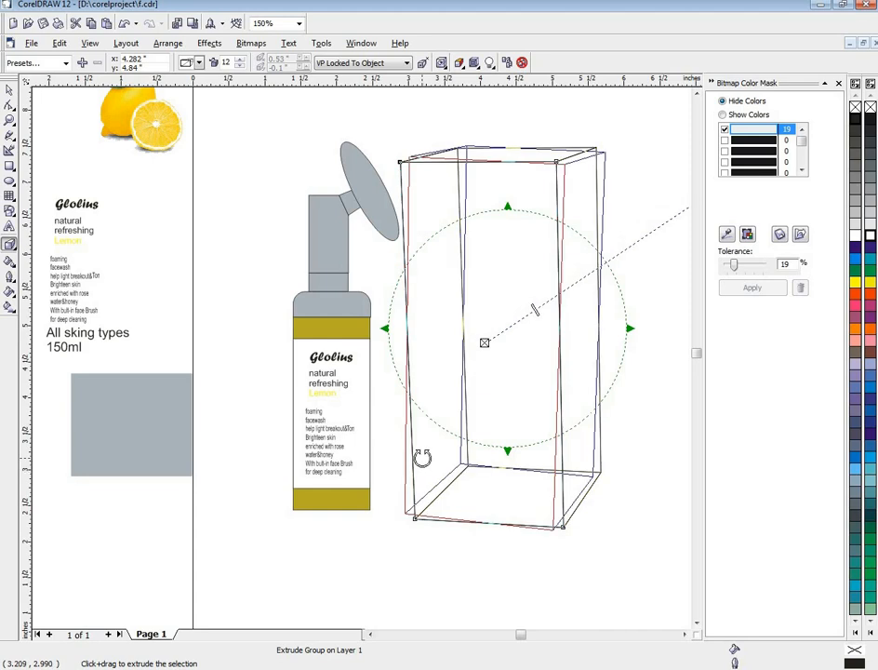
{"action": "left_click_drag", "start_coordinate": [432, 161], "coordinate": [420, 163]}
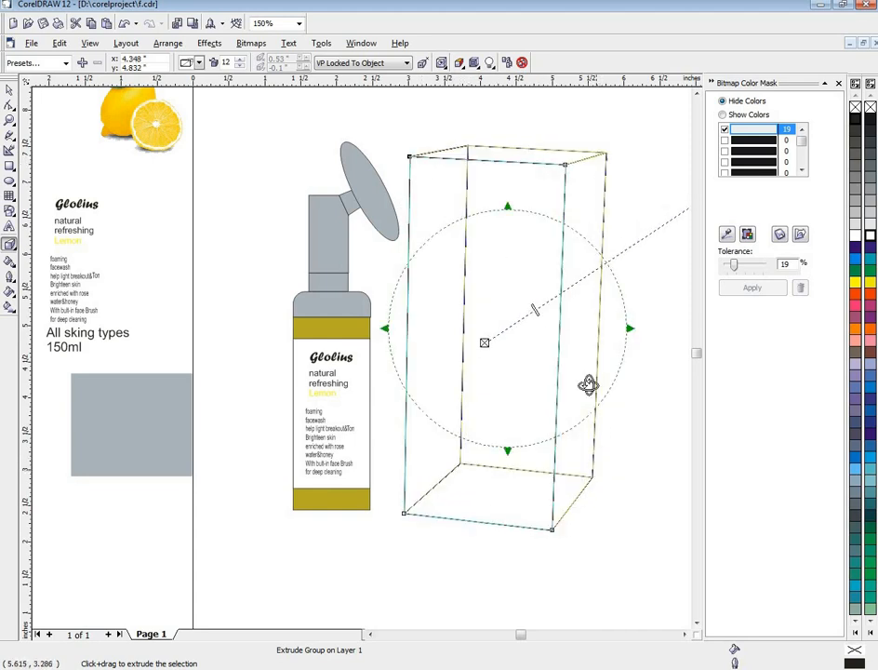
{"action": "mouse_move", "coordinate": [598, 165]}
{"action": "left_mouse_down"}
{"action": "mouse_move", "coordinate": [591, 158]}
{"action": "mouse_move", "coordinate": [593, 166]}
{"action": "left_mouse_up"}
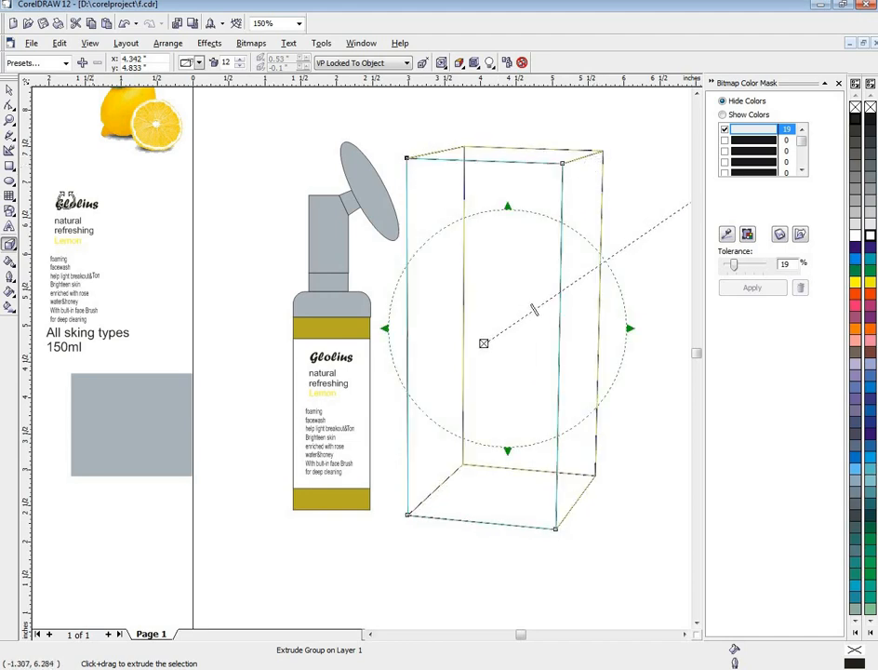
{"action": "left_click", "coordinate": [10, 89]}
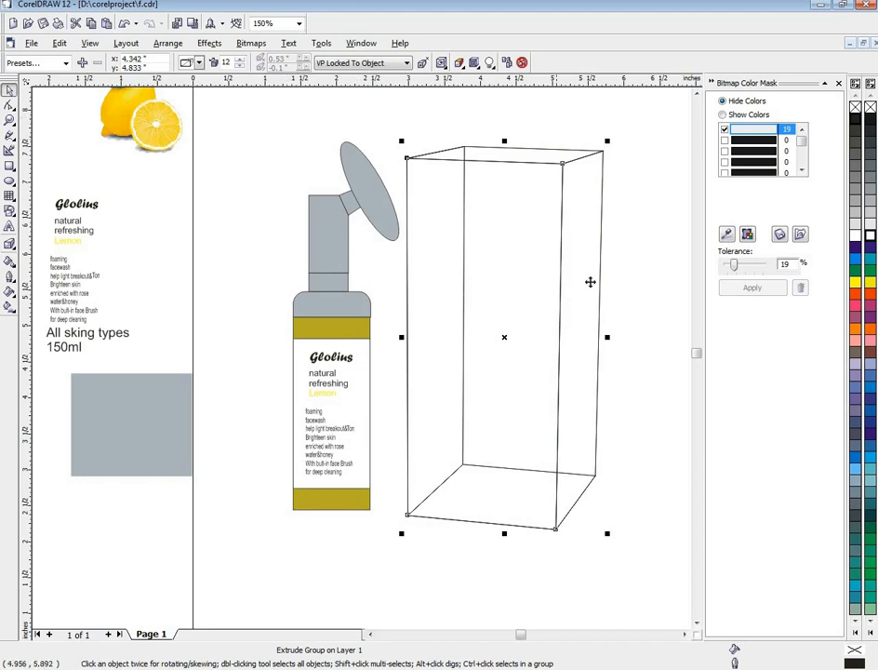
{"action": "left_click_drag", "start_coordinate": [608, 338], "coordinate": [586, 336]}
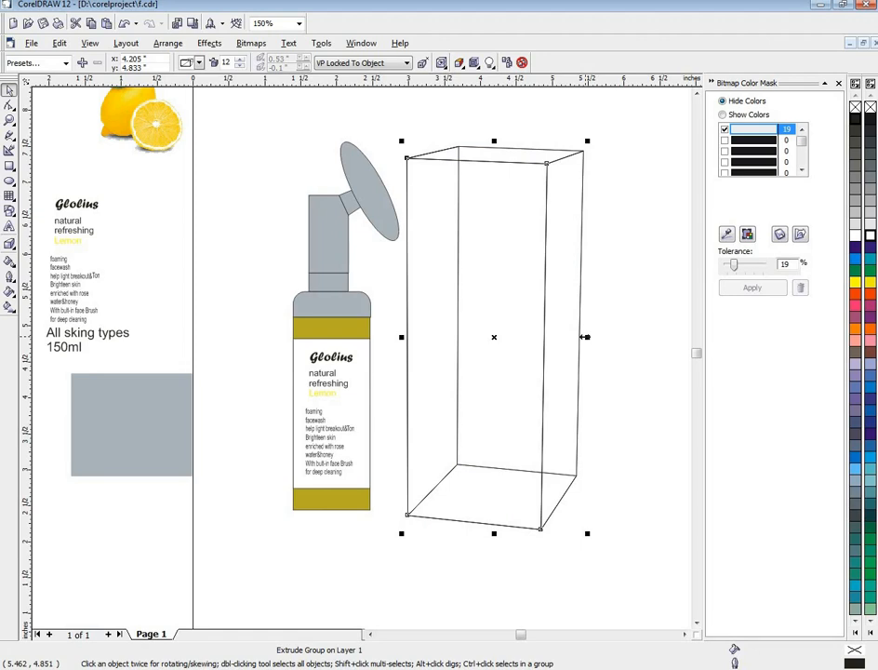
Break the extrude group apart and fill the box's front face with white
{"action": "left_click", "coordinate": [162, 44]}
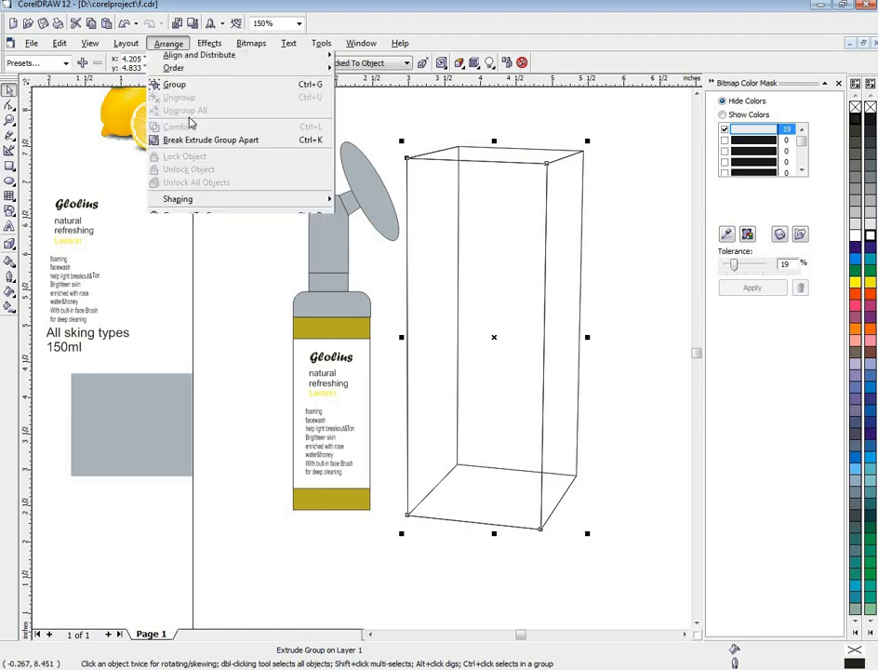
{"action": "left_click", "coordinate": [193, 174]}
{"action": "left_click", "coordinate": [547, 201]}
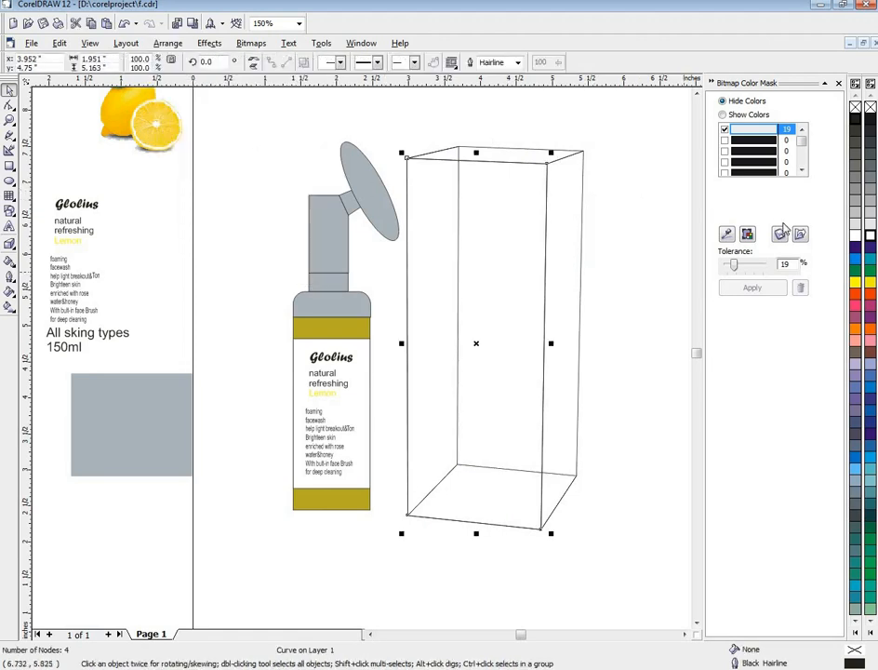
{"action": "left_click", "coordinate": [863, 236]}
Fill the group of the box's remaining faces with a custom linear fountain fill, yellow-orange at both 0% and 100%
{"action": "left_click", "coordinate": [554, 279]}
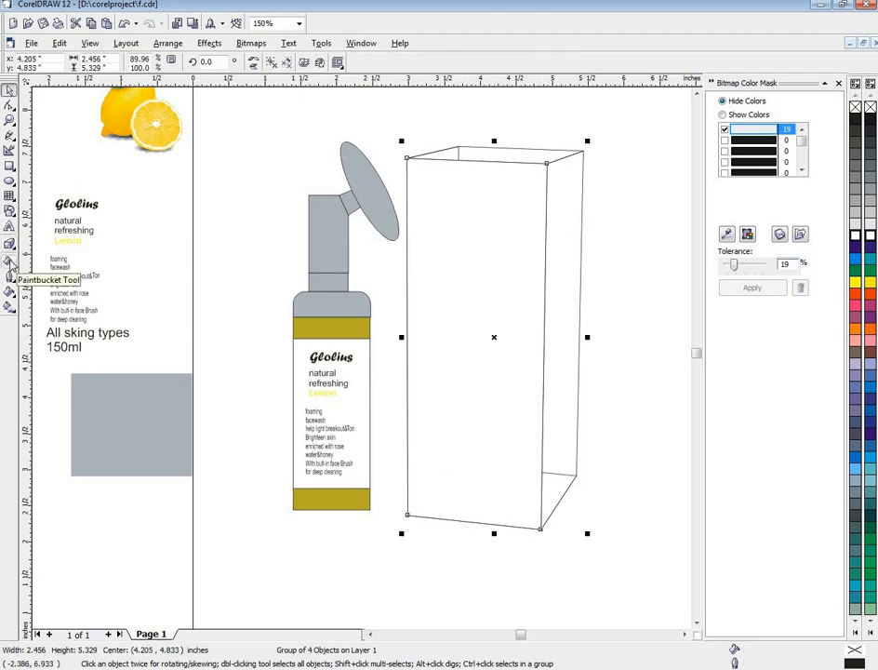
{"action": "left_click", "coordinate": [8, 291]}
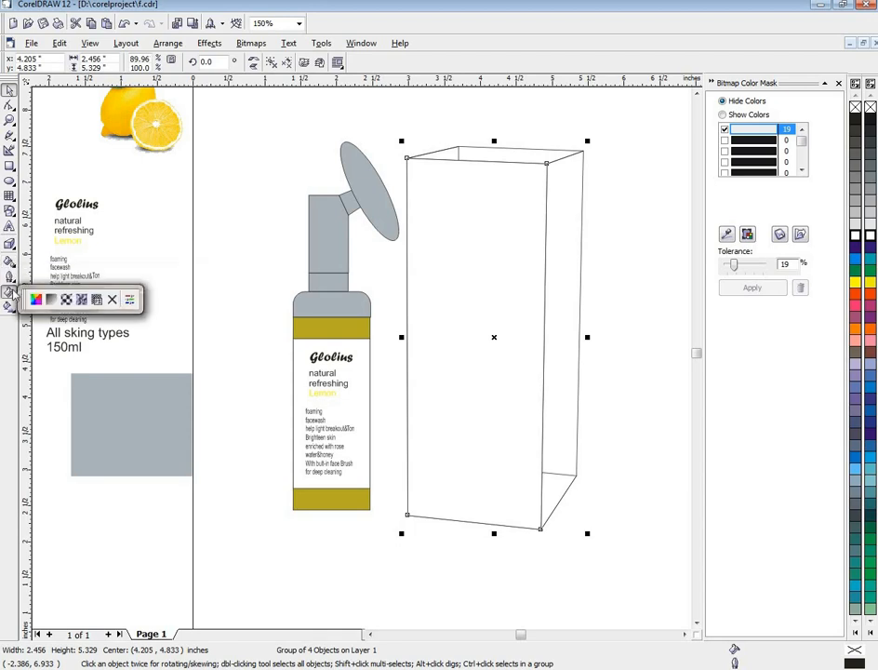
{"action": "left_click", "coordinate": [51, 299]}
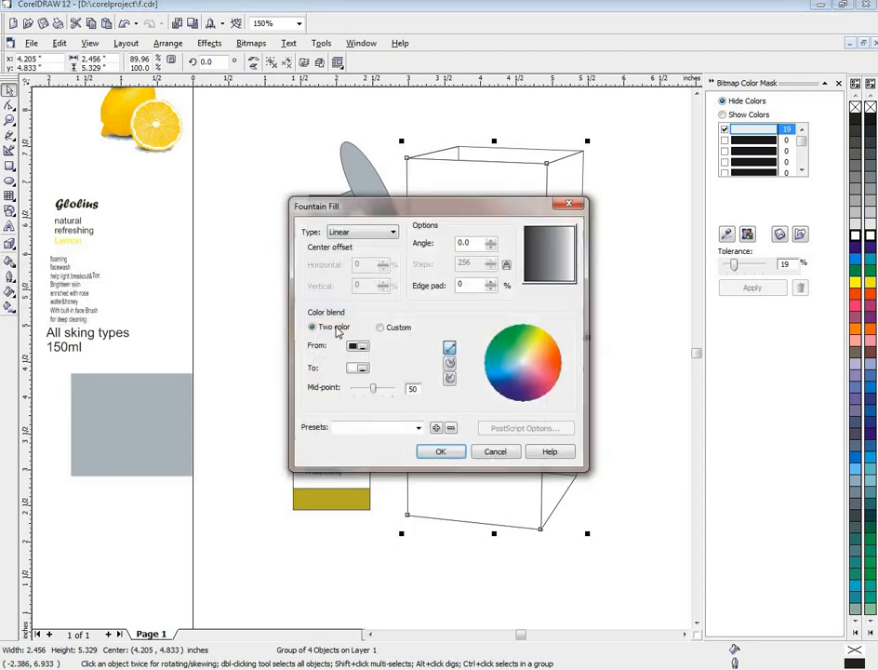
{"action": "left_click", "coordinate": [380, 327]}
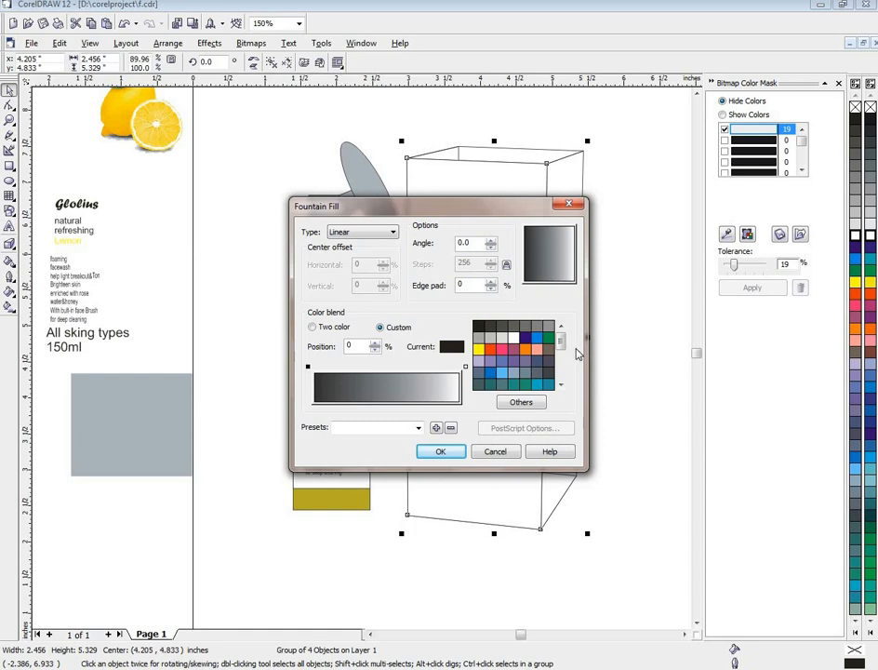
{"action": "left_click_drag", "start_coordinate": [562, 344], "coordinate": [561, 365]}
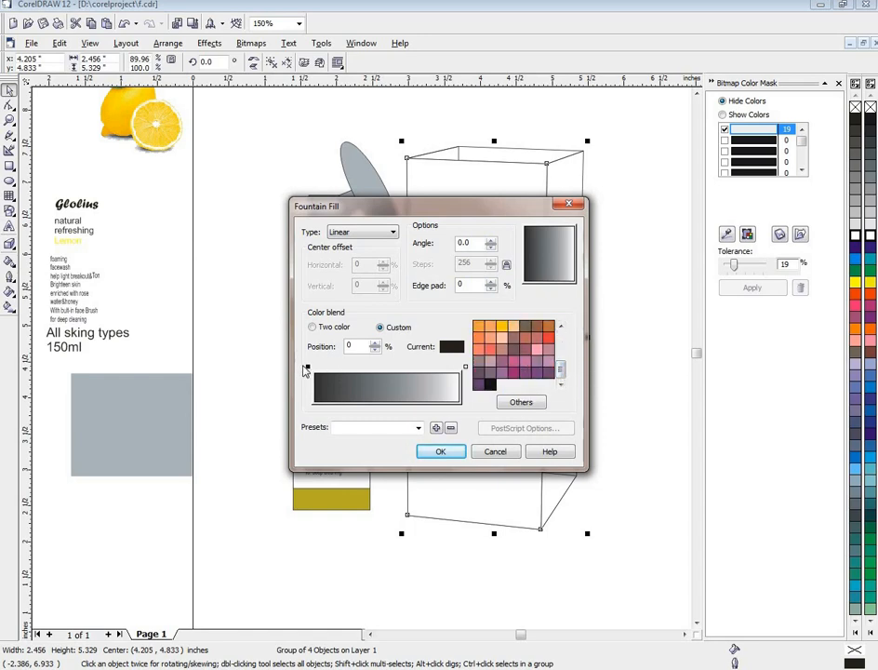
{"action": "left_click", "coordinate": [307, 369]}
{"action": "left_click", "coordinate": [501, 328]}
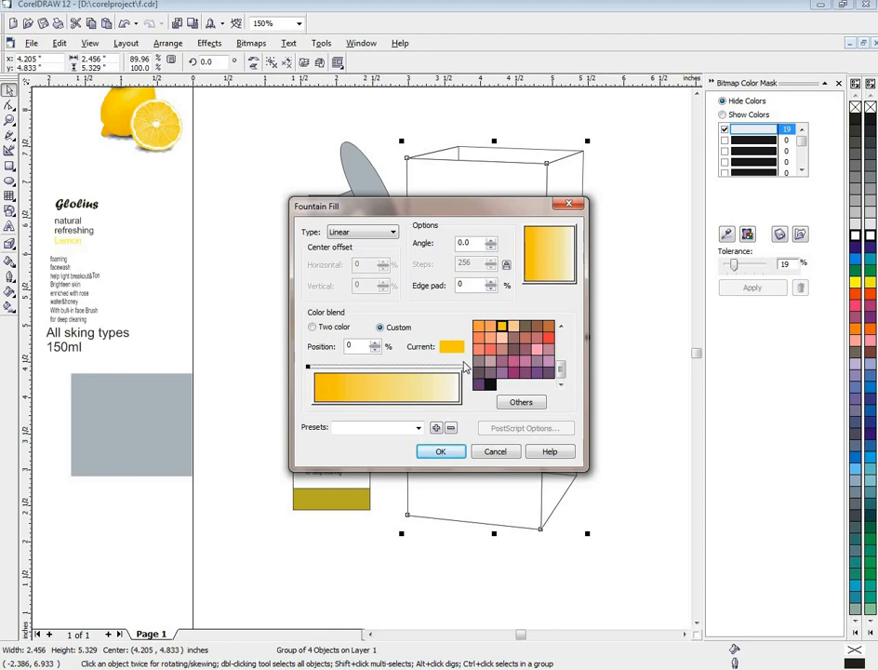
{"action": "left_click", "coordinate": [465, 367]}
{"action": "left_click", "coordinate": [501, 327]}
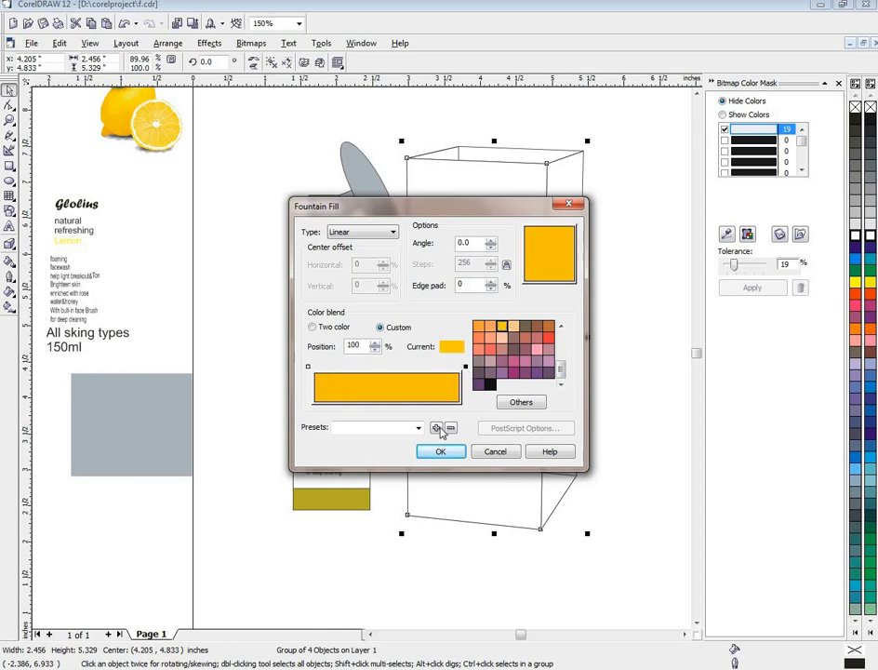
{"action": "left_click", "coordinate": [441, 451]}
Move the lemon image down beside the bottle and scale it down to about 0.53 in
{"action": "scroll", "coordinate": [548, 309], "scroll_direction": "down", "scroll_amount": 1}
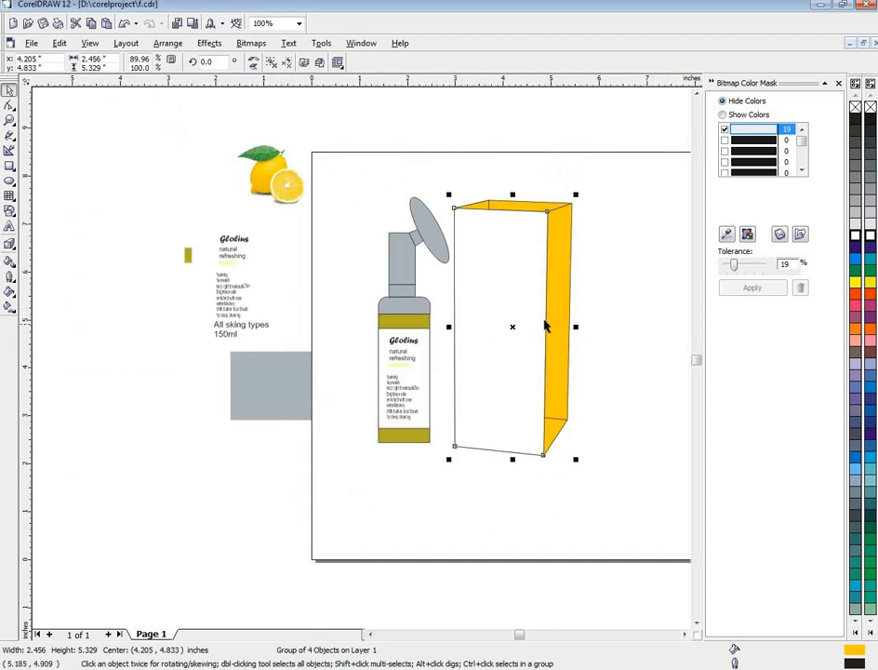
{"action": "scroll", "coordinate": [545, 326], "scroll_direction": "up", "scroll_amount": 1}
{"action": "left_click", "coordinate": [267, 321]}
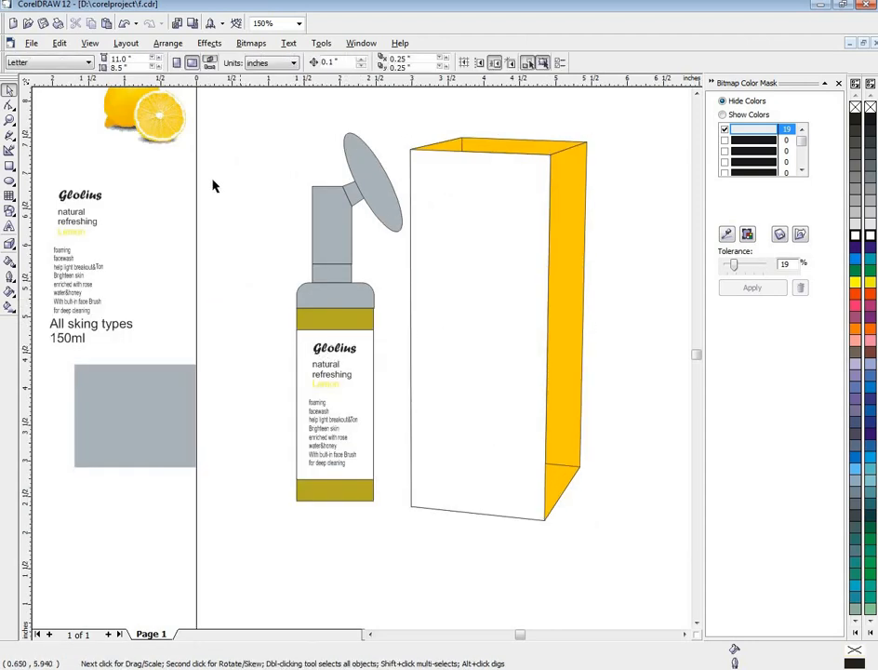
{"action": "left_click_drag", "start_coordinate": [167, 127], "coordinate": [263, 342]}
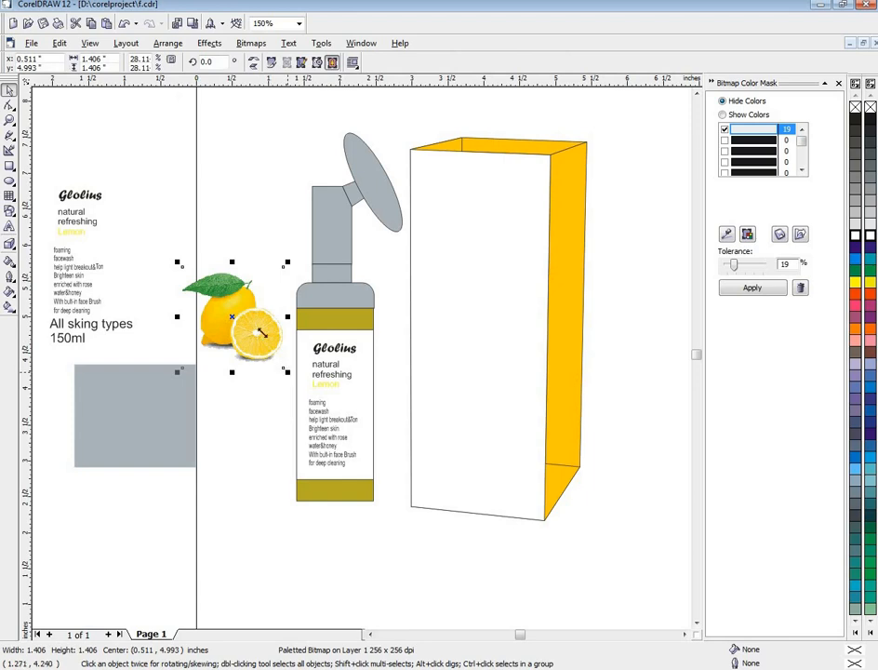
{"action": "left_click_drag", "start_coordinate": [264, 333], "coordinate": [232, 304]}
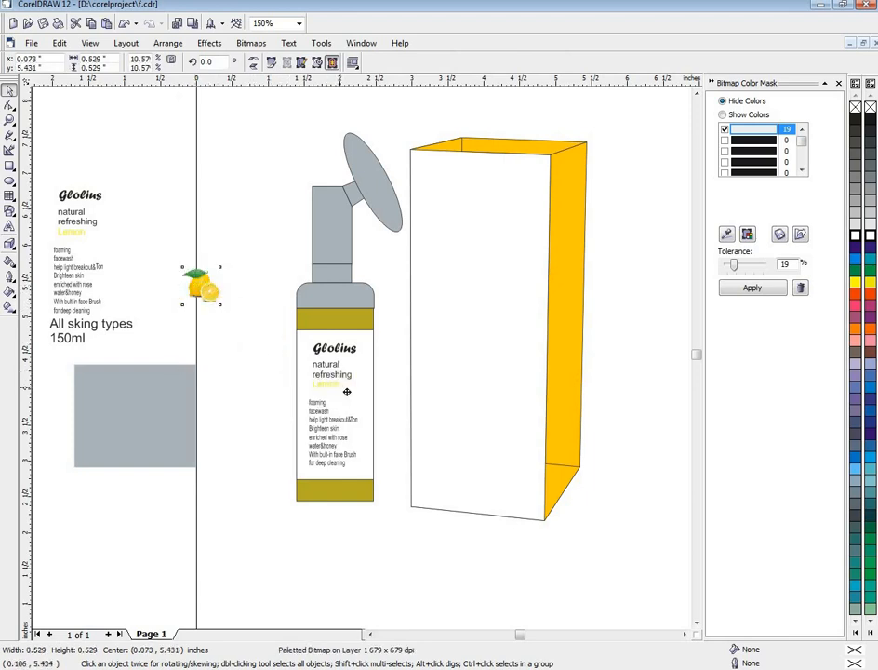
Shift the bottle's label text to the right and place the lemon, about 0.39 in wide, beside "natural refreshing Lemon"
{"action": "left_click_drag", "start_coordinate": [347, 392], "coordinate": [381, 475]}
{"action": "key", "text": "Right"}
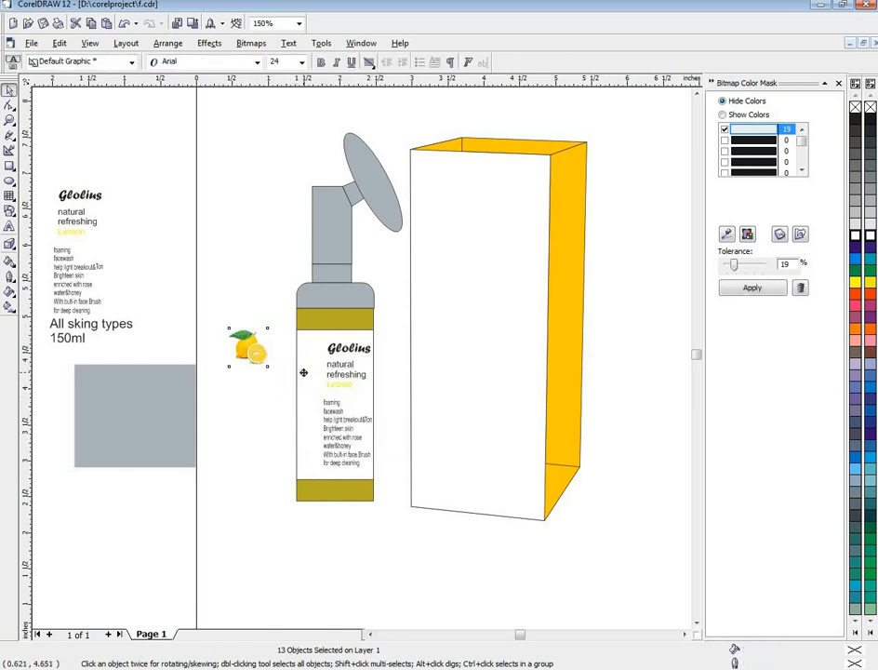
{"action": "left_click_drag", "start_coordinate": [242, 347], "coordinate": [318, 395]}
{"action": "scroll", "coordinate": [359, 402], "scroll_direction": "up", "scroll_amount": 1}
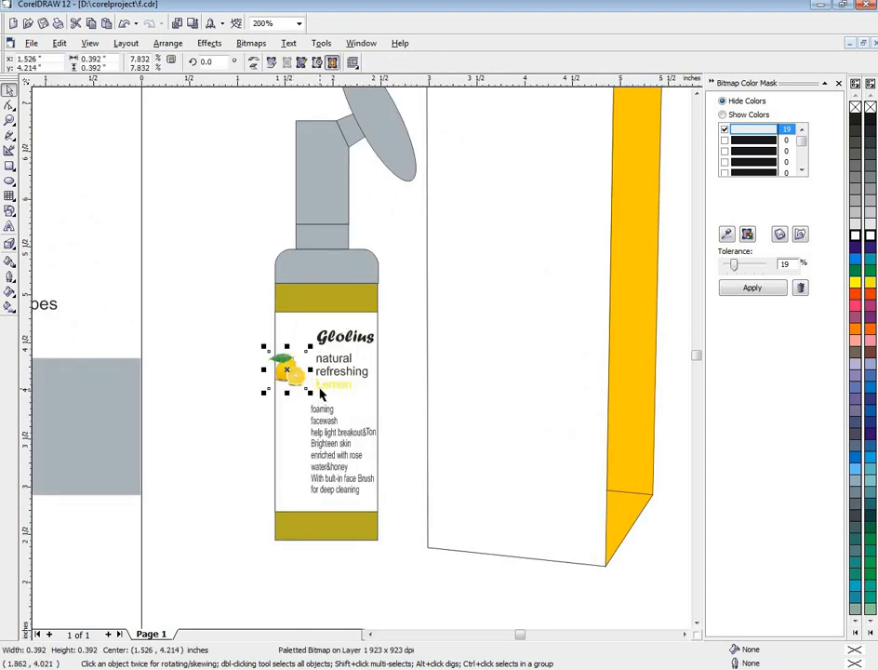
{"action": "key", "text": "Right"}
Move the complete bottle with its label text and lemon to the left, away from the box
{"action": "left_click", "coordinate": [447, 410]}
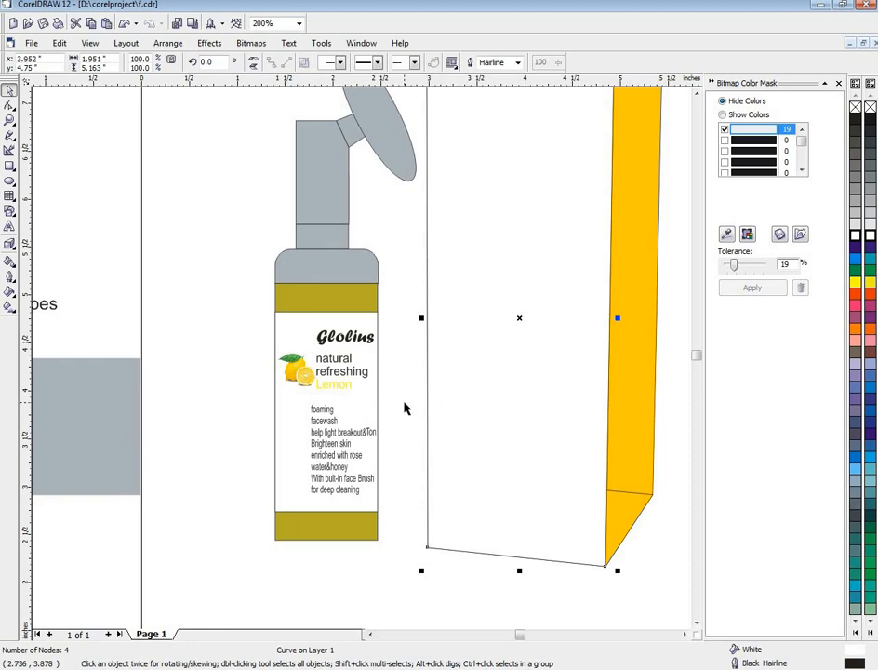
{"action": "left_click", "coordinate": [405, 407]}
{"action": "scroll", "coordinate": [405, 408], "scroll_direction": "down", "scroll_amount": 2}
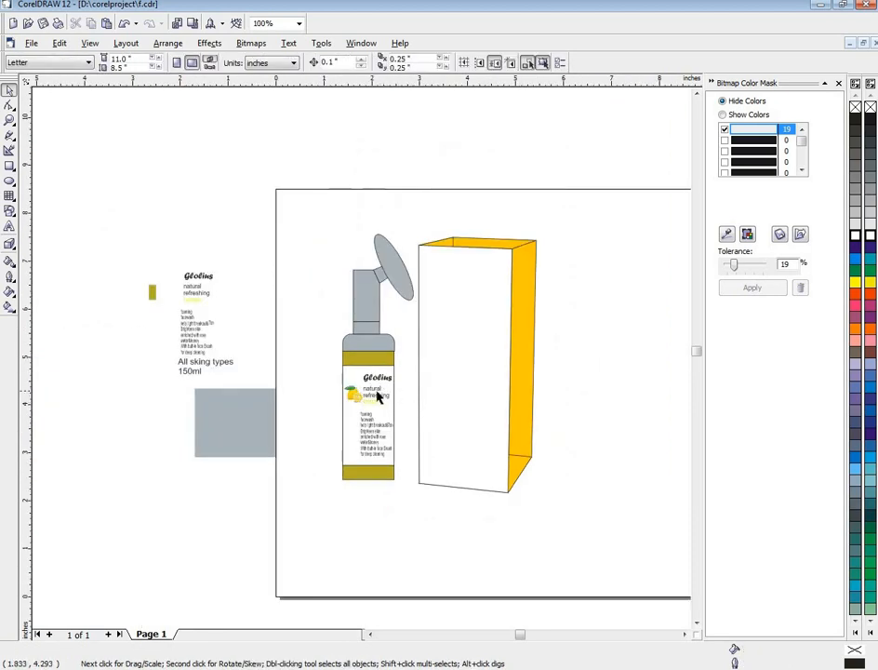
{"action": "left_click_drag", "start_coordinate": [328, 244], "coordinate": [429, 489]}
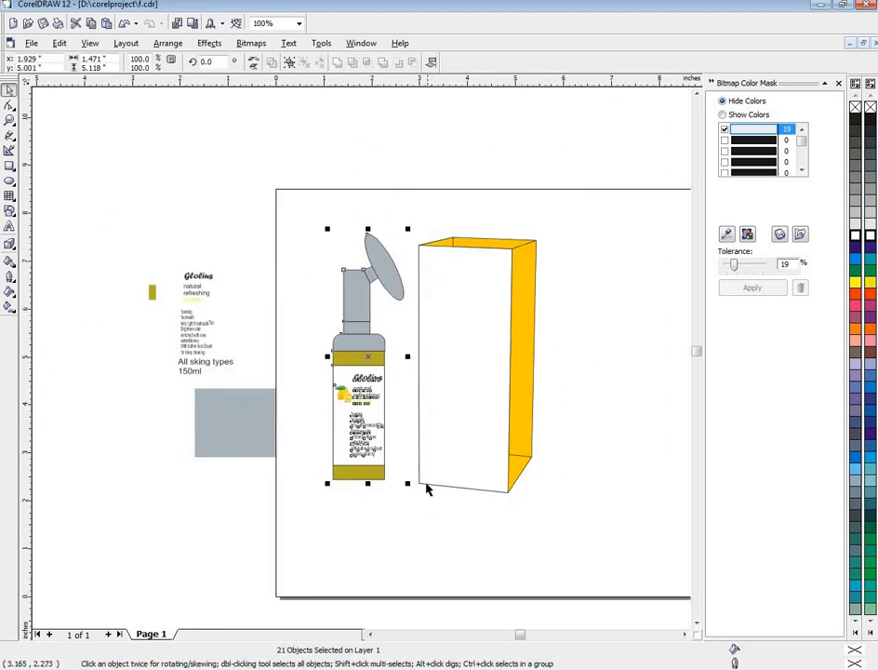
{"action": "left_click_drag", "start_coordinate": [347, 403], "coordinate": [326, 403]}
Nudge the loose "Glolius" up and left, and bring the whole text block down to "150ml" to the front
{"action": "left_click", "coordinate": [205, 268]}
{"action": "left_click_drag", "start_coordinate": [168, 253], "coordinate": [219, 313]}
{"action": "left_click", "coordinate": [161, 247]}
{"action": "left_click_drag", "start_coordinate": [161, 248], "coordinate": [245, 381]}
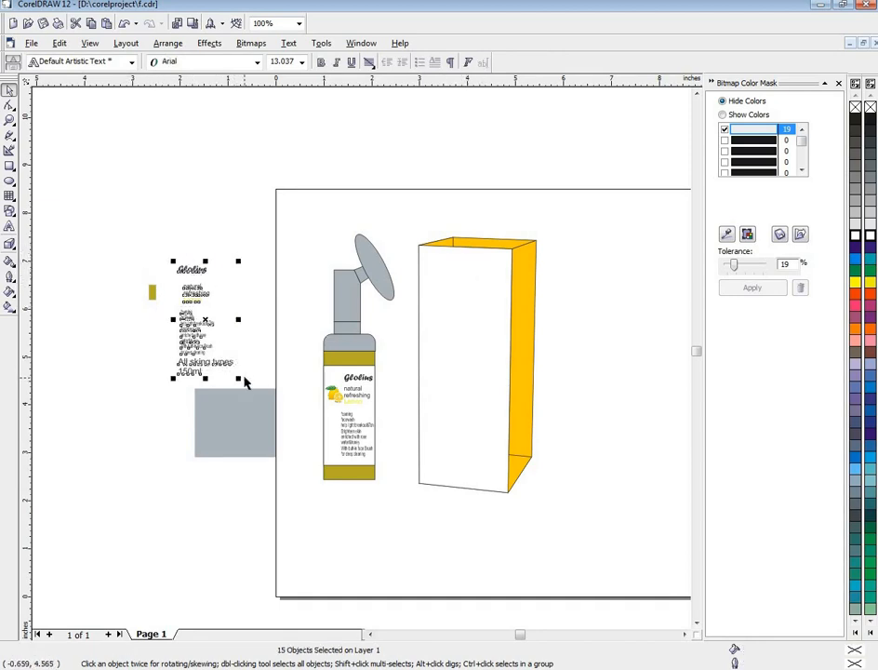
{"action": "right_click", "coordinate": [206, 320]}
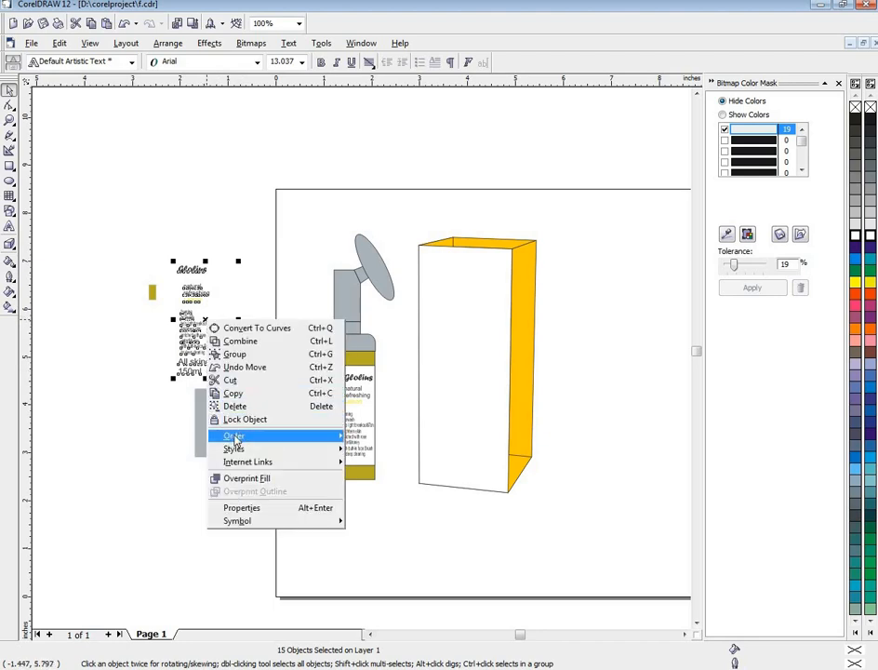
{"action": "mouse_move", "coordinate": [270, 435]}
{"action": "left_click", "coordinate": [368, 438]}
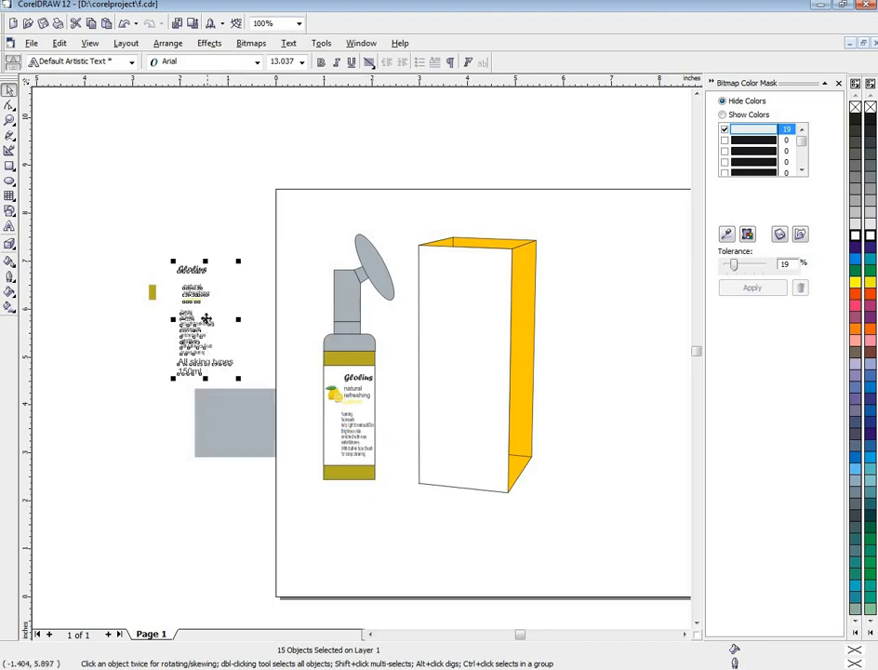
Place the text block on the box's white front face and stretch it vertically until "All sking types" is about 20.4 pt
{"action": "left_click_drag", "start_coordinate": [206, 320], "coordinate": [301, 316]}
{"action": "left_click_drag", "start_coordinate": [454, 339], "coordinate": [461, 344]}
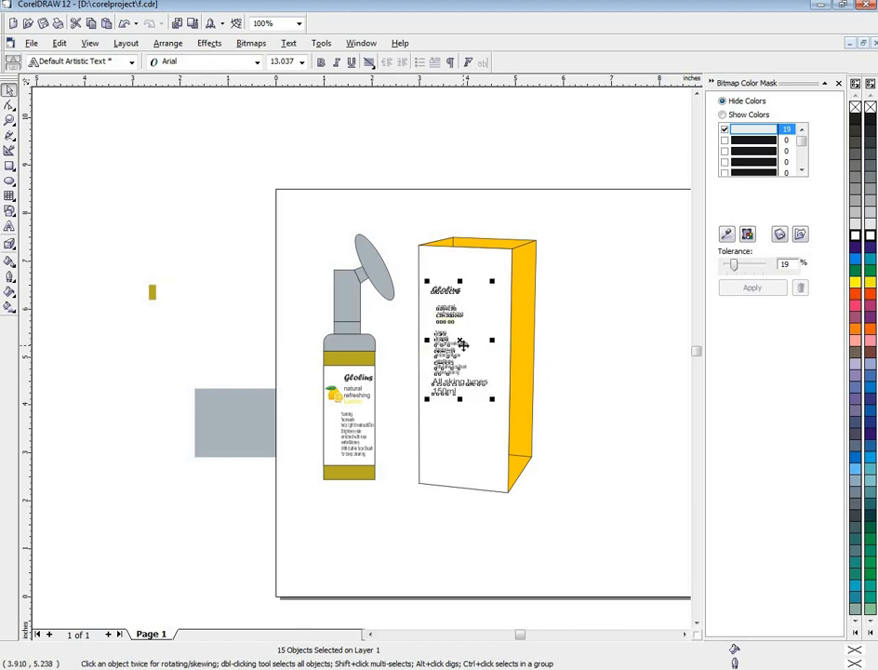
{"action": "left_click_drag", "start_coordinate": [458, 400], "coordinate": [472, 465]}
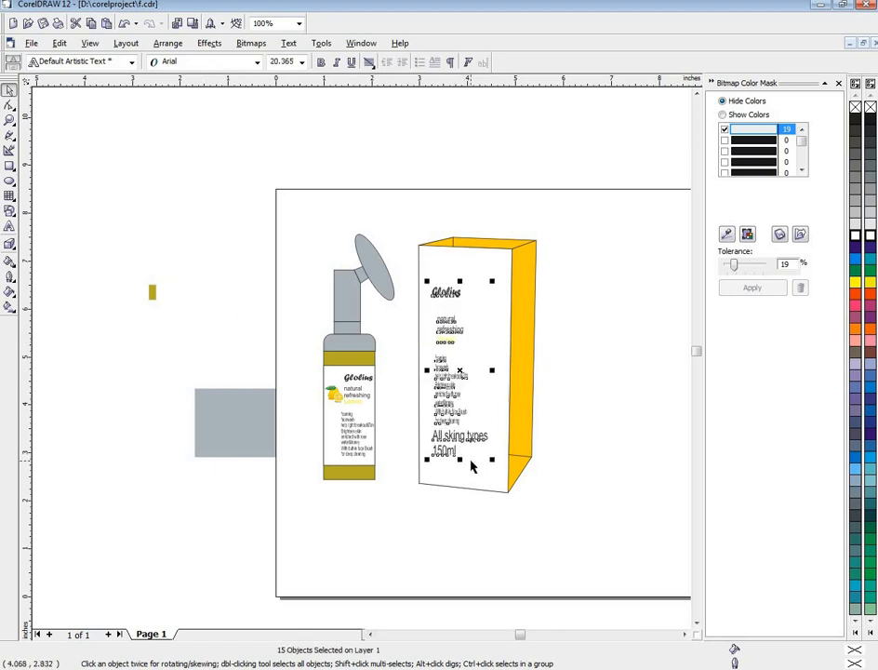
Move the whole text block off the box into the empty area beside the page, above the grey rectangle
{"action": "left_click", "coordinate": [605, 372]}
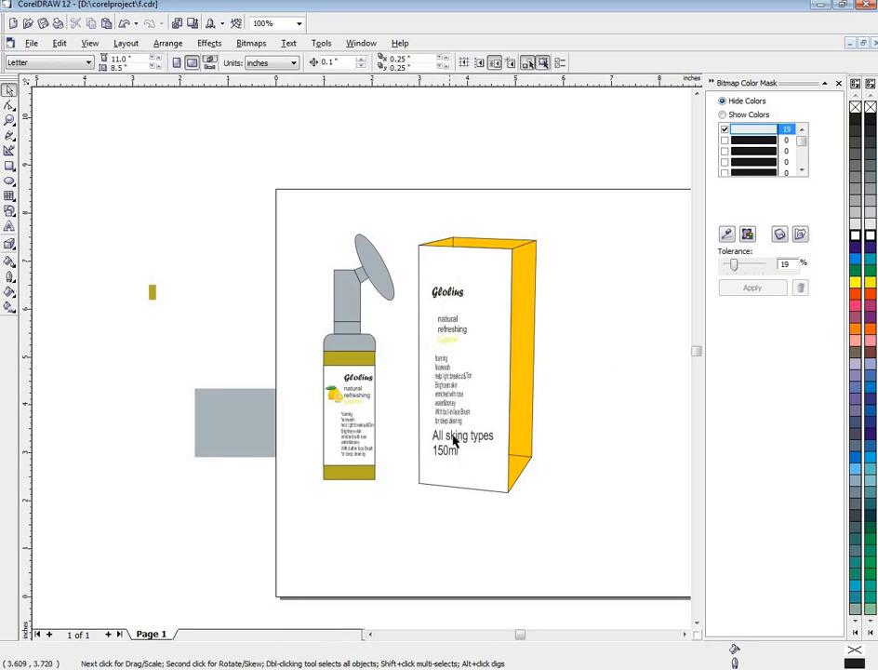
{"action": "left_click_drag", "start_coordinate": [420, 277], "coordinate": [499, 463]}
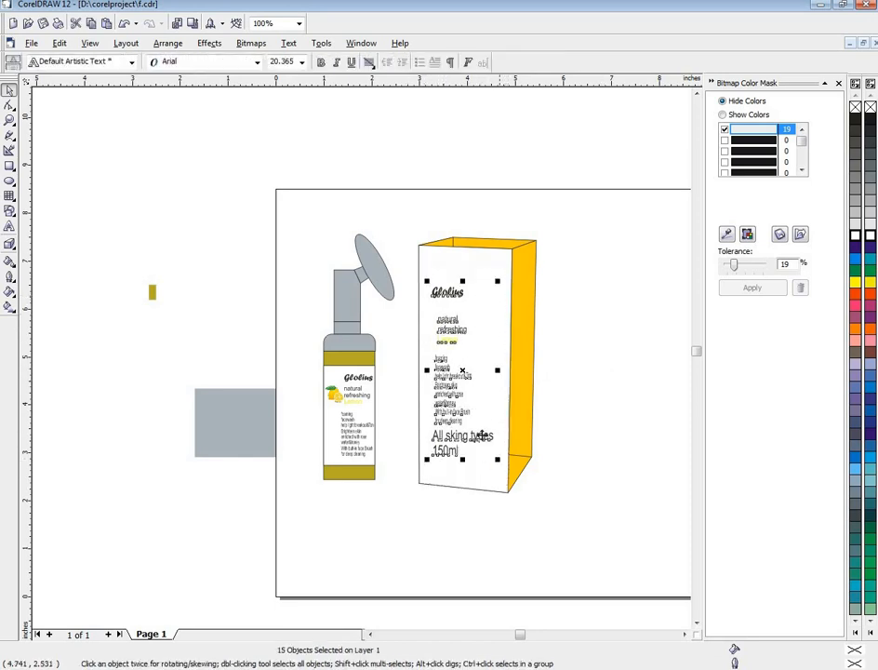
{"action": "left_click_drag", "start_coordinate": [460, 369], "coordinate": [229, 289]}
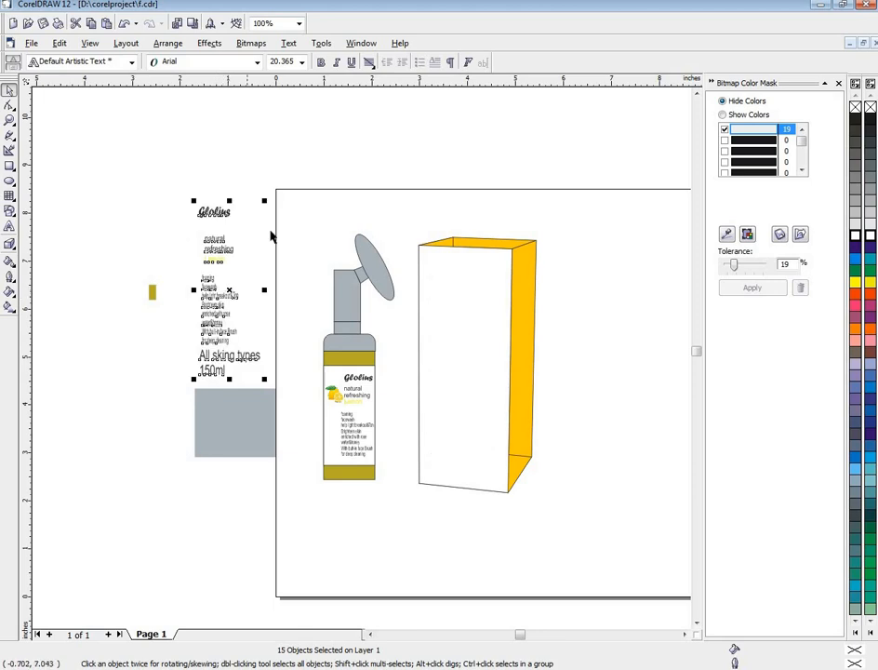
Place "Glolius" near the top of the box's white front face and enlarge it to about 37.7 pt
{"action": "left_click", "coordinate": [195, 187]}
{"action": "left_click_drag", "start_coordinate": [166, 183], "coordinate": [406, 253]}
{"action": "scroll", "coordinate": [493, 299], "scroll_direction": "up", "scroll_amount": 4}
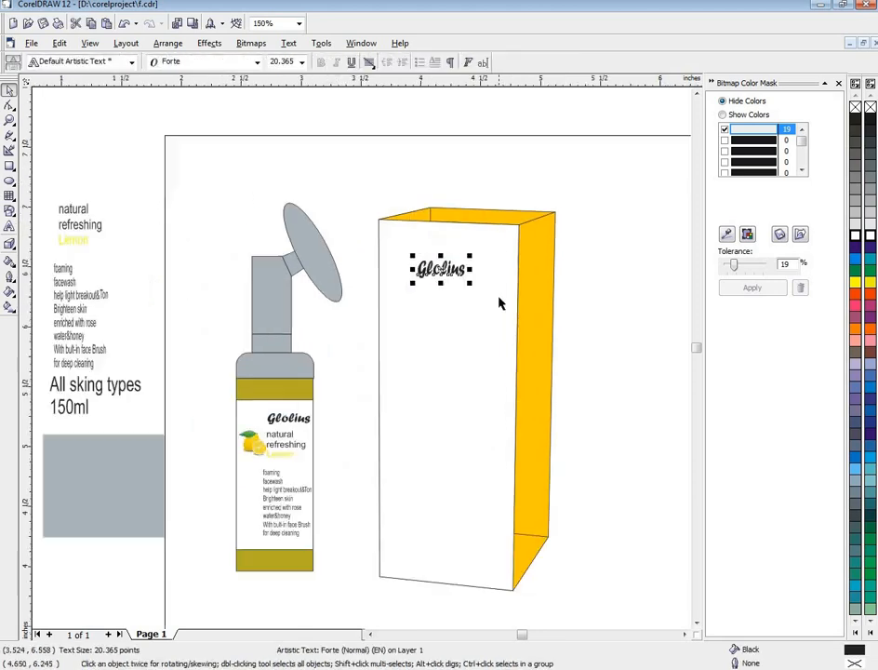
{"action": "scroll", "coordinate": [470, 289], "scroll_direction": "down", "scroll_amount": 2}
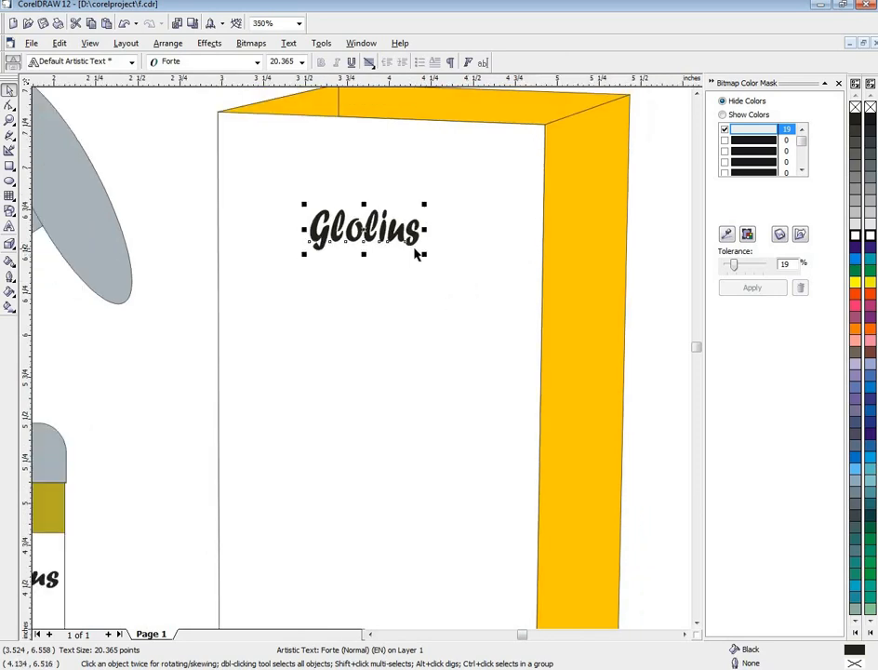
{"action": "left_click_drag", "start_coordinate": [427, 256], "coordinate": [471, 270]}
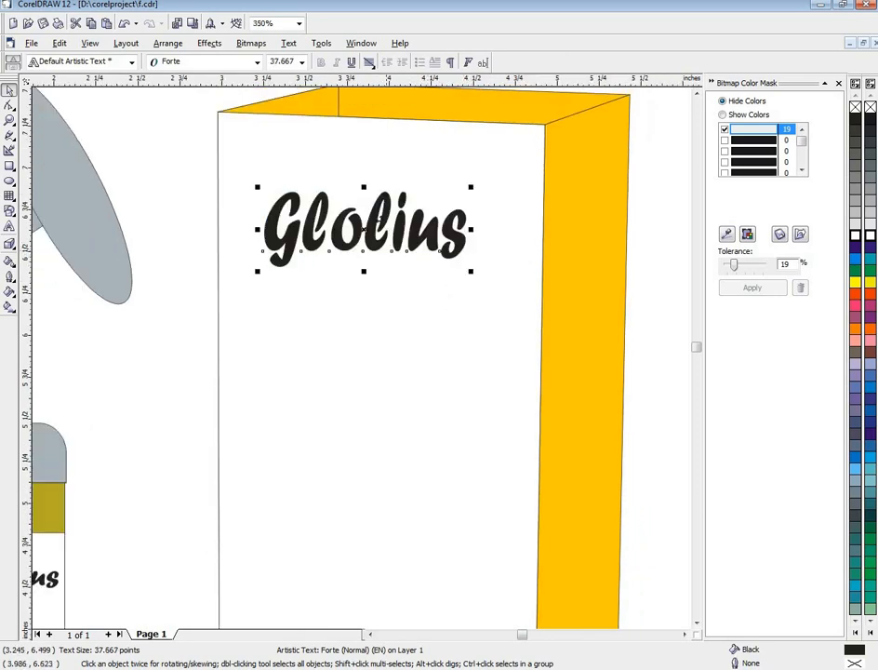
{"action": "left_click_drag", "start_coordinate": [364, 230], "coordinate": [373, 213]}
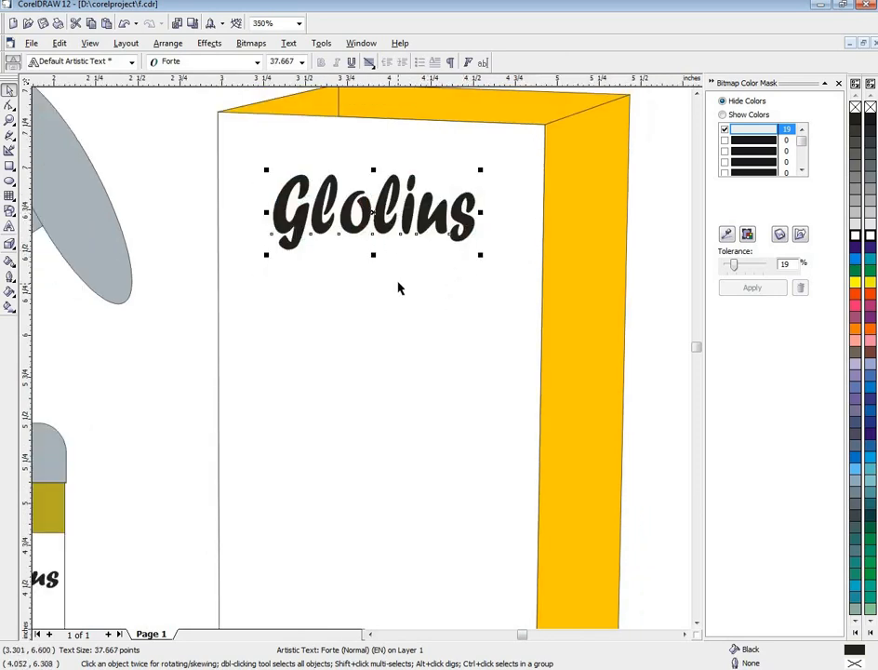
Place "natural refreshing Lemon" below "Glolius" on the box front and enlarge it to about 16.9 pt
{"action": "scroll", "coordinate": [376, 244], "scroll_direction": "down", "scroll_amount": 5}
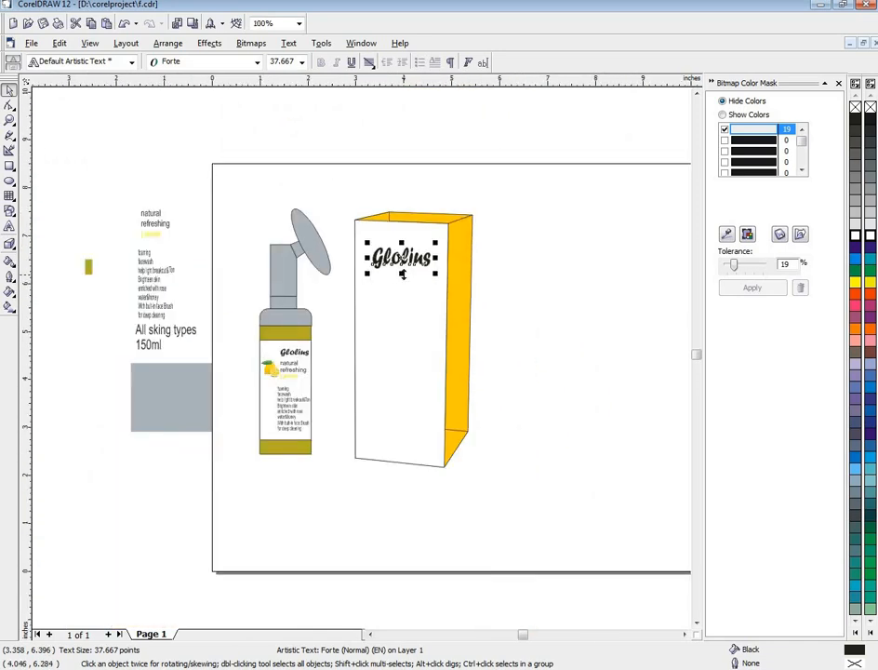
{"action": "left_click_drag", "start_coordinate": [134, 197], "coordinate": [427, 291]}
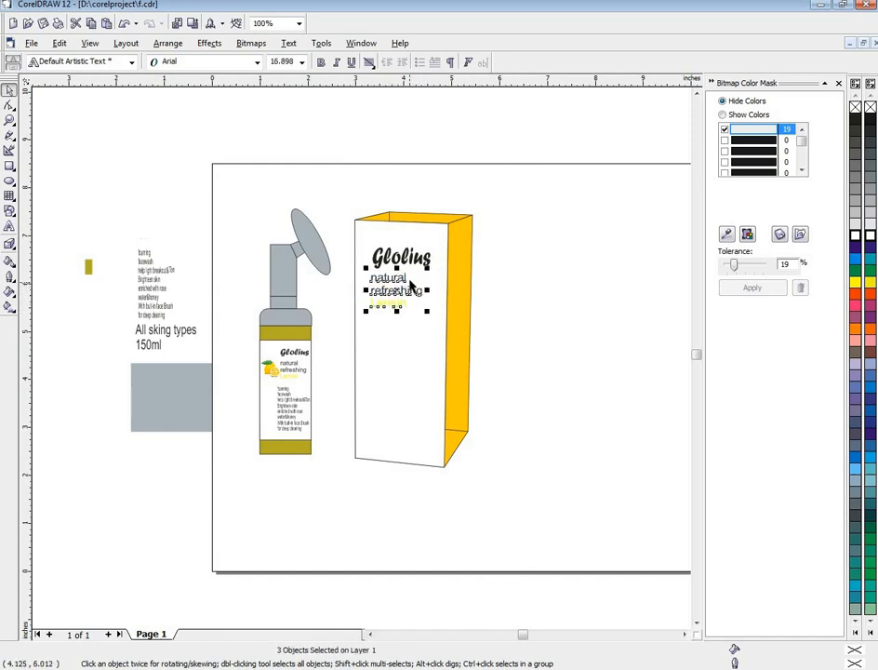
{"action": "key", "text": "Down"}
{"action": "key", "text": "Right"}
Place the text lines from "foaming" to "for deep cleaning" below "Lemon" on the box front, enlarged to about 12 pt
{"action": "left_click", "coordinate": [193, 257]}
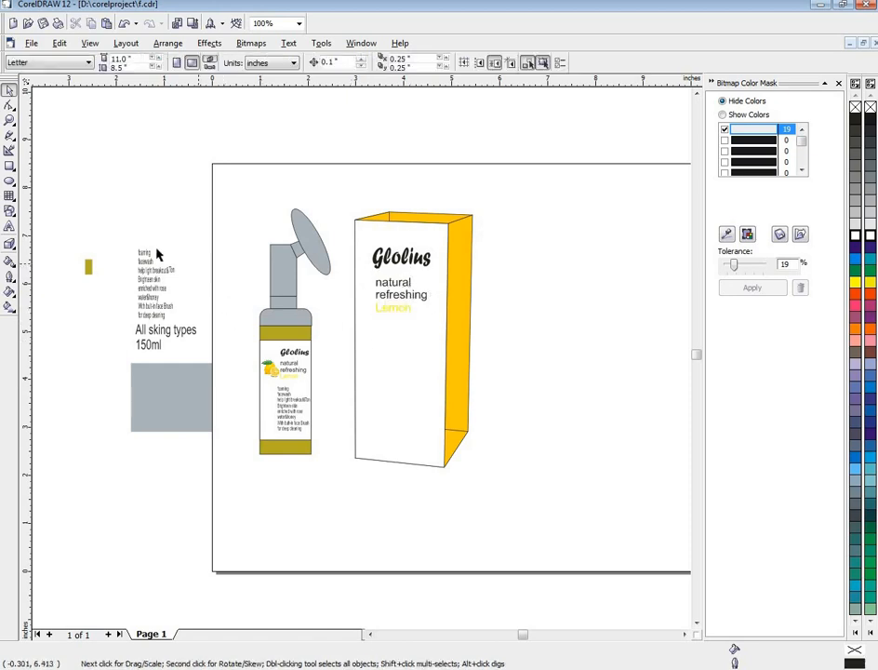
{"action": "left_click_drag", "start_coordinate": [113, 231], "coordinate": [187, 325]}
{"action": "left_click_drag", "start_coordinate": [158, 284], "coordinate": [429, 360]}
{"action": "left_click", "coordinate": [519, 421]}
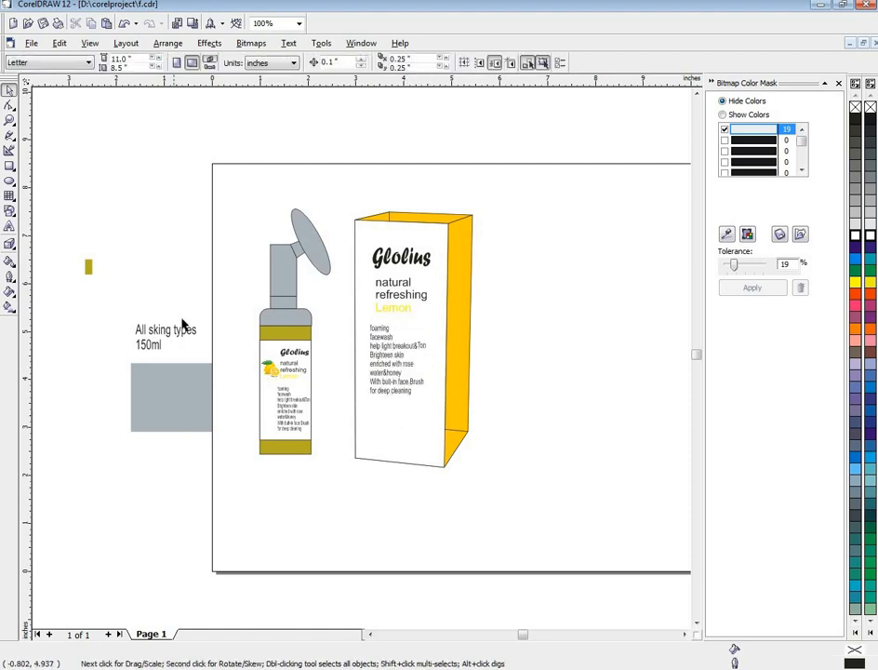
Place "All sking types" and "150ml" near the bottom of the box front, reduced to about 12.5 pt
{"action": "left_click_drag", "start_coordinate": [118, 321], "coordinate": [409, 436]}
{"action": "key", "text": "Right"}
{"action": "key", "text": "Up"}
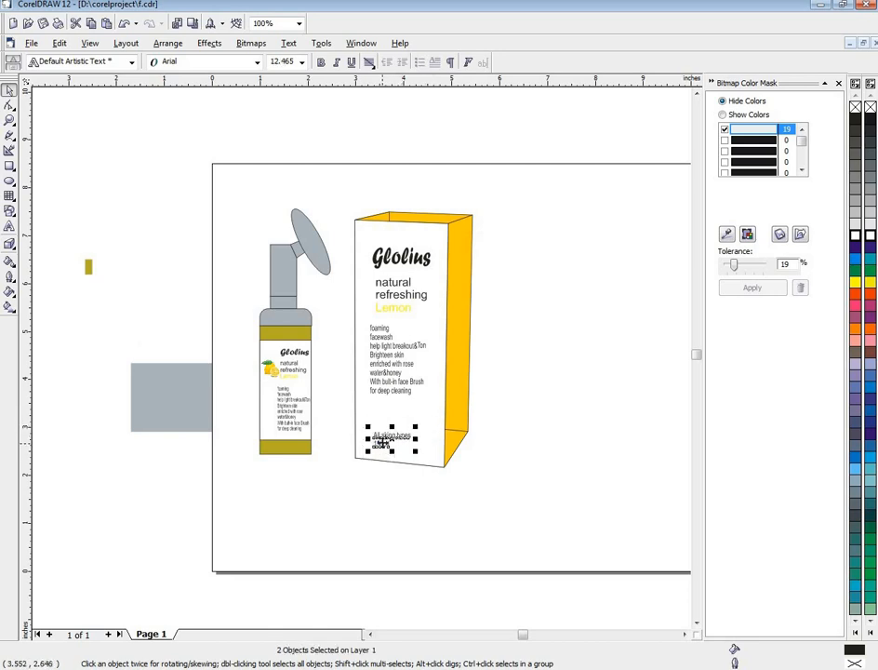
{"action": "key", "text": "Right"}
Draw a rectangle about 1.08 by 0.38 in between "for deep cleaning" and "All sking types" and fill it yellow
{"action": "scroll", "coordinate": [403, 418], "scroll_direction": "up", "scroll_amount": 3}
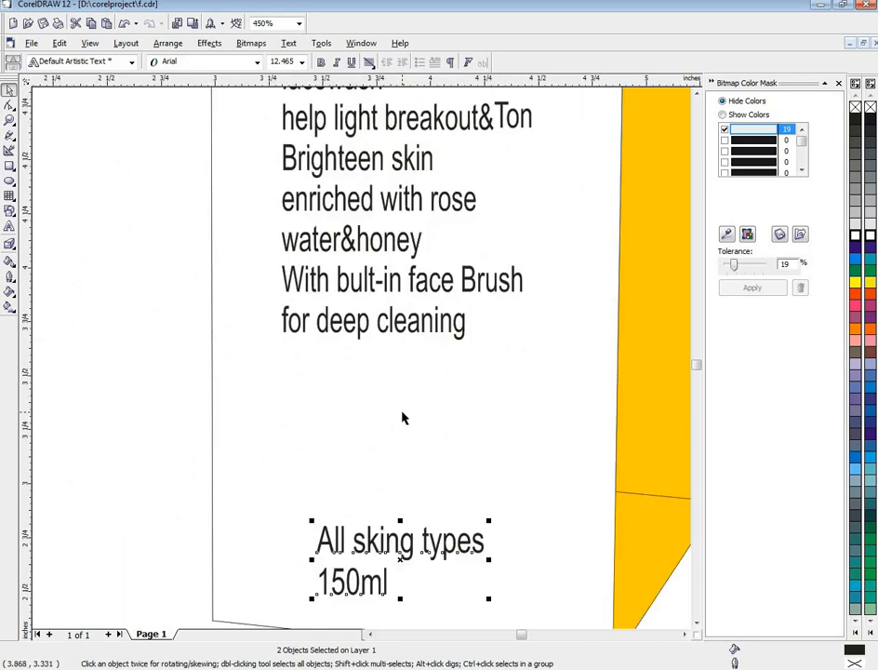
{"action": "scroll", "coordinate": [403, 418], "scroll_direction": "down", "scroll_amount": 1}
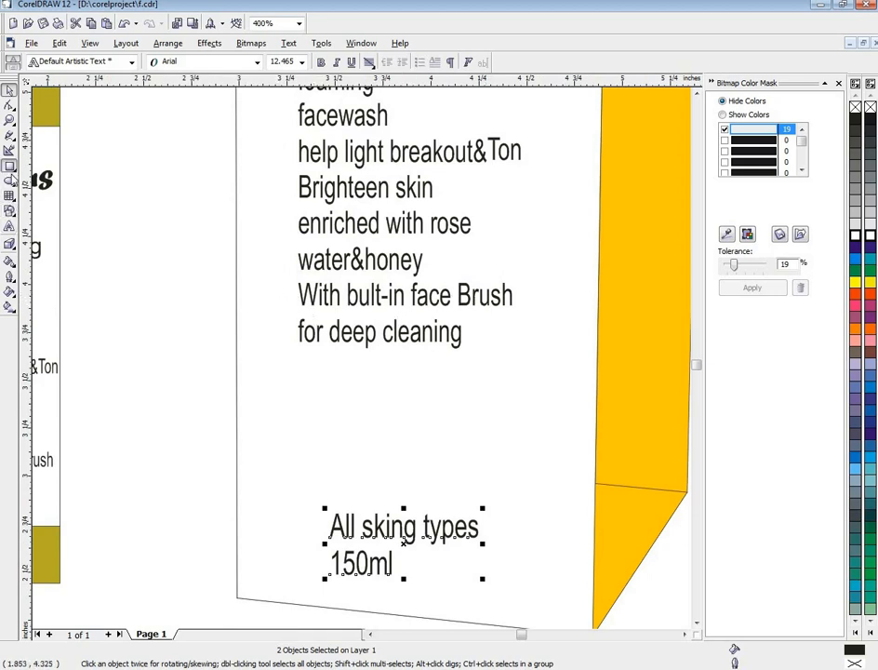
{"action": "left_click", "coordinate": [9, 166]}
{"action": "left_click_drag", "start_coordinate": [286, 382], "coordinate": [494, 457]}
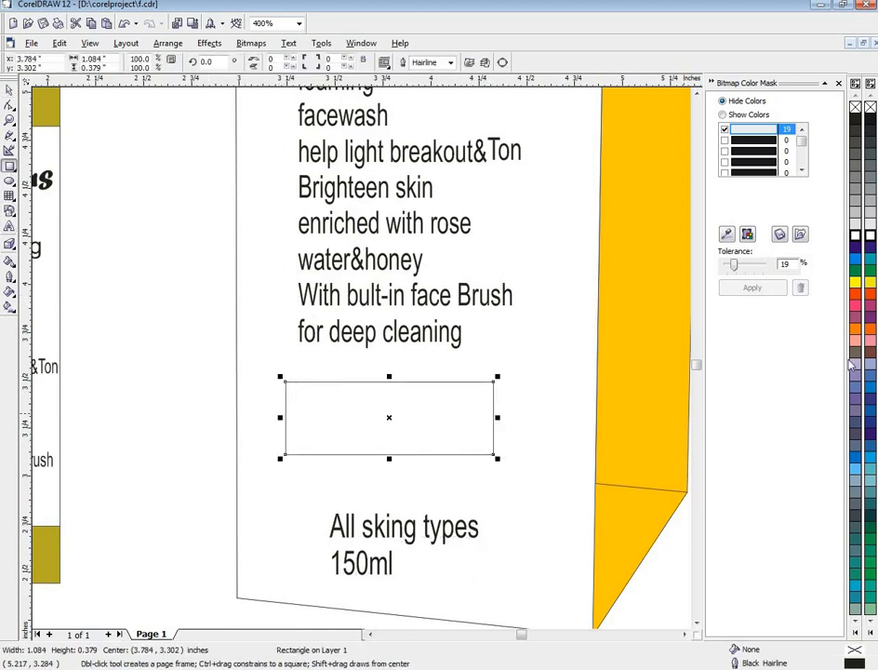
{"action": "left_click", "coordinate": [870, 284]}
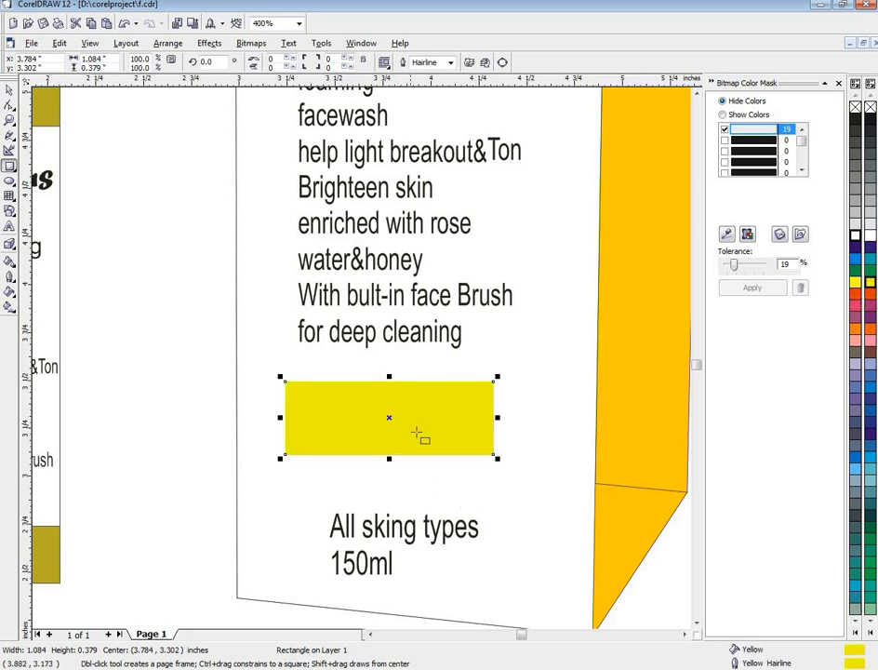
Widen the yellow rectangle to about 1.25 in and place "With bult-in face Brush for deep cleaning" in front of it
{"action": "left_click_drag", "start_coordinate": [498, 416], "coordinate": [528, 417]}
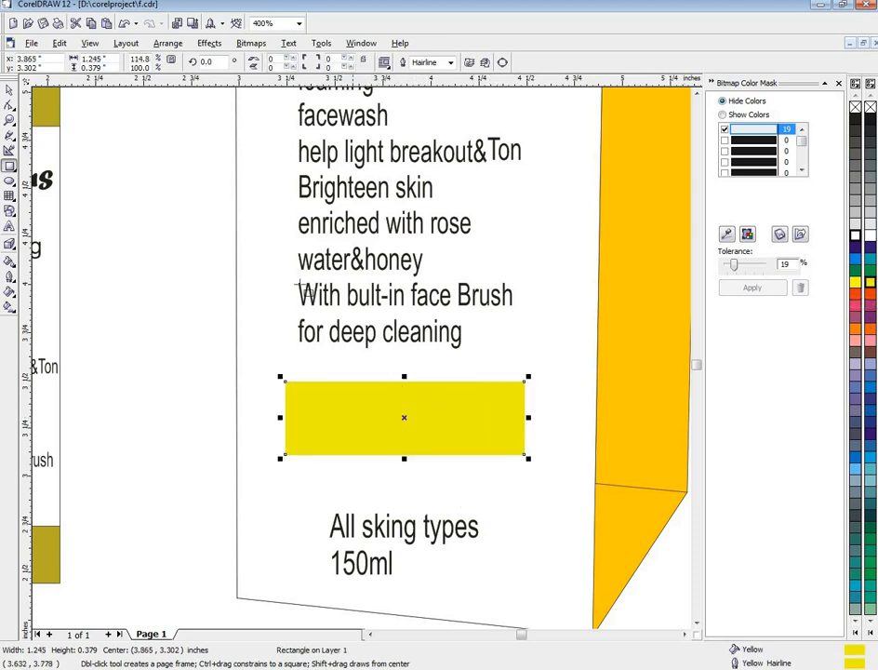
{"action": "left_click", "coordinate": [8, 89]}
{"action": "left_click", "coordinate": [342, 340]}
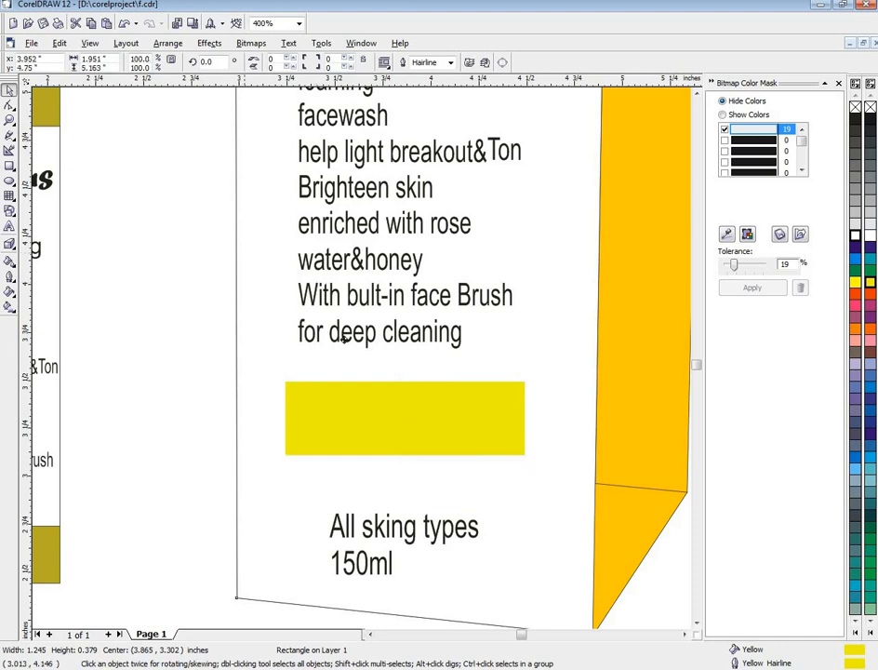
{"action": "left_click", "coordinate": [239, 301]}
{"action": "mouse_move", "coordinate": [168, 251]}
{"action": "left_mouse_down"}
{"action": "mouse_move", "coordinate": [212, 305]}
{"action": "mouse_move", "coordinate": [527, 370]}
{"action": "left_mouse_up"}
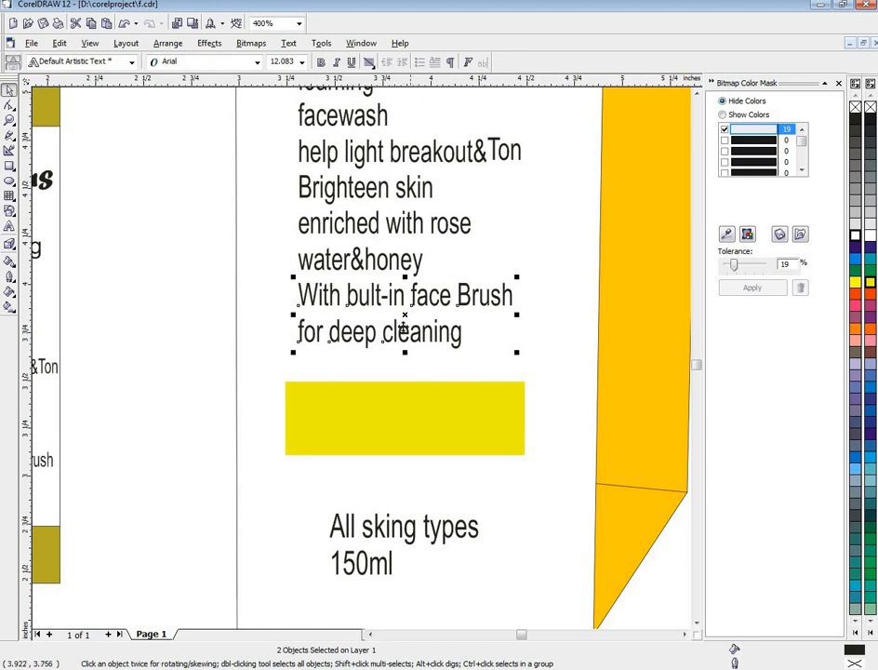
{"action": "left_click_drag", "start_coordinate": [405, 315], "coordinate": [404, 423]}
{"action": "right_click", "coordinate": [404, 423]}
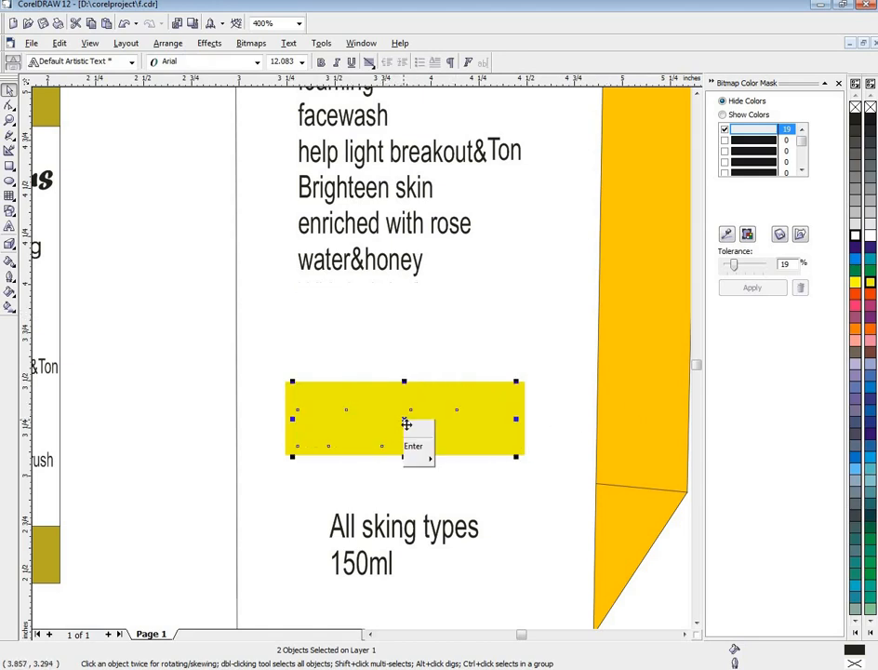
{"action": "left_click", "coordinate": [562, 538]}
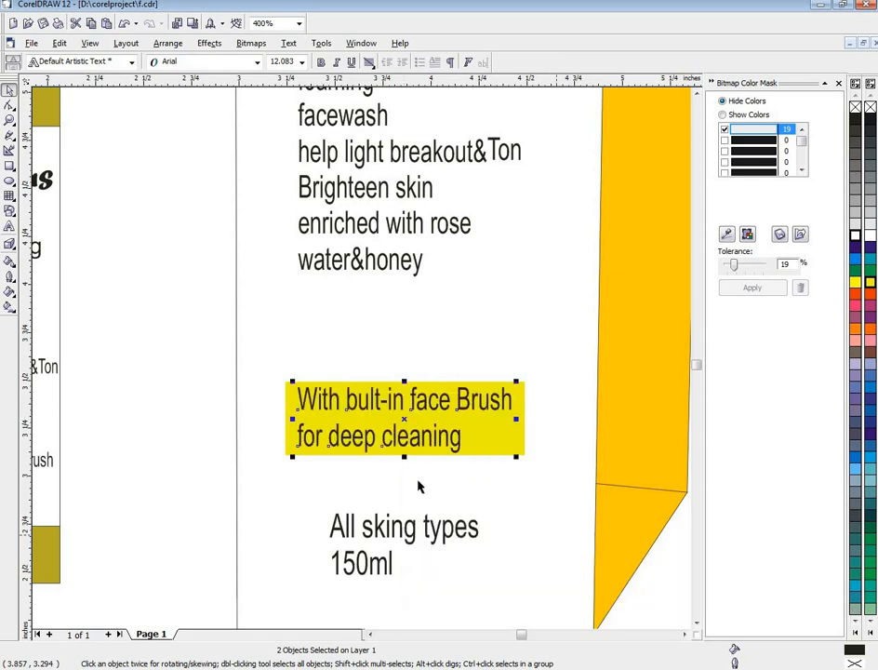
Move the yellow rectangle with its text up 0.3 in below "water&honey", and bring "All sking types" and "150ml" up beneath it
{"action": "left_click_drag", "start_coordinate": [145, 281], "coordinate": [540, 494]}
{"action": "key", "text": "Up"}
{"action": "key", "text": "Up"}
{"action": "key", "text": "Up"}
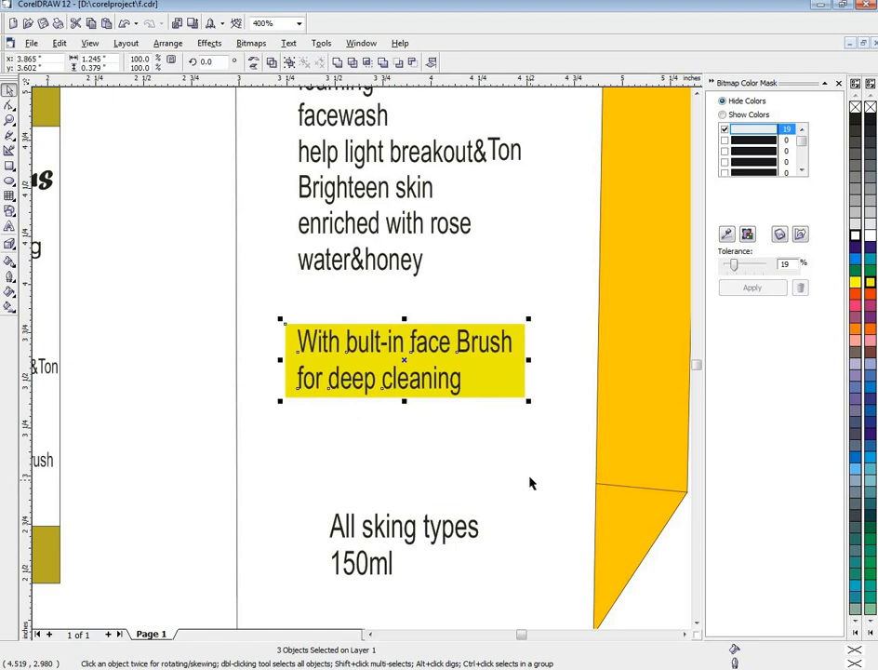
{"action": "left_click_drag", "start_coordinate": [182, 453], "coordinate": [494, 600]}
{"action": "key", "text": "Up"}
{"action": "key", "text": "Up"}
{"action": "key", "text": "Up"}
{"action": "key", "text": "Up"}
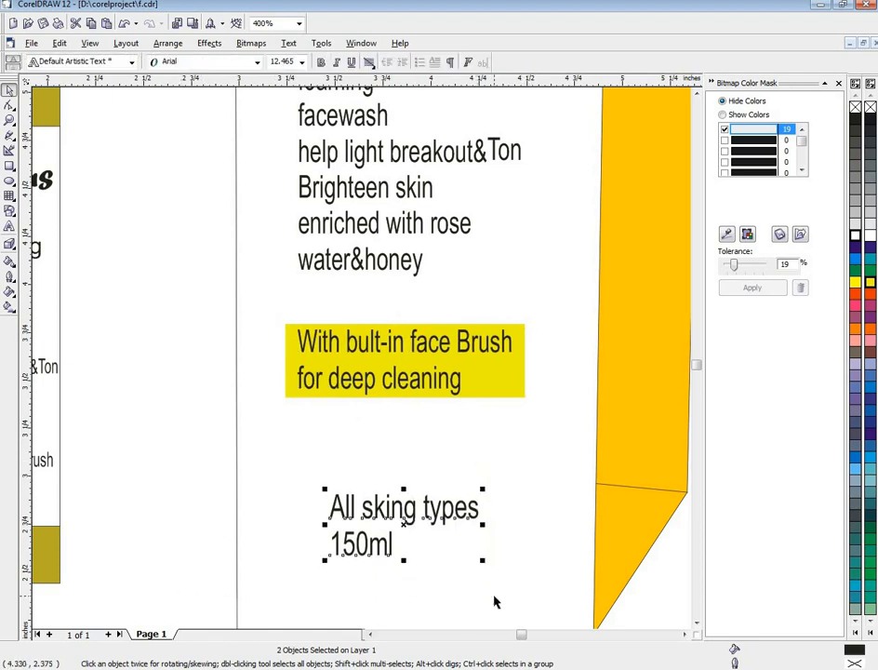
Move the white front face with all its text up 0.2 in toward the box's top edge
{"action": "scroll", "coordinate": [452, 518], "scroll_direction": "down", "scroll_amount": 4}
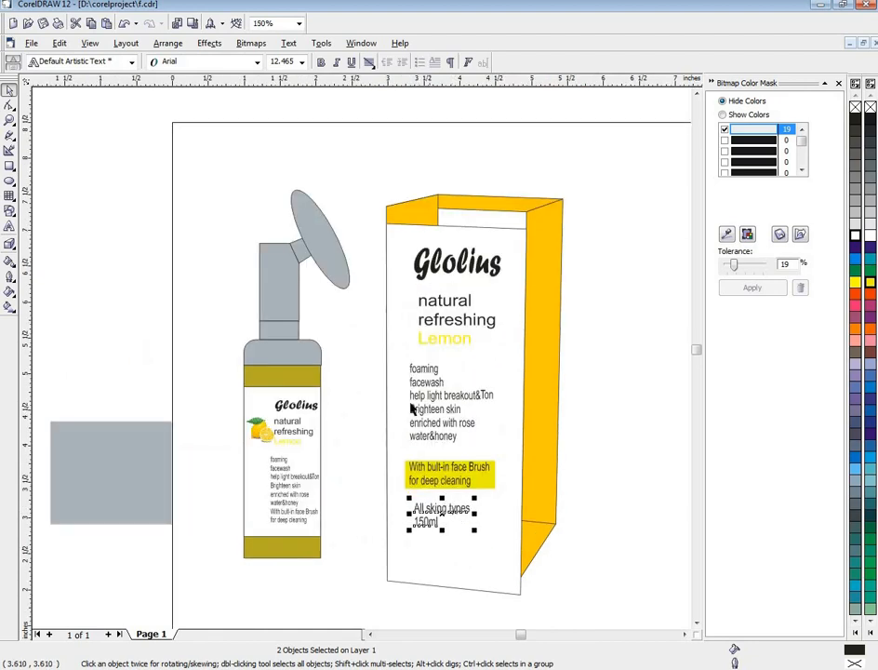
{"action": "left_click", "coordinate": [405, 245]}
{"action": "left_click_drag", "start_coordinate": [352, 186], "coordinate": [535, 612]}
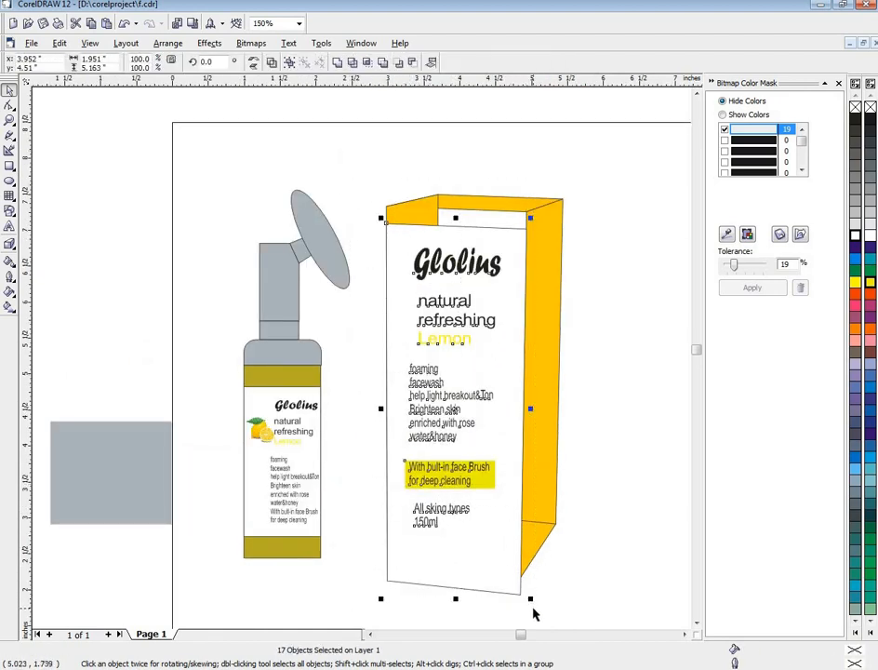
{"action": "key", "text": "Up"}
{"action": "key", "text": "Up"}
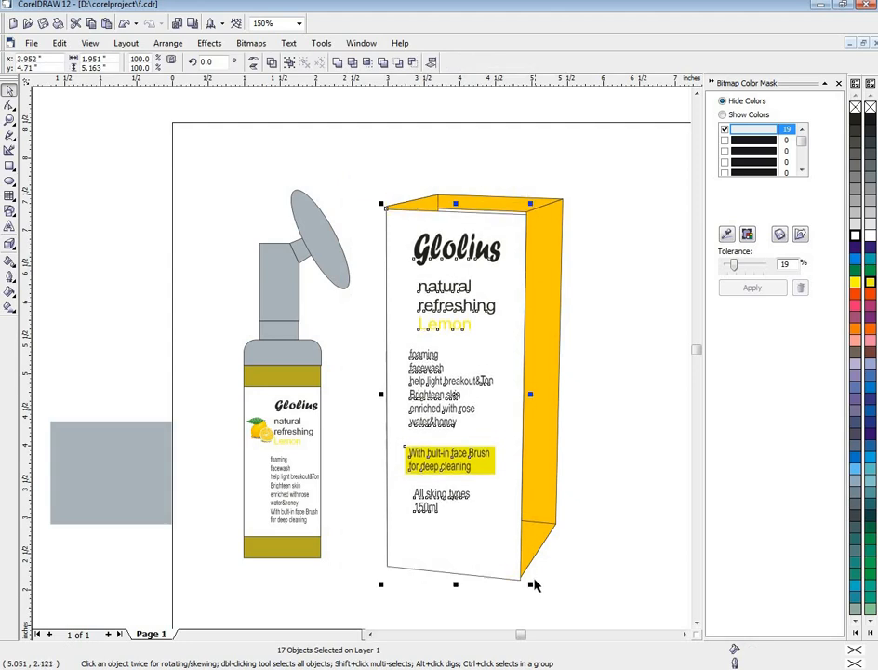
Recolour the grouped orange sides of the box yellow
{"action": "key", "text": "Escape"}
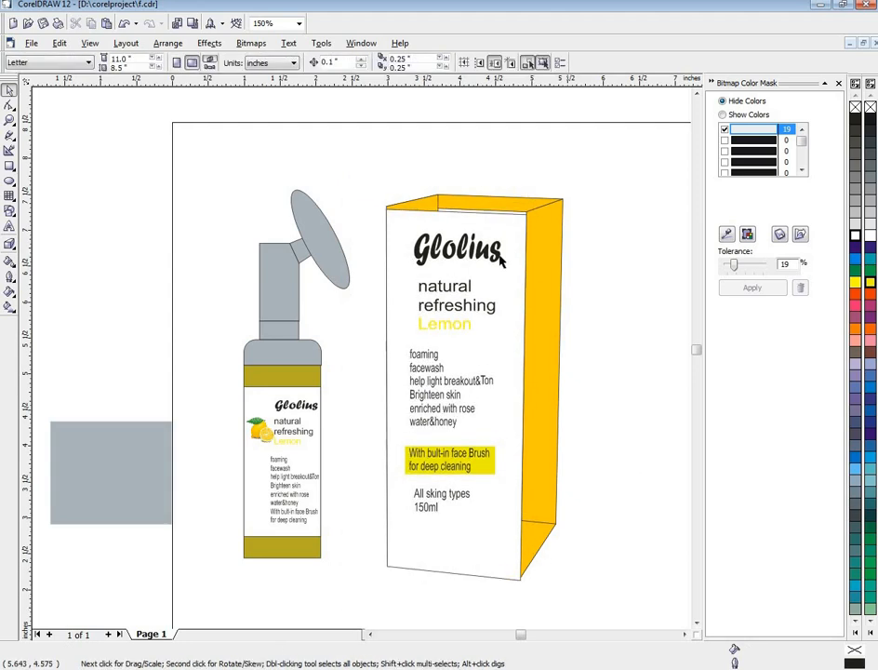
{"action": "left_click", "coordinate": [490, 204]}
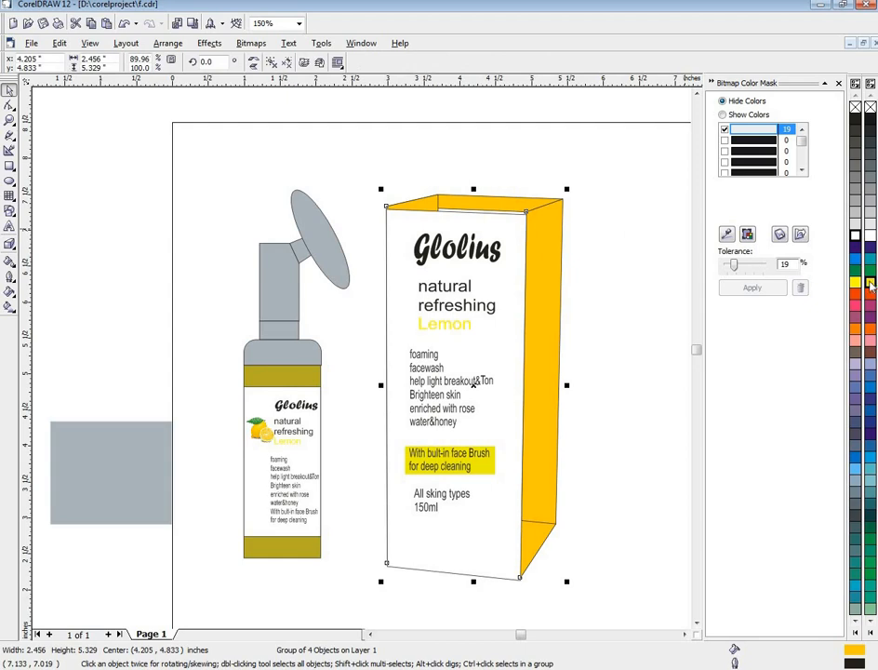
{"action": "left_click", "coordinate": [857, 285]}
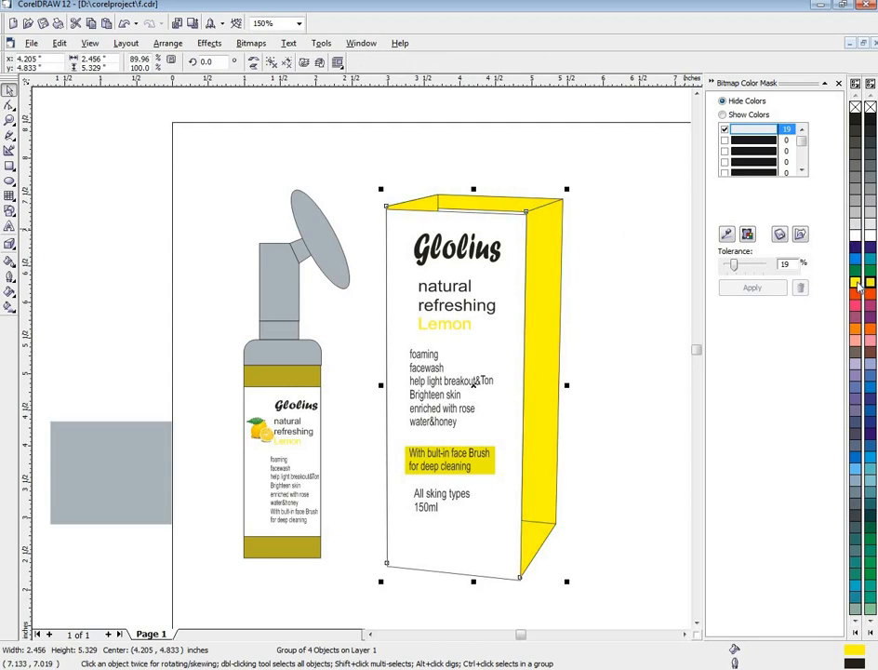
Undo the box recolouring, the face and text moves and the rectangle widening, back to the narrow yellow rectangle with a black outline
{"action": "key", "text": "ctrl+z"}
{"action": "key", "text": "ctrl+z"}
{"action": "key", "text": "ctrl+z"}
{"action": "key", "text": "ctrl+z"}
{"action": "key", "text": "ctrl+z"}
{"action": "key", "text": "ctrl+z"}
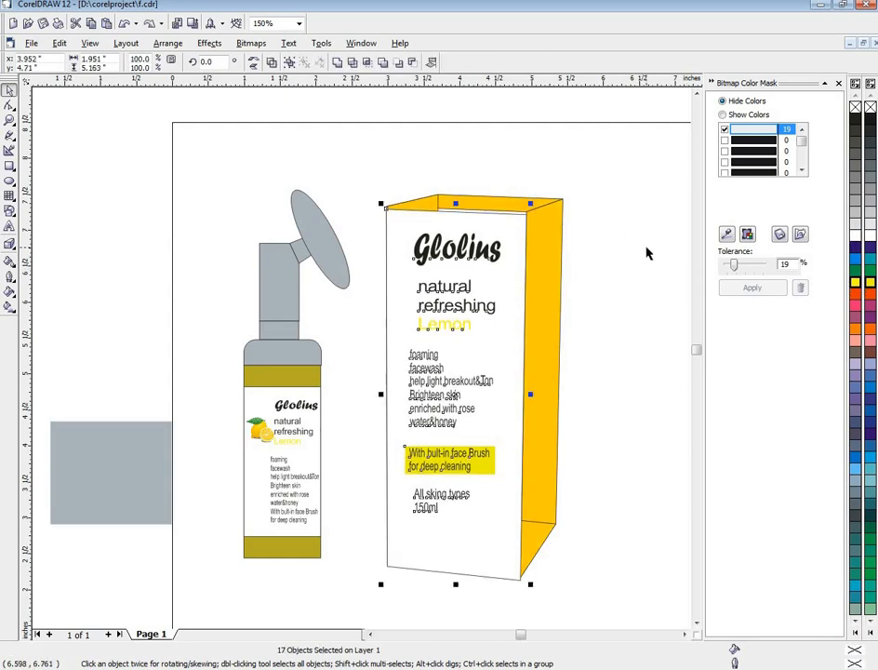
{"action": "key", "text": "ctrl+z"}
{"action": "key", "text": "ctrl+z"}
{"action": "key", "text": "ctrl+z"}
{"action": "key", "text": "ctrl+z"}
{"action": "key", "text": "ctrl+z"}
{"action": "key", "text": "ctrl+z"}
{"action": "key", "text": "ctrl+z"}
{"action": "key", "text": "ctrl+z"}
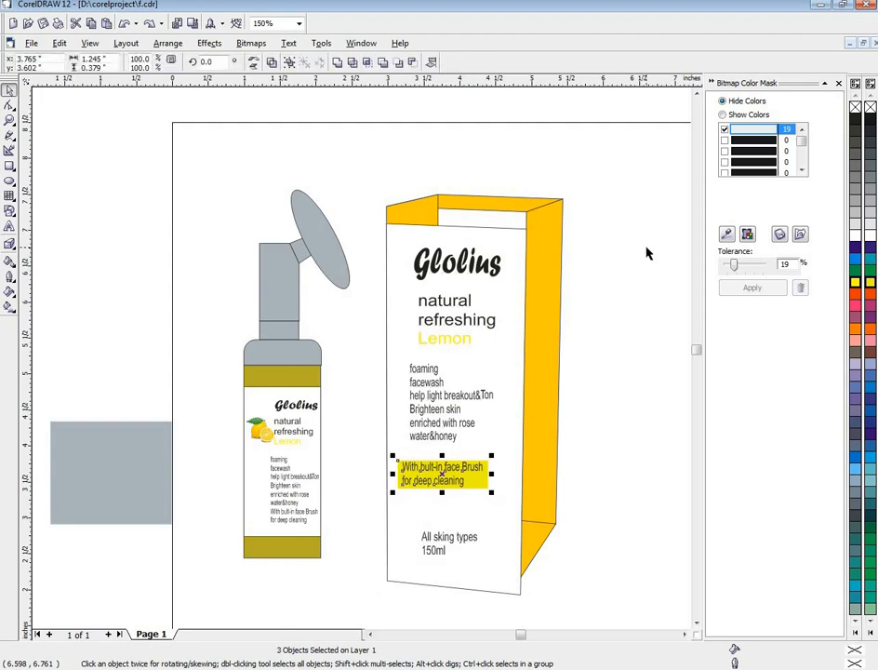
{"action": "key", "text": "ctrl+z"}
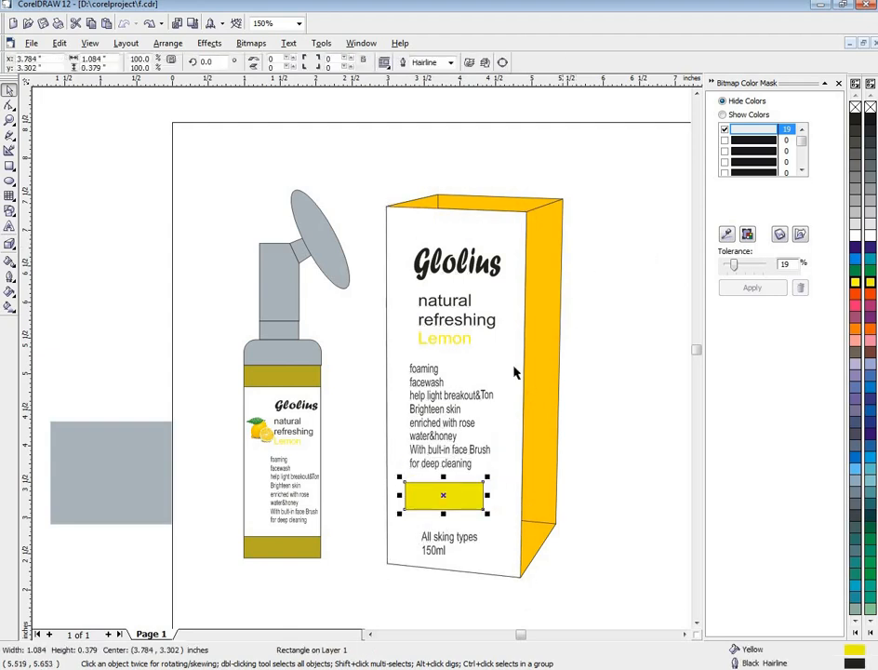
{"action": "scroll", "coordinate": [479, 456], "scroll_direction": "up", "scroll_amount": 1}
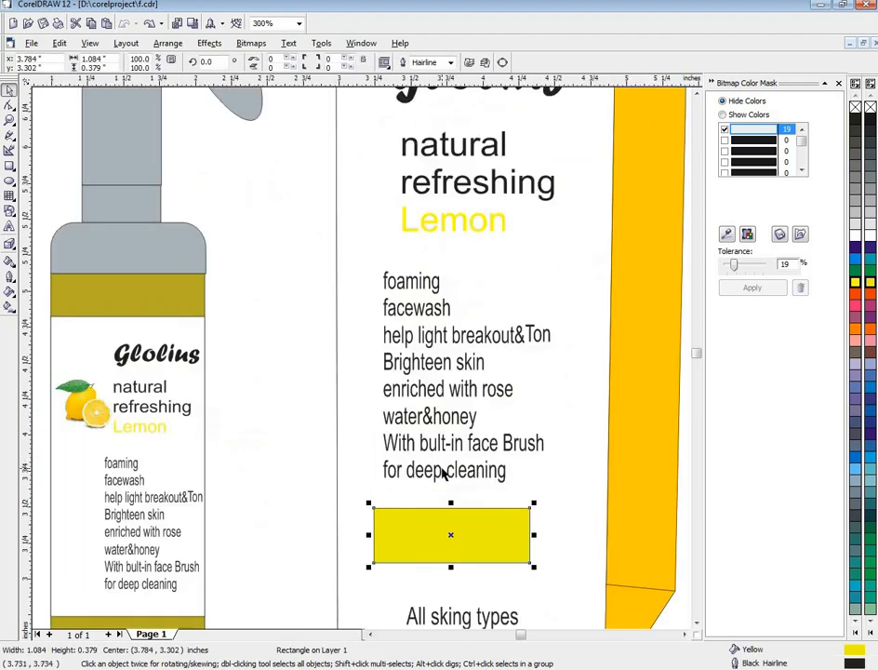
{"action": "left_click", "coordinate": [289, 381]}
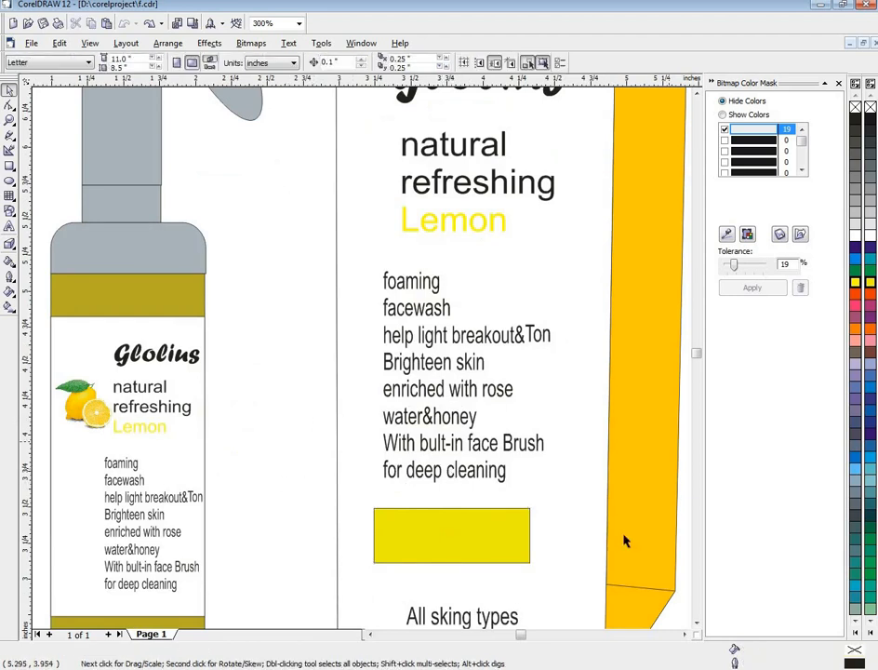
{"action": "left_click", "coordinate": [697, 626]}
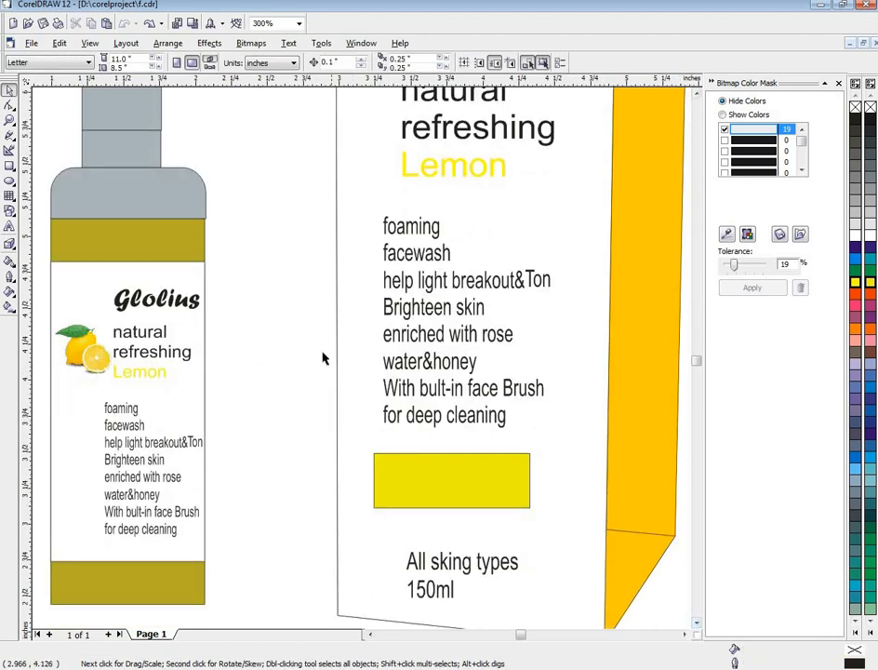
Move the two-line text "With bult-in face Brush for deep cleaning" on the box down onto the yellow rectangle
{"action": "left_click_drag", "start_coordinate": [322, 353], "coordinate": [546, 455]}
{"action": "left_click_drag", "start_coordinate": [260, 344], "coordinate": [521, 439]}
{"action": "left_click", "coordinate": [309, 390]}
{"action": "left_click_drag", "start_coordinate": [311, 380], "coordinate": [556, 441]}
{"action": "left_click_drag", "start_coordinate": [257, 361], "coordinate": [549, 433]}
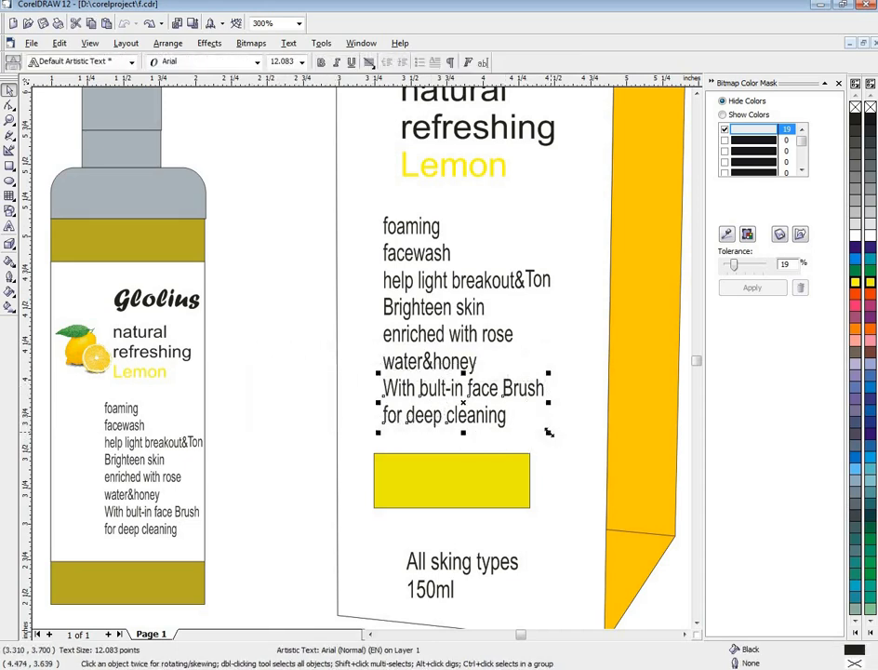
{"action": "left_click_drag", "start_coordinate": [463, 402], "coordinate": [452, 484]}
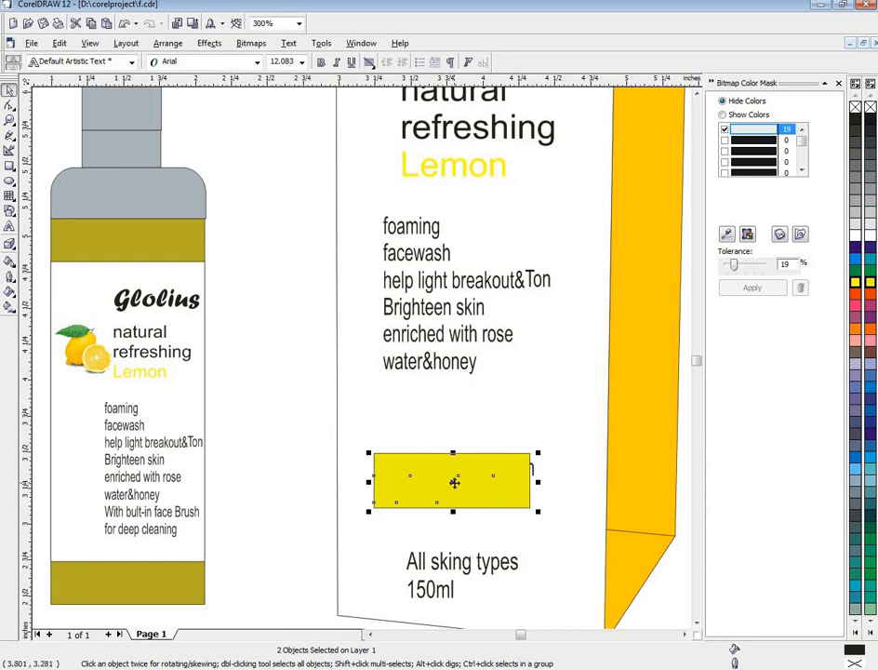
Bring the two-line brush text to the front of the yellow rectangle and scale it down about its centre to 8.293 pt
{"action": "right_click", "coordinate": [454, 483]}
{"action": "mouse_move", "coordinate": [545, 390]}
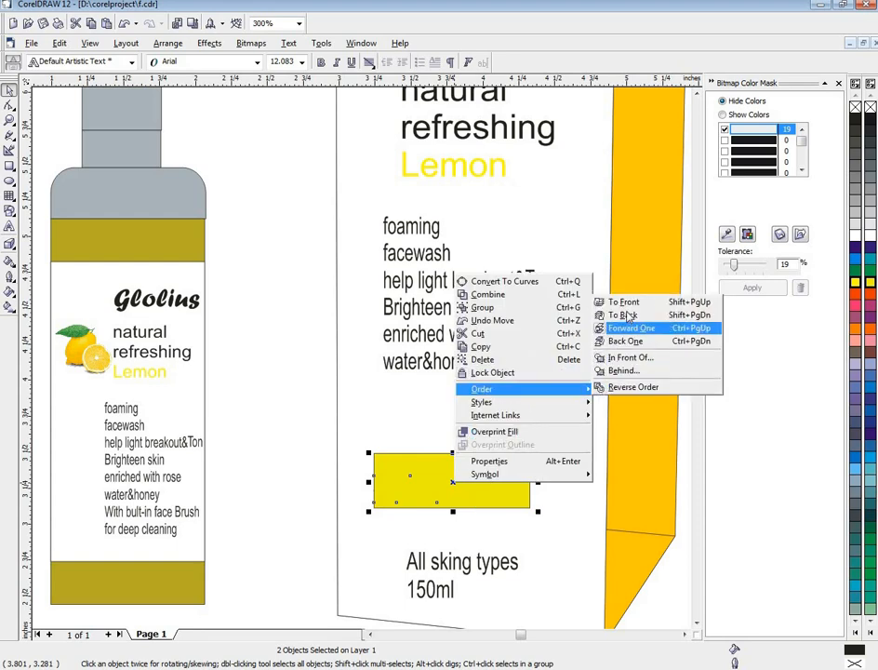
{"action": "left_click", "coordinate": [623, 302]}
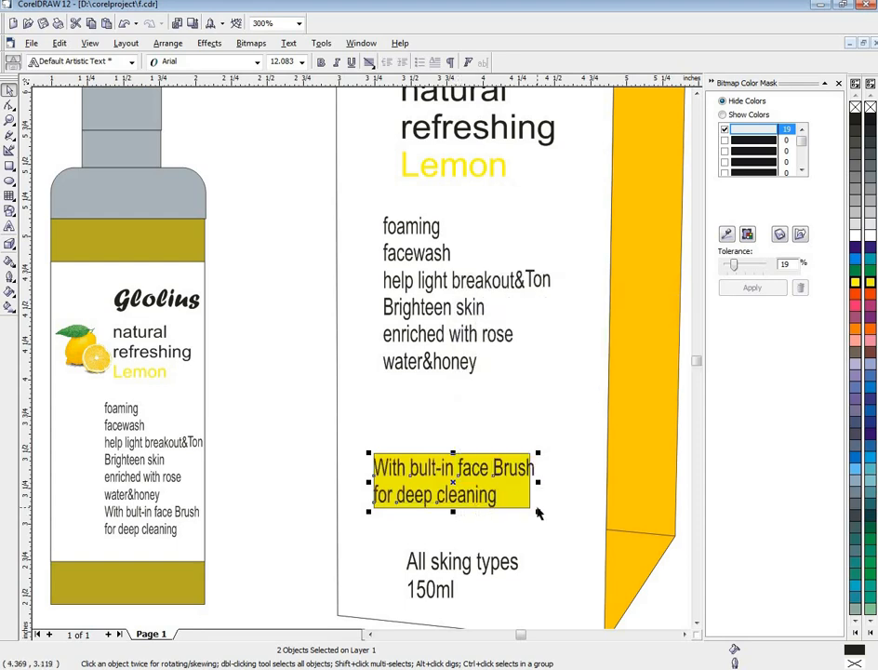
{"action": "left_click_drag", "start_coordinate": [537, 511], "coordinate": [514, 504]}
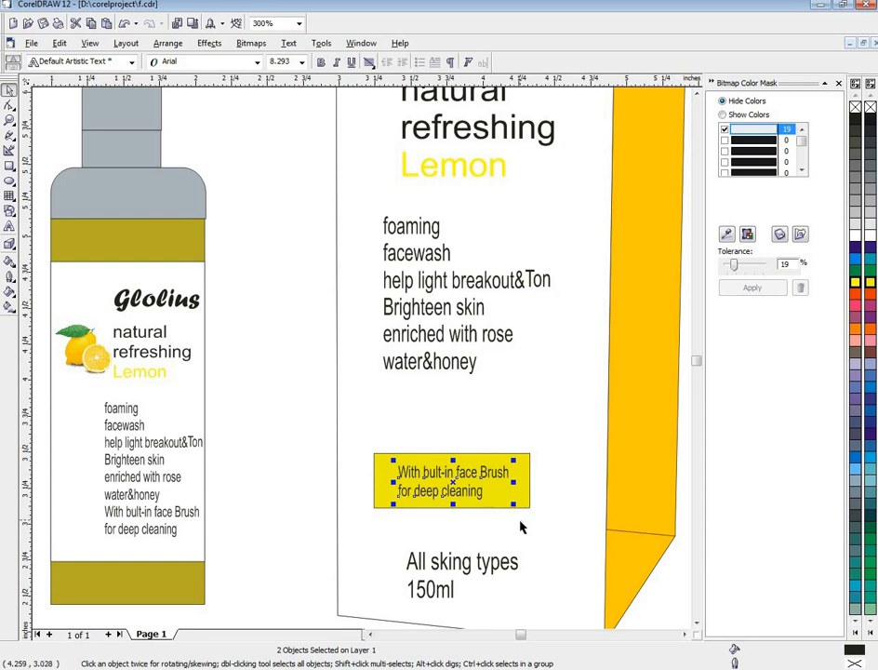
Recolour the outline of the rectangle behind the brush text yellow
{"action": "scroll", "coordinate": [520, 527], "scroll_direction": "down", "scroll_amount": 2}
{"action": "left_click", "coordinate": [532, 517]}
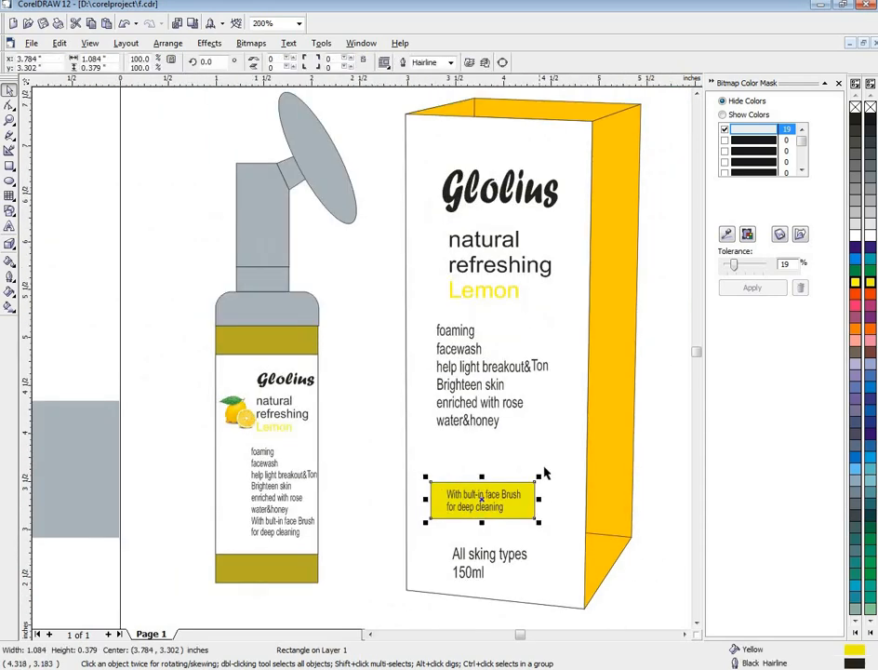
{"action": "scroll", "coordinate": [652, 490], "scroll_direction": "down", "scroll_amount": 1}
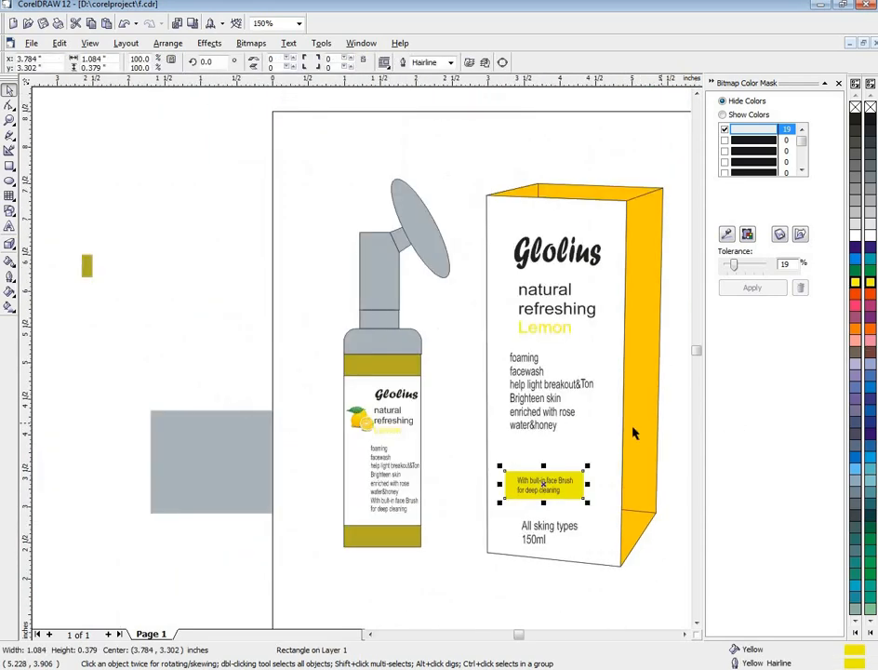
{"action": "left_click_drag", "start_coordinate": [552, 333], "coordinate": [625, 476]}
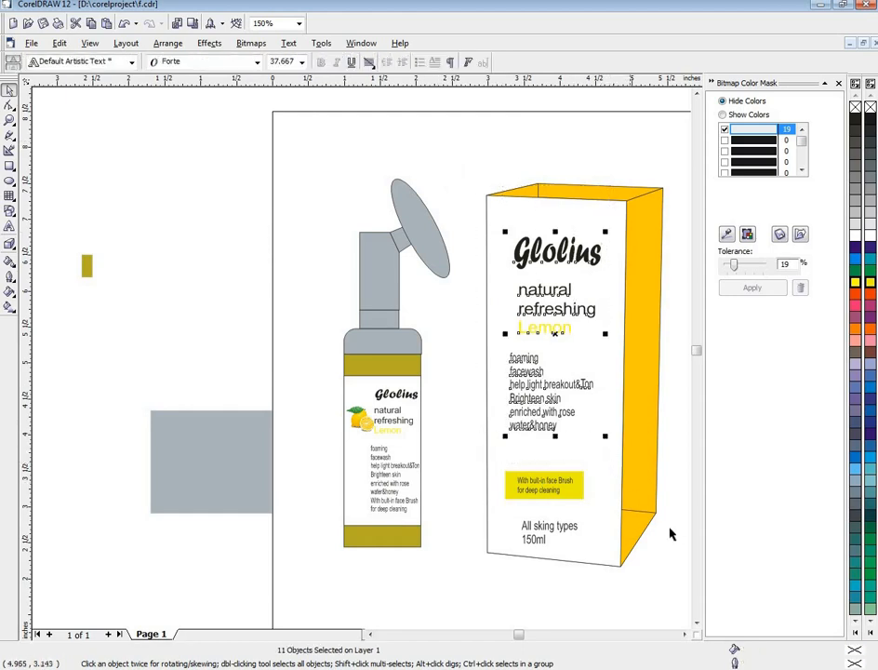
{"action": "left_click", "coordinate": [670, 540]}
{"action": "left_click", "coordinate": [684, 637]}
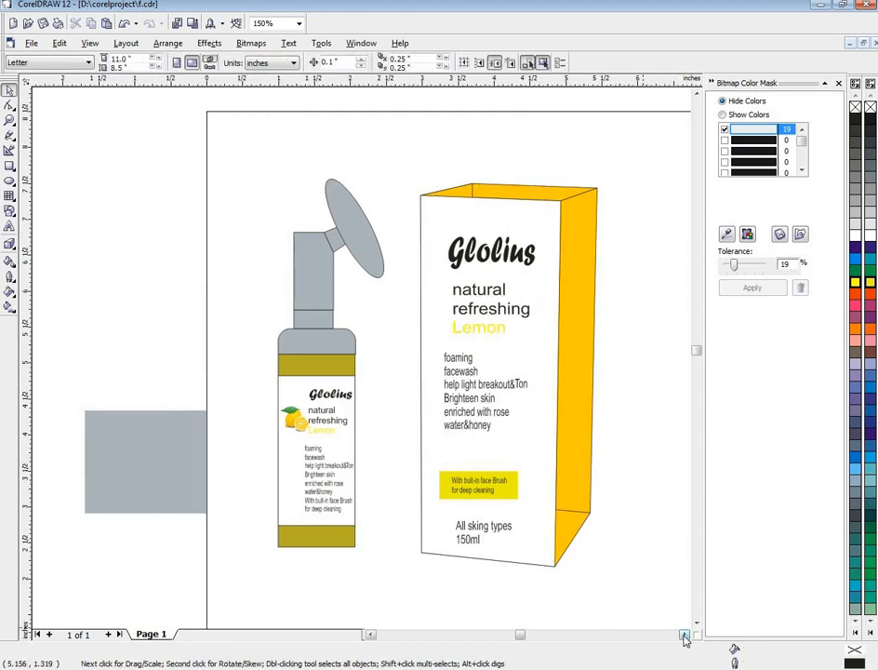
{"action": "scroll", "coordinate": [652, 585], "scroll_direction": "down", "scroll_amount": 1}
{"action": "scroll", "coordinate": [652, 583], "scroll_direction": "up", "scroll_amount": 1}
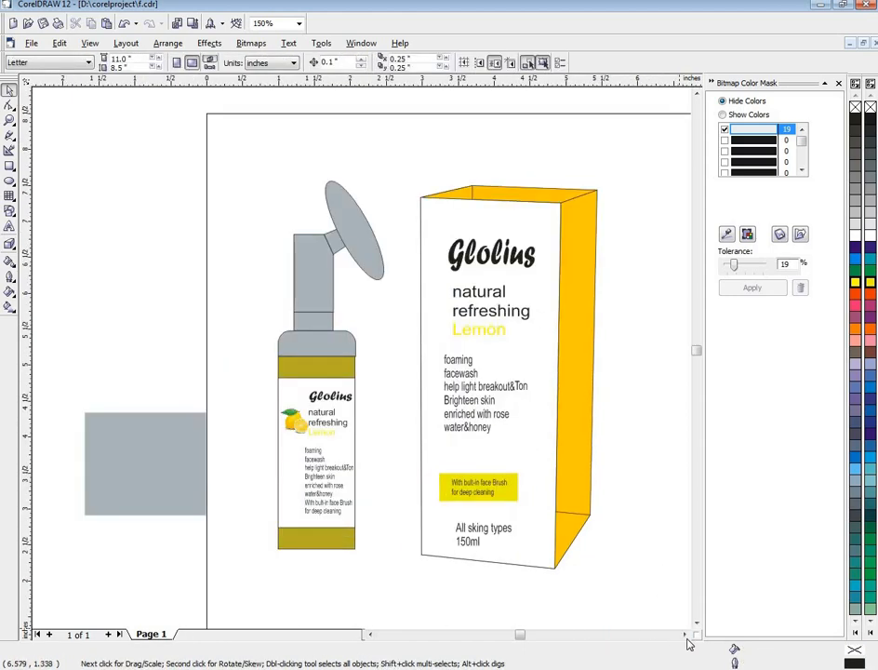
{"action": "left_click", "coordinate": [696, 623]}
{"action": "left_click", "coordinate": [684, 636]}
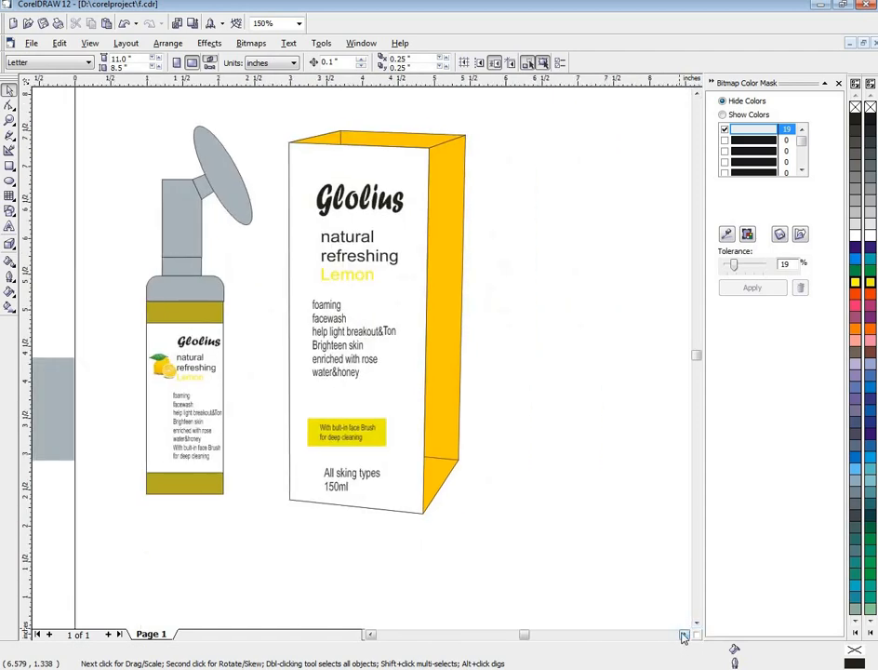
{"action": "scroll", "coordinate": [633, 512], "scroll_direction": "down", "scroll_amount": 1}
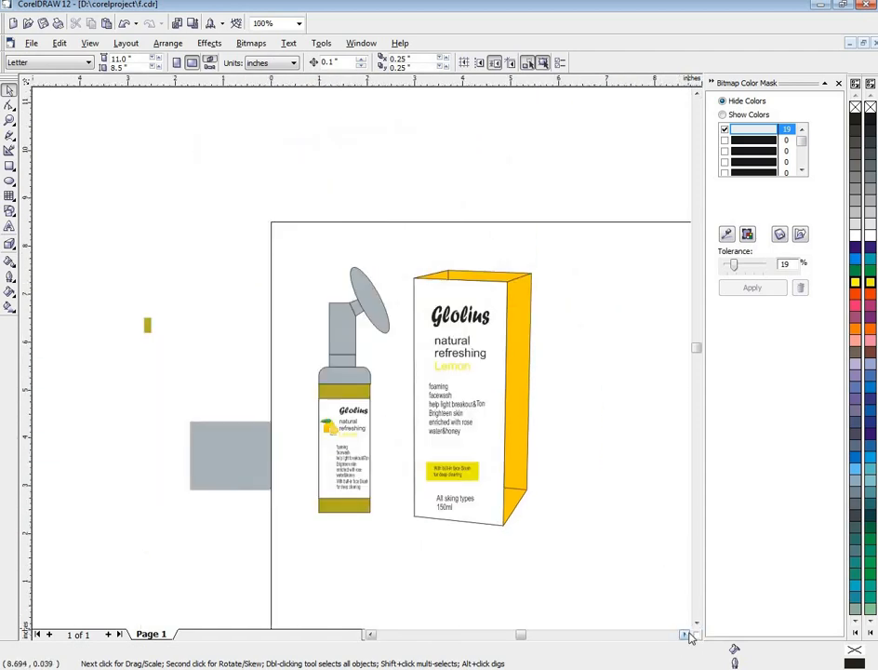
Select the whole bottle and box artwork and move it 0.9 in right and 0.2 in down on the page
{"action": "left_click", "coordinate": [684, 633]}
{"action": "left_click_drag", "start_coordinate": [74, 251], "coordinate": [377, 551]}
{"action": "key", "text": "Down"}
{"action": "key", "text": "Right"}
{"action": "key", "text": "Right"}
{"action": "key", "text": "Right"}
{"action": "key", "text": "Right"}
{"action": "key", "text": "Right"}
{"action": "key", "text": "Right"}
{"action": "key", "text": "Right"}
{"action": "key", "text": "Right"}
{"action": "key", "text": "Right"}
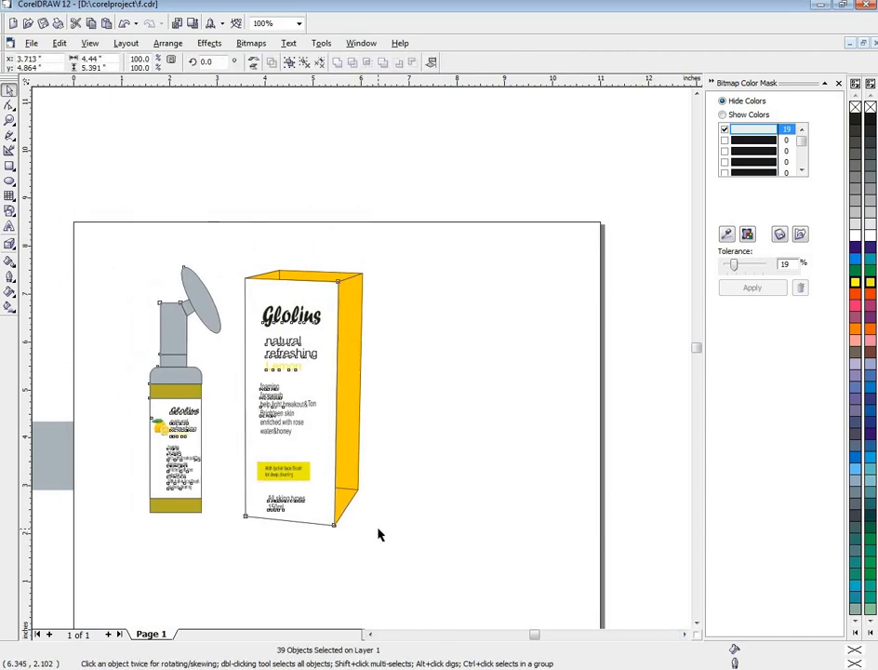
{"action": "key", "text": "Down"}
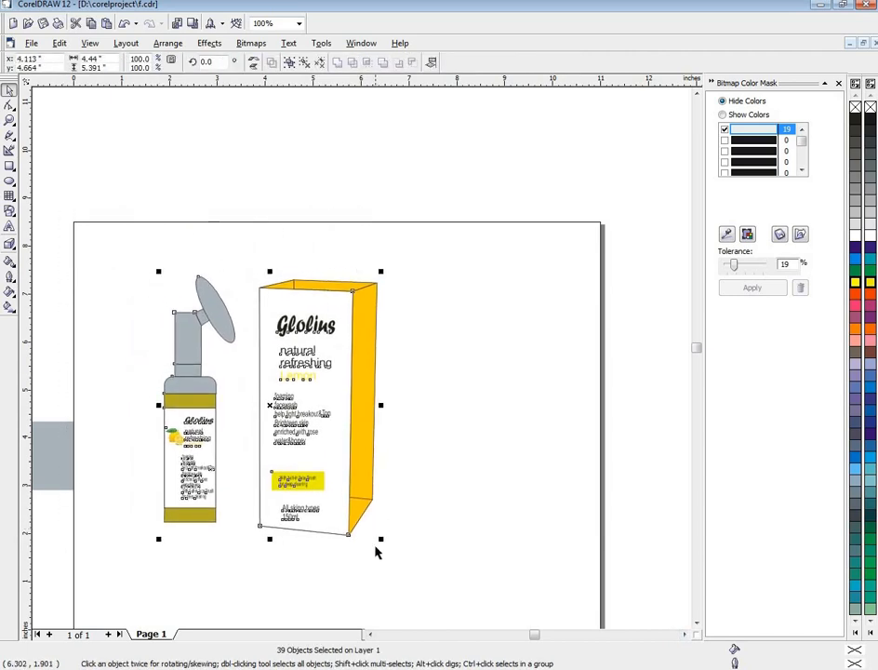
Enlarge the bottle and box artwork about its centre to 6.64 by 8.063 in, and move it 0.3 in right and 0.8 in down
{"action": "left_click_drag", "start_coordinate": [383, 541], "coordinate": [435, 606]}
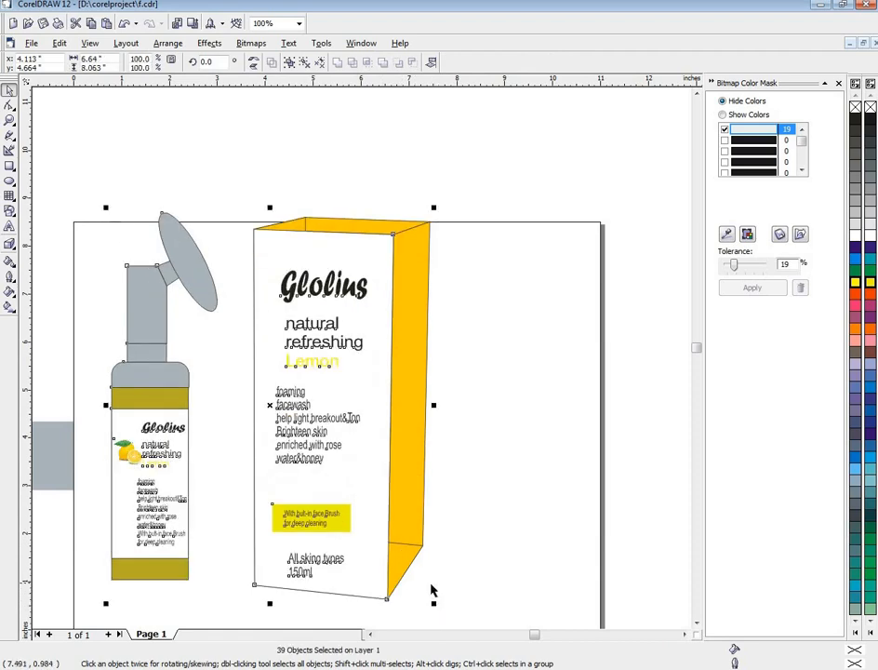
{"action": "key", "text": "Down"}
{"action": "key", "text": "Down"}
{"action": "key", "text": "Down"}
{"action": "key", "text": "Down"}
{"action": "key", "text": "Down"}
{"action": "key", "text": "Down"}
{"action": "key", "text": "Right"}
{"action": "key", "text": "Right"}
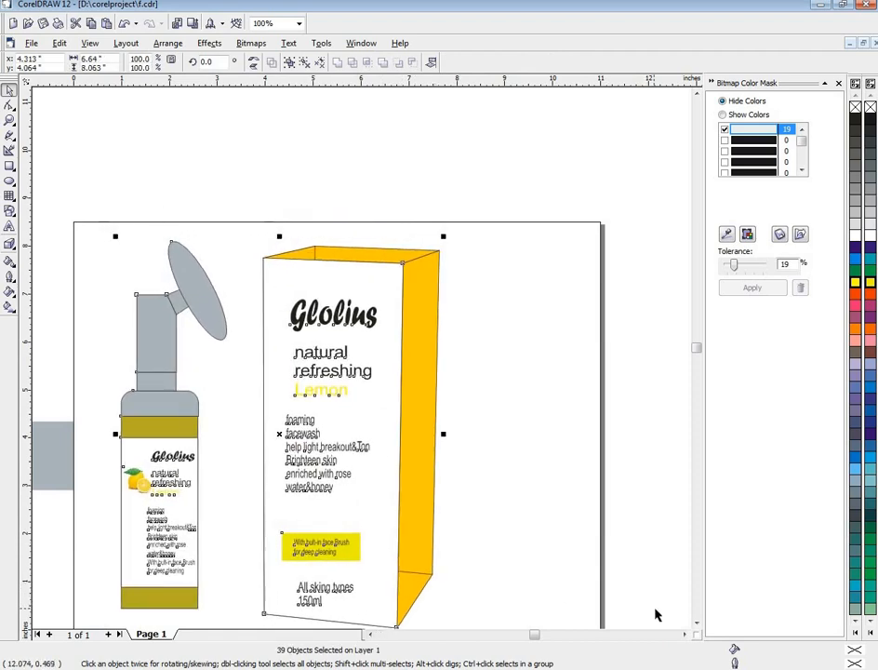
{"action": "key", "text": "Down"}
{"action": "key", "text": "Down"}
{"action": "key", "text": "Right"}
Move the enlarged artwork up 0.4 in so that it fits within the page's height
{"action": "left_click", "coordinate": [696, 625]}
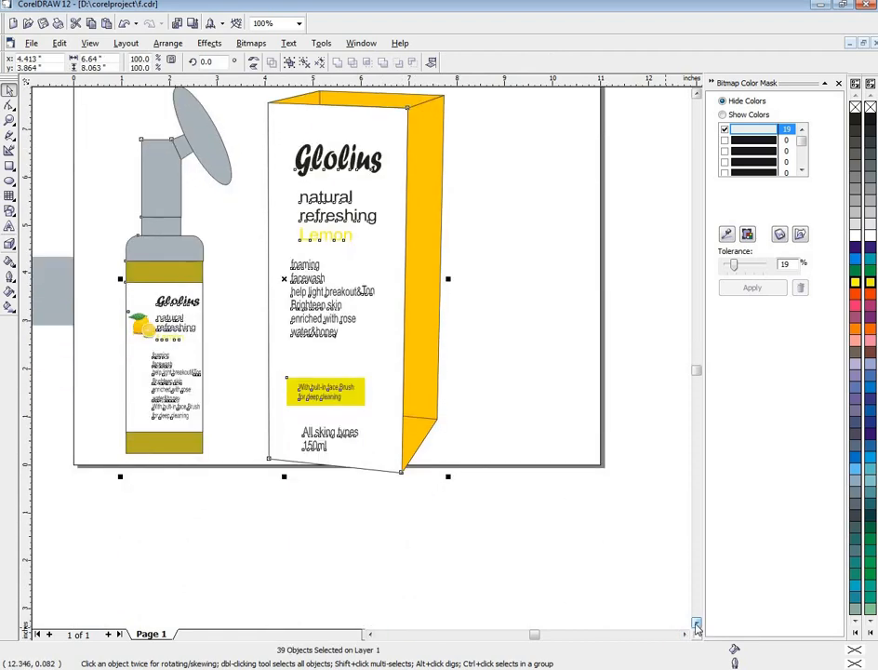
{"action": "left_click", "coordinate": [696, 92]}
{"action": "key", "text": "Up"}
{"action": "key", "text": "Up"}
{"action": "key", "text": "Up"}
{"action": "key", "text": "Up"}
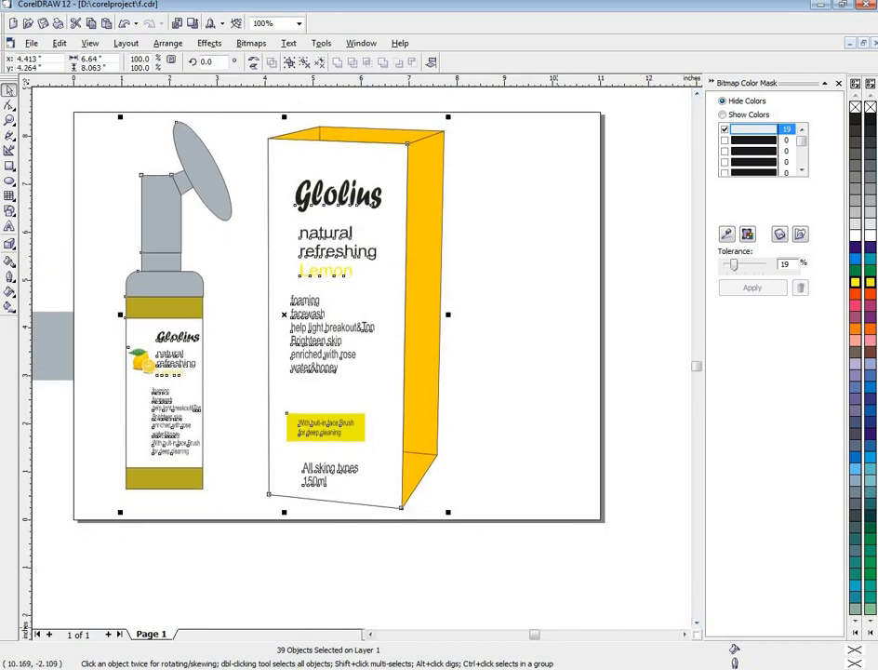
{"action": "left_click", "coordinate": [775, 668]}
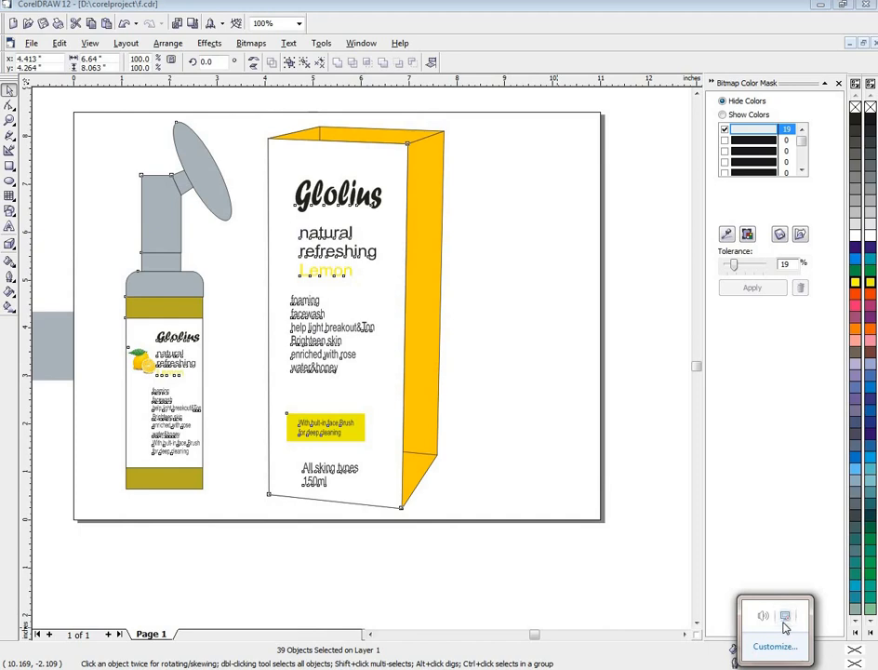